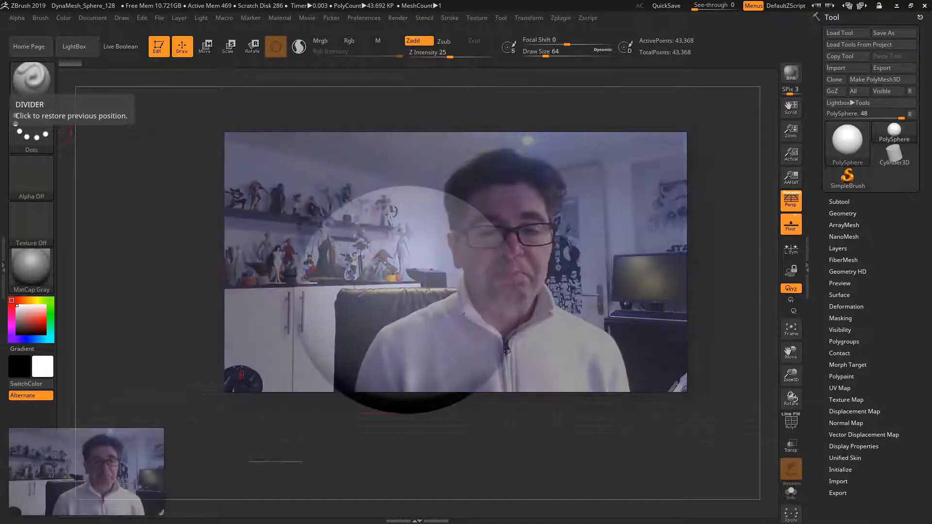
Step: Open the 4R7_QuickHeavyLoadMech project from the DemoProjects folder in LightBox without saving the current project
{"action": "left_click", "coordinate": [74, 46]}
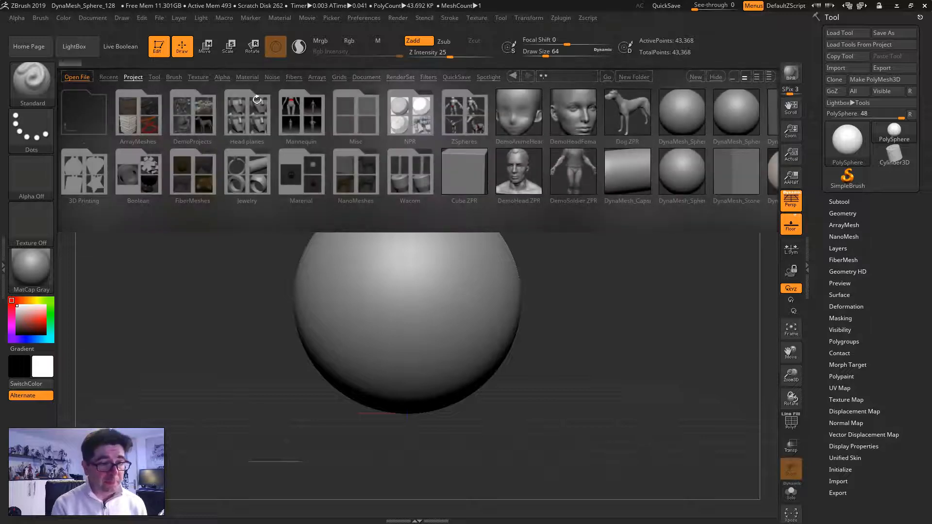
{"action": "left_click", "coordinate": [183, 124]}
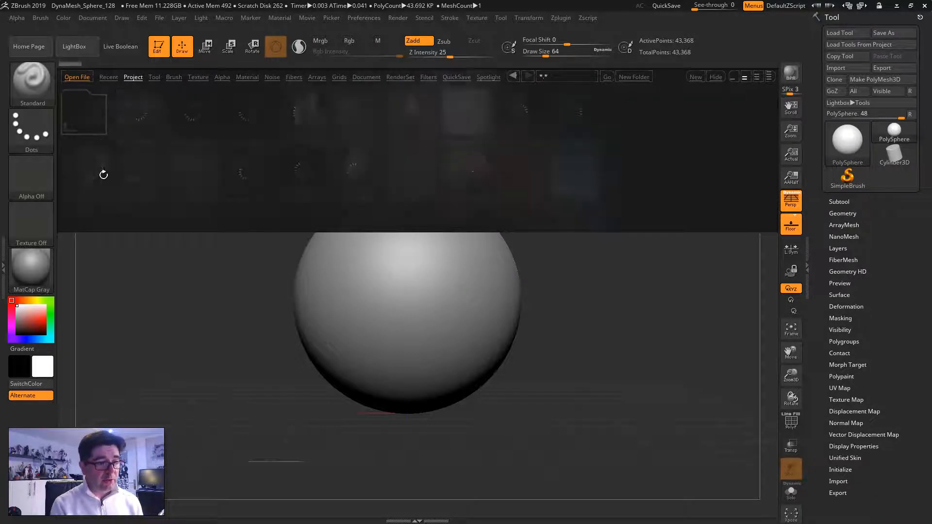
{"action": "double_click", "coordinate": [84, 169]}
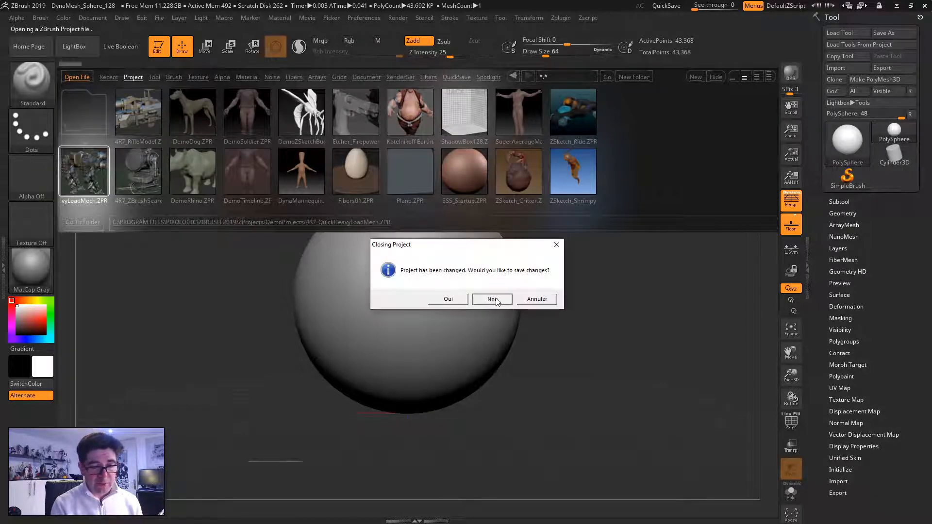
{"action": "left_click", "coordinate": [495, 300]}
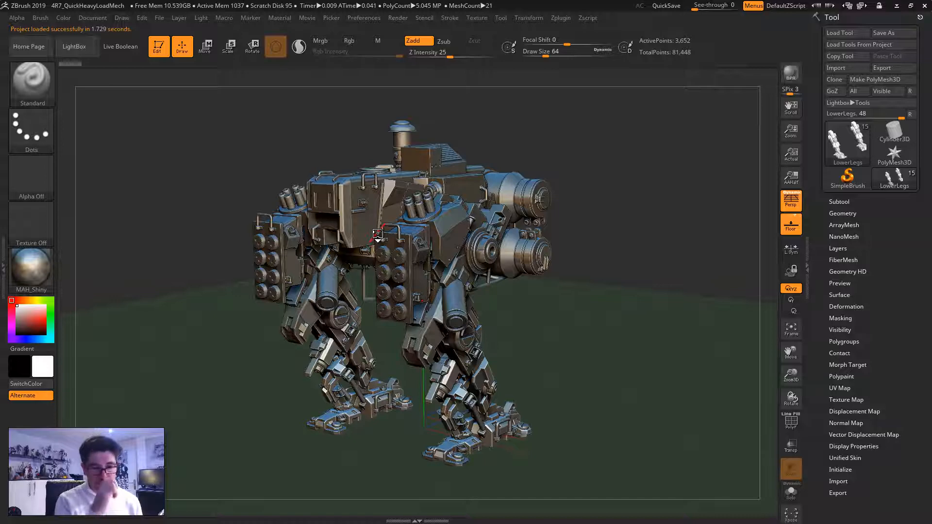
{"action": "left_click_drag", "start_coordinate": [613, 285], "coordinate": [655, 228]}
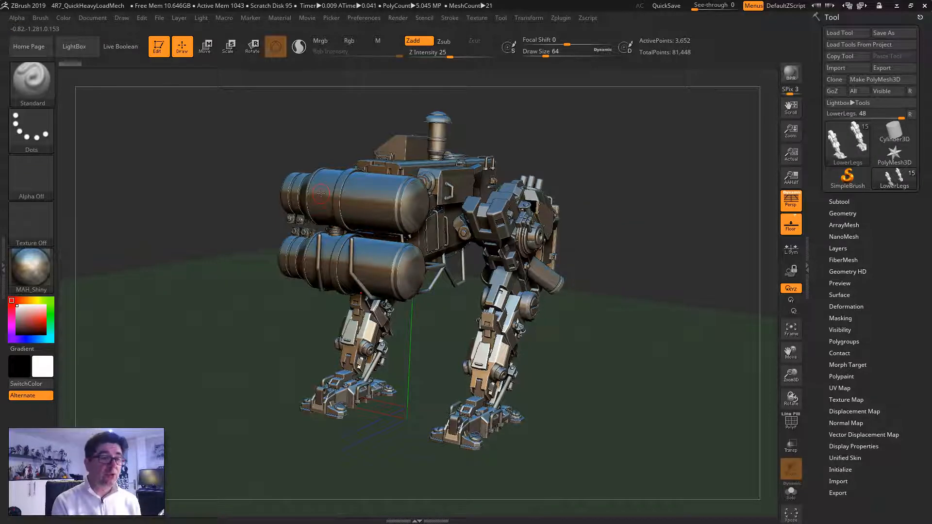
Step: Switch the universal perspective camera off to use the classic camera and turn it back on
{"action": "left_click", "coordinate": [121, 16]}
{"action": "scroll", "coordinate": [228, 105], "scroll_direction": "down", "scroll_amount": 1}
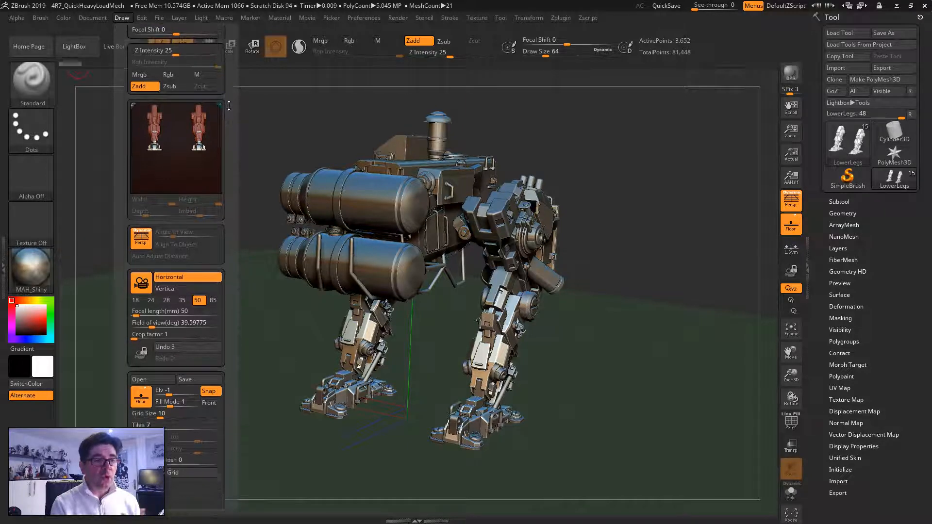
{"action": "scroll", "coordinate": [229, 106], "scroll_direction": "down", "scroll_amount": 6}
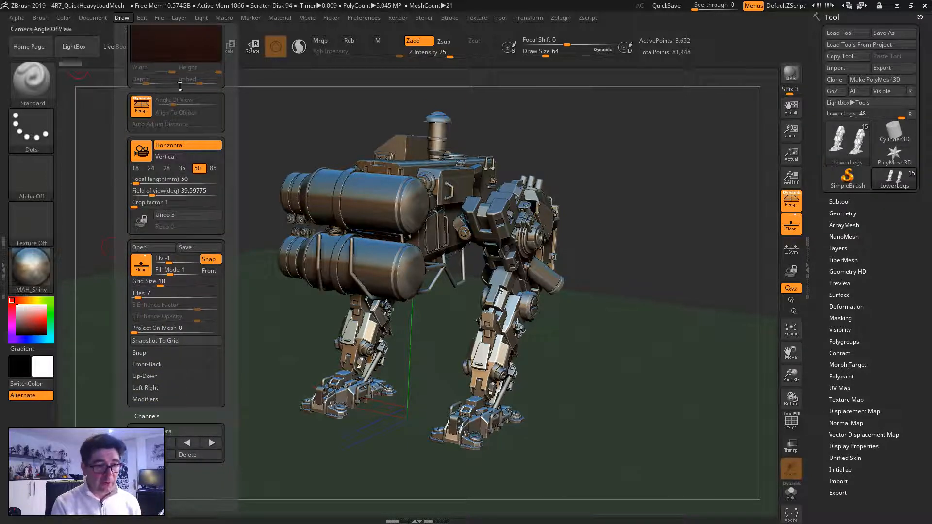
{"action": "left_click", "coordinate": [136, 153]}
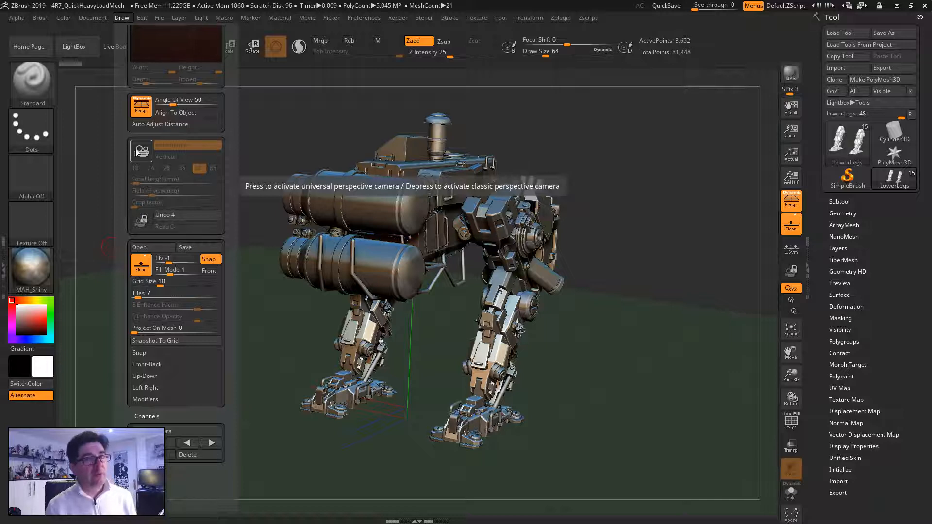
{"action": "left_click", "coordinate": [137, 152]}
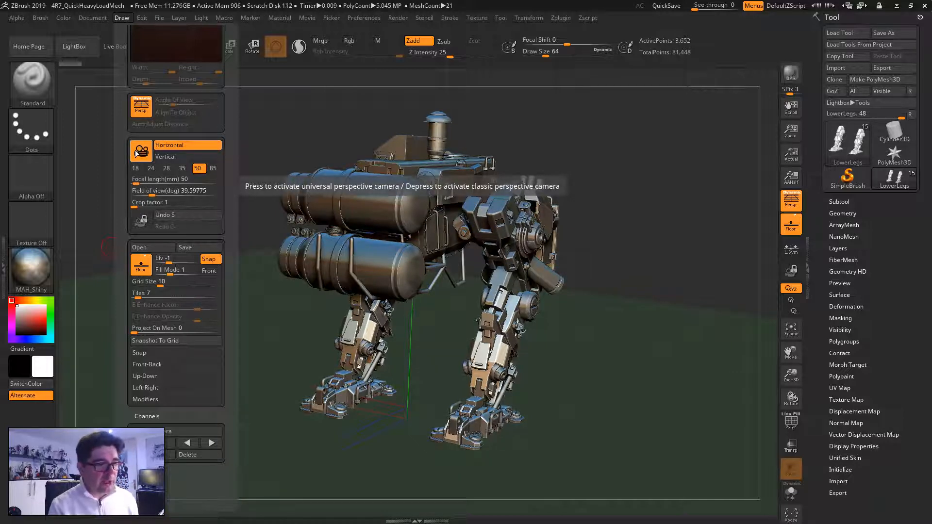
Step: Expand the collapsed side tray and dock the Draw palette in it, showing the camera settings
{"action": "double_click", "coordinate": [5, 256]}
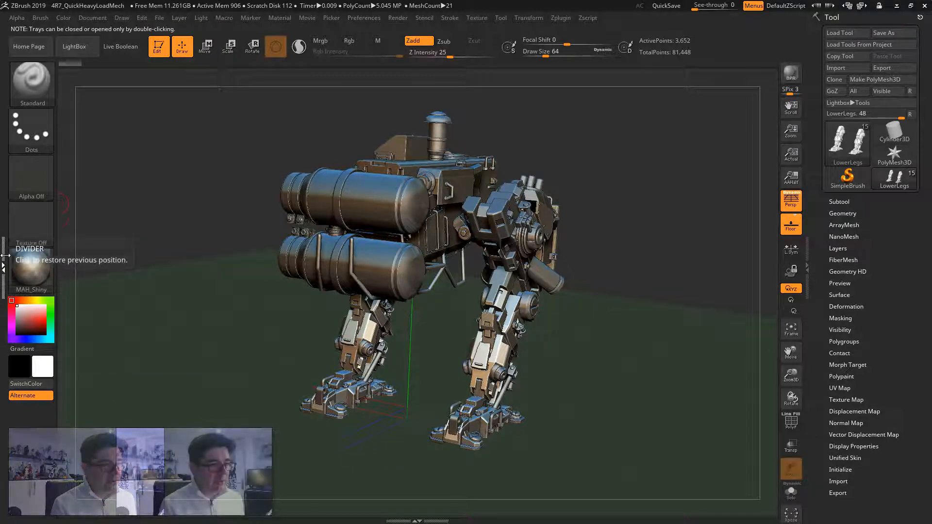
{"action": "left_click", "coordinate": [5, 256]}
{"action": "scroll", "coordinate": [118, 194], "scroll_direction": "down", "scroll_amount": 3}
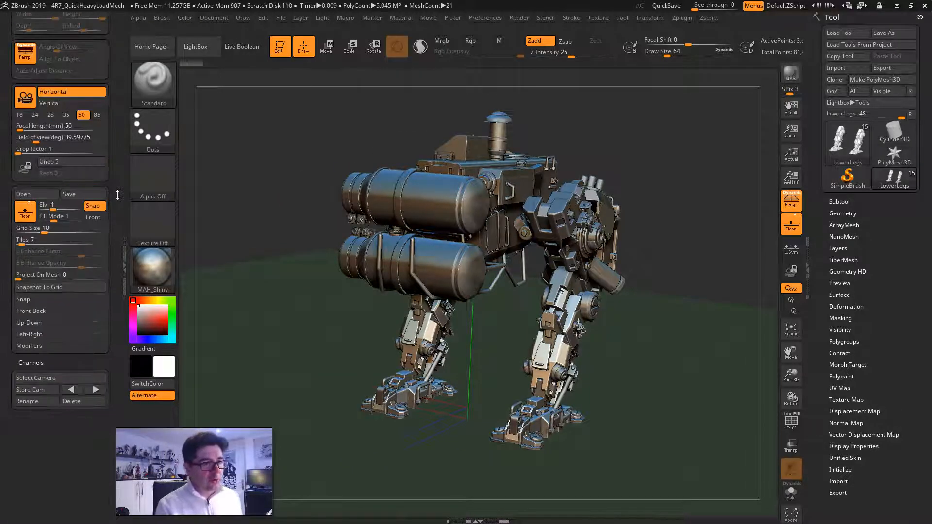
{"action": "scroll", "coordinate": [118, 194], "scroll_direction": "up", "scroll_amount": 3}
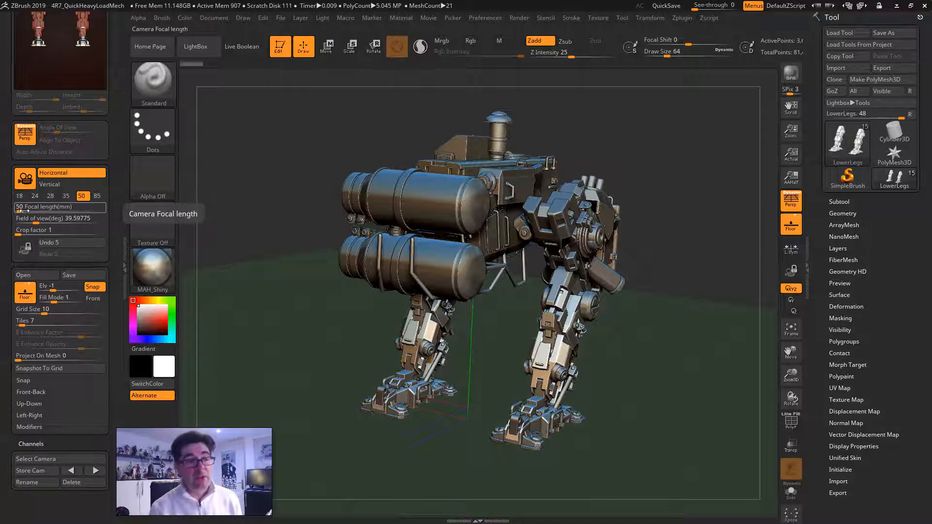
Step: Try several custom camera focal lengths, ending at about 83 mm
{"action": "left_click_drag", "start_coordinate": [23, 211], "coordinate": [23, 212]}
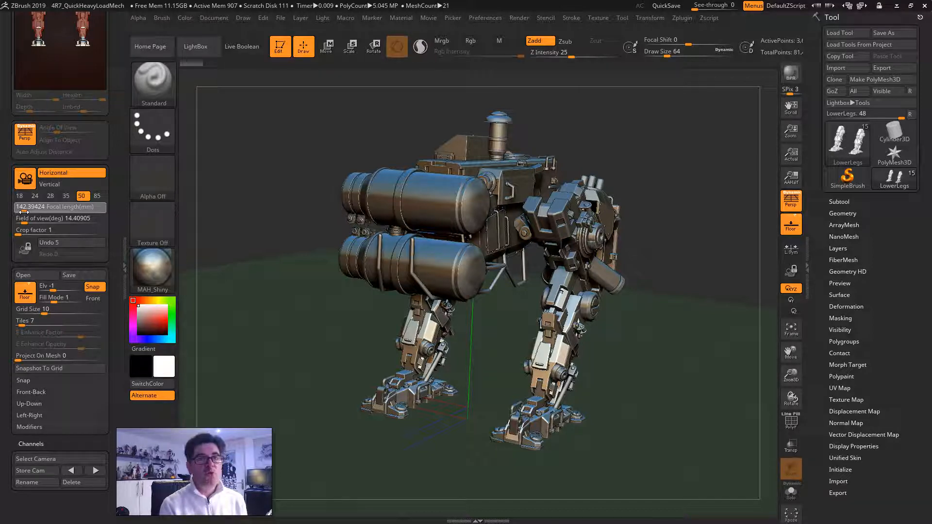
{"action": "left_click_drag", "start_coordinate": [22, 212], "coordinate": [28, 212]}
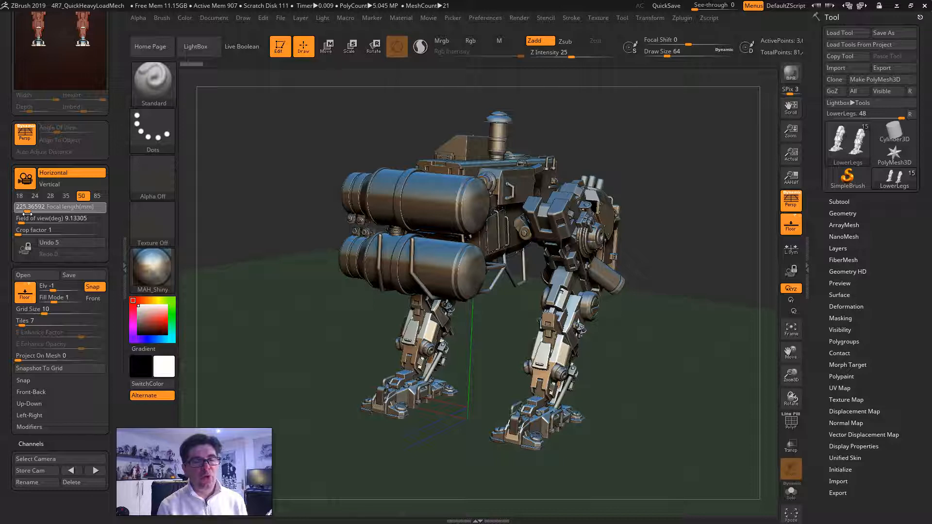
{"action": "left_click_drag", "start_coordinate": [27, 212], "coordinate": [21, 212]}
{"action": "left_click_drag", "start_coordinate": [22, 211], "coordinate": [21, 211]}
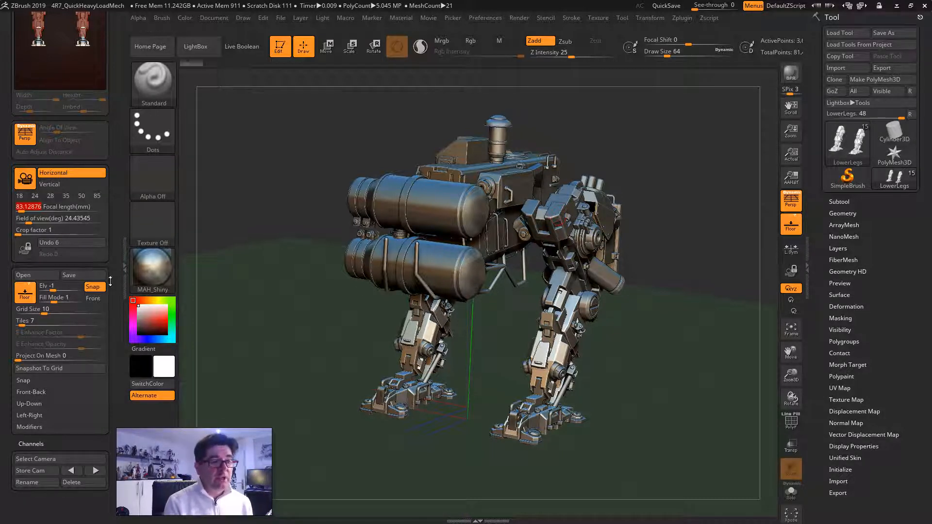
Step: Try the camera's 85, 50, 35, 24, 28 and 18 mm focal length presets and finish on 50 mm
{"action": "left_click", "coordinate": [98, 196]}
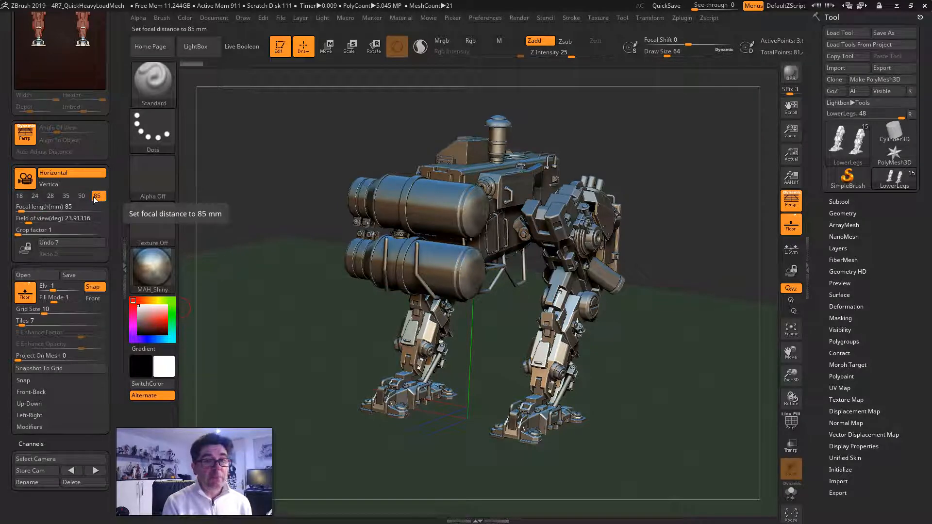
{"action": "left_click", "coordinate": [81, 196]}
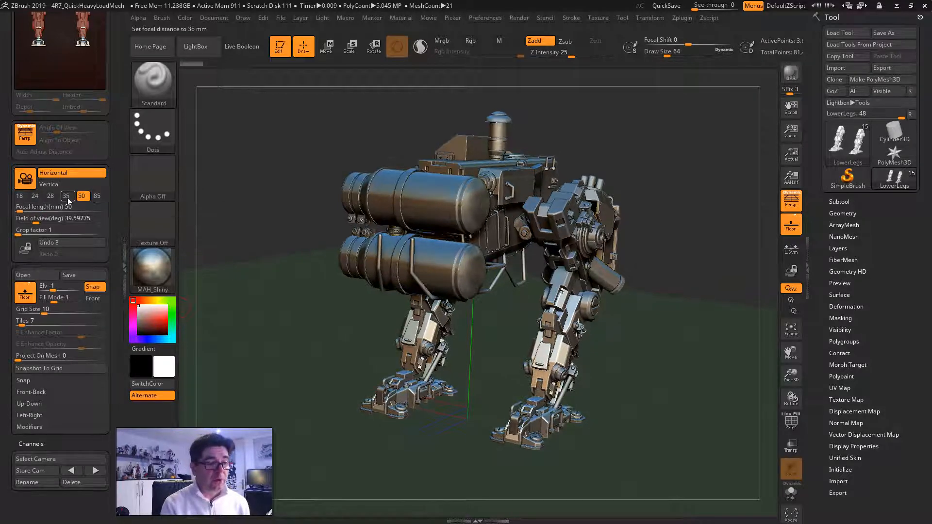
{"action": "left_click", "coordinate": [67, 196]}
{"action": "left_click", "coordinate": [37, 197]}
{"action": "left_click", "coordinate": [52, 197]}
{"action": "left_click", "coordinate": [21, 197]}
{"action": "left_click", "coordinate": [66, 196]}
{"action": "left_click", "coordinate": [81, 196]}
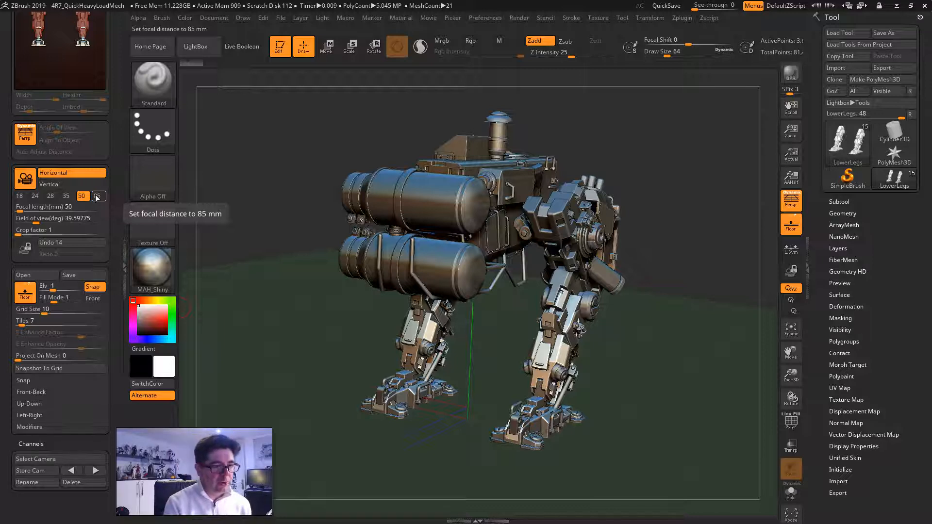
Step: Try a camera field of view of about 22.5 degrees and restore the 50 mm focal length preset
{"action": "left_click", "coordinate": [40, 217]}
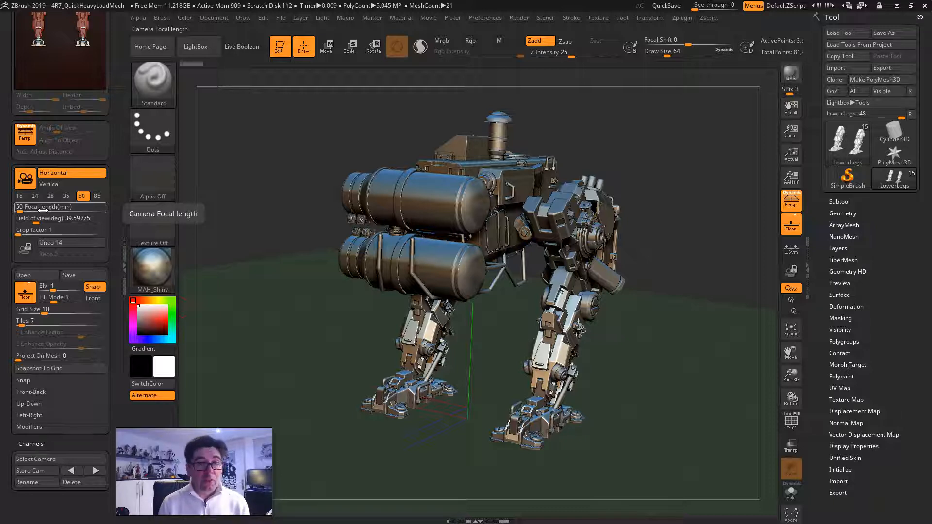
{"action": "left_click_drag", "start_coordinate": [44, 220], "coordinate": [28, 225]}
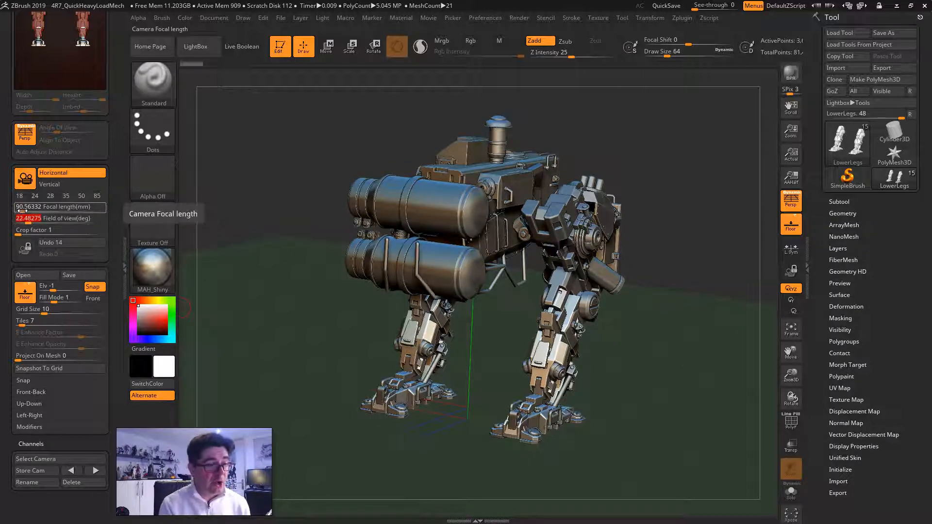
{"action": "left_click", "coordinate": [79, 195]}
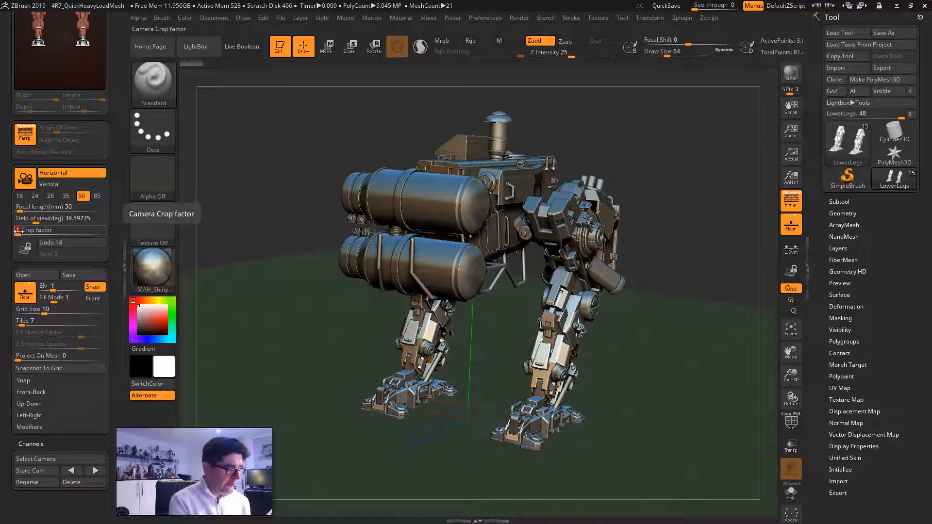
Step: Try a camera crop factor of 1.6 and set it back to 1
{"action": "type", "text": "5"}
{"action": "key", "text": "Return"}
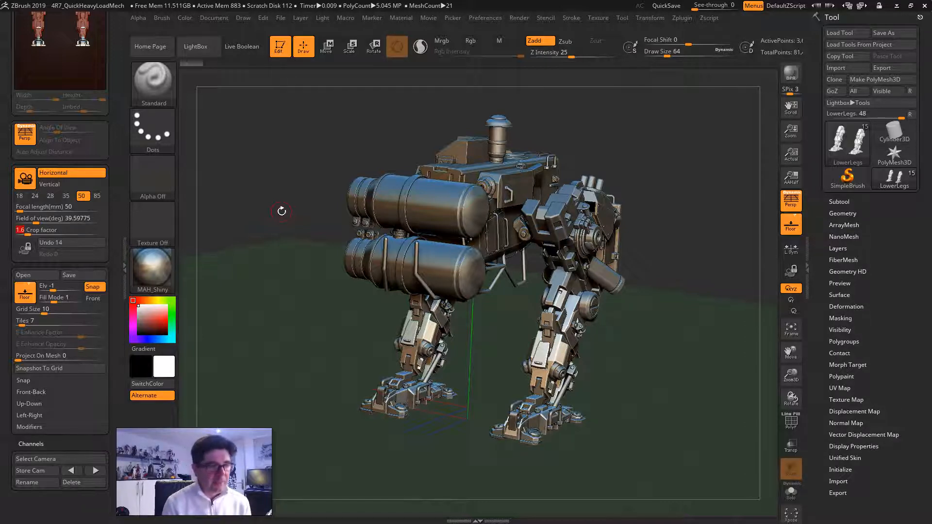
{"action": "left_click_drag", "start_coordinate": [28, 233], "coordinate": [11, 233]}
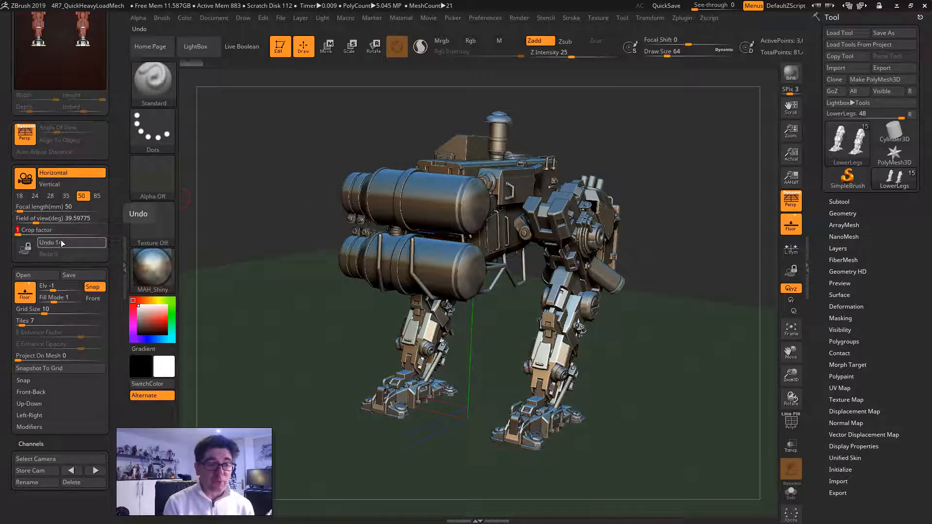
Step: View the mech closer from the front and apply the 24 mm focal length preset to the camera
{"action": "left_click_drag", "start_coordinate": [249, 260], "coordinate": [301, 276]}
{"action": "left_click_drag", "start_coordinate": [351, 351], "coordinate": [484, 397], "text": "alt"}
{"action": "left_click_drag", "start_coordinate": [711, 388], "coordinate": [595, 315], "text": "alt"}
{"action": "left_click", "coordinate": [37, 197]}
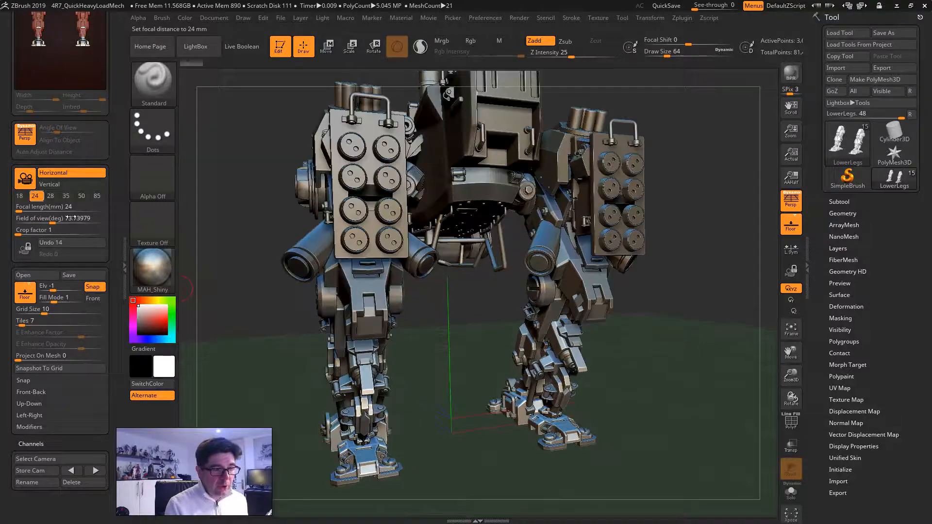
{"action": "left_click_drag", "start_coordinate": [204, 288], "coordinate": [227, 283]}
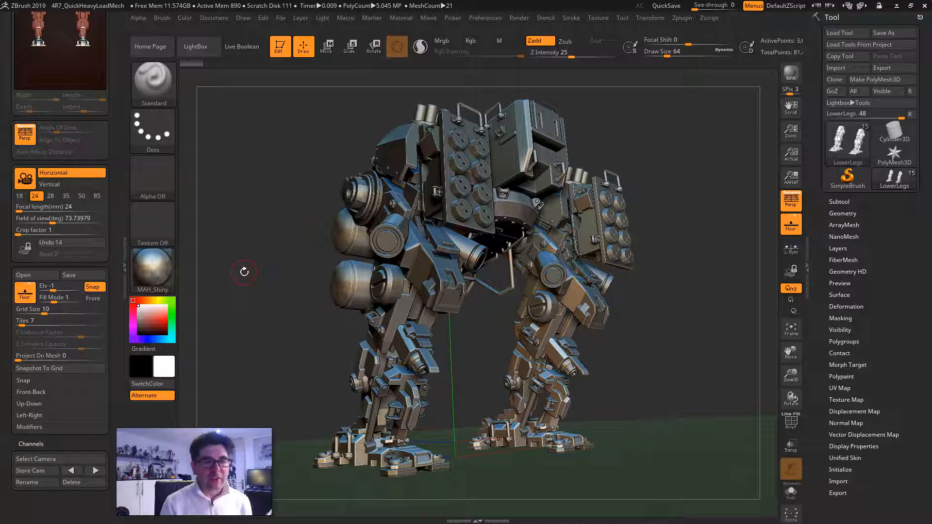
Step: Undo the last three camera changes and redo all of them
{"action": "left_click", "coordinate": [71, 243]}
{"action": "left_click", "coordinate": [71, 243]}
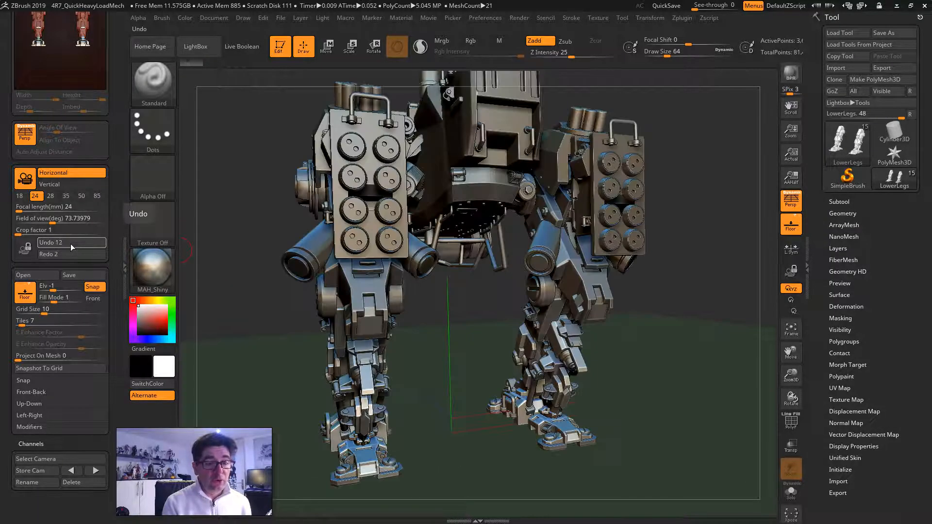
{"action": "left_click", "coordinate": [71, 243]}
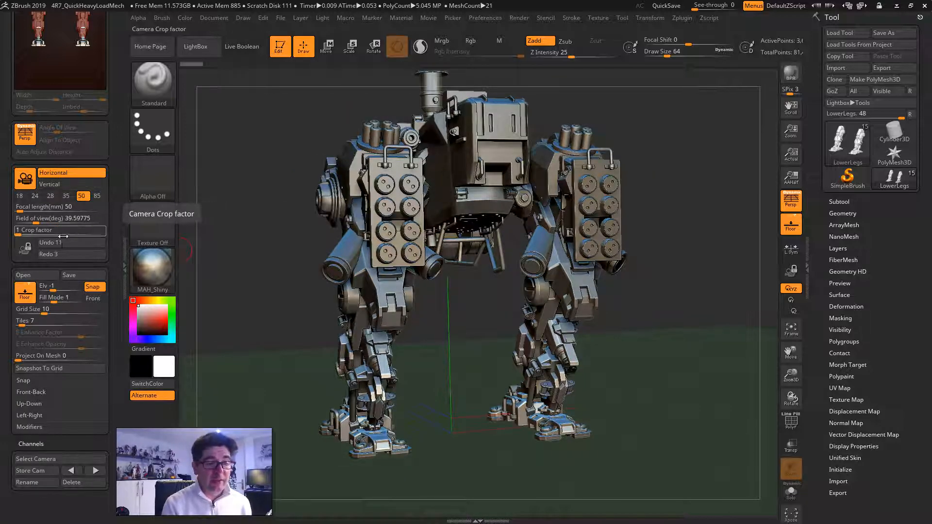
{"action": "left_click", "coordinate": [56, 255]}
{"action": "left_click", "coordinate": [57, 254]}
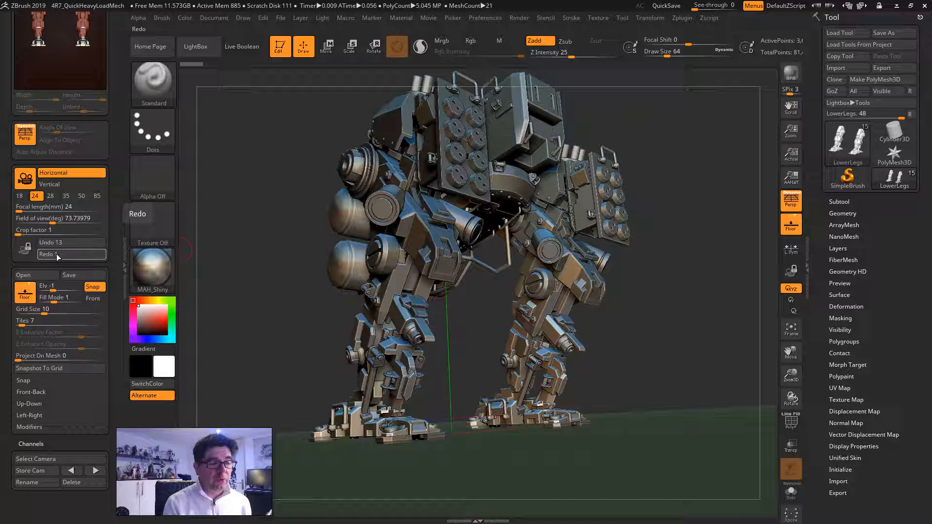
{"action": "left_click", "coordinate": [56, 254]}
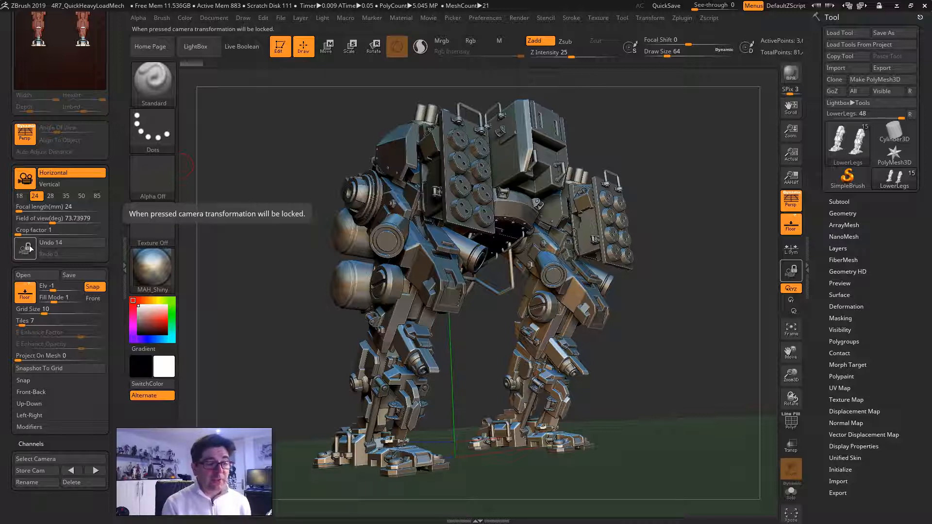
Step: Lock the camera transformation and unlock it again
{"action": "left_click", "coordinate": [27, 248]}
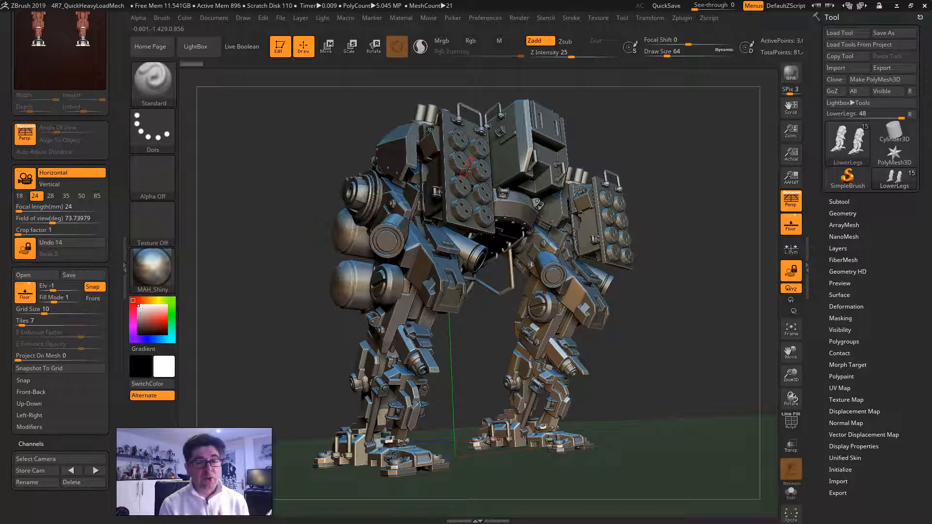
{"action": "left_click", "coordinate": [35, 249]}
Step: Open the DemoAnimeHead project from LightBox without saving the mech project
{"action": "left_click", "coordinate": [195, 46]}
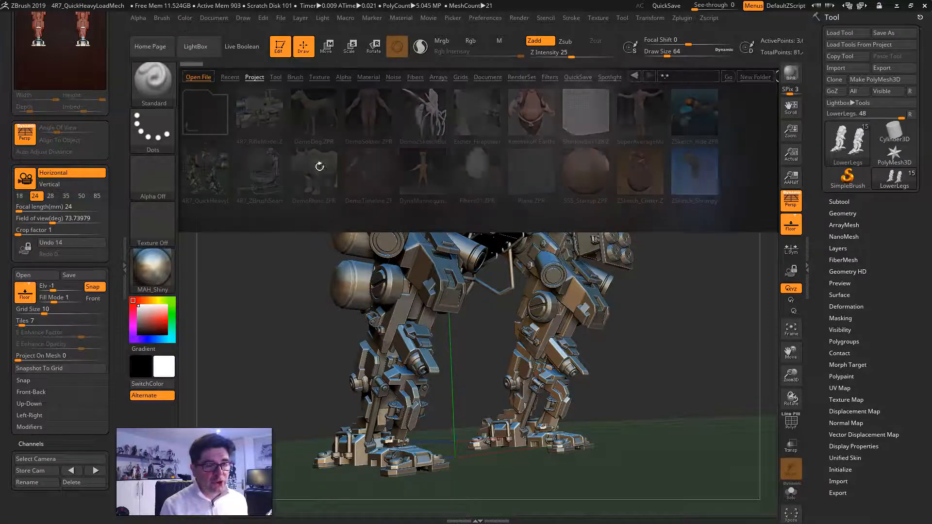
{"action": "left_click", "coordinate": [248, 77]}
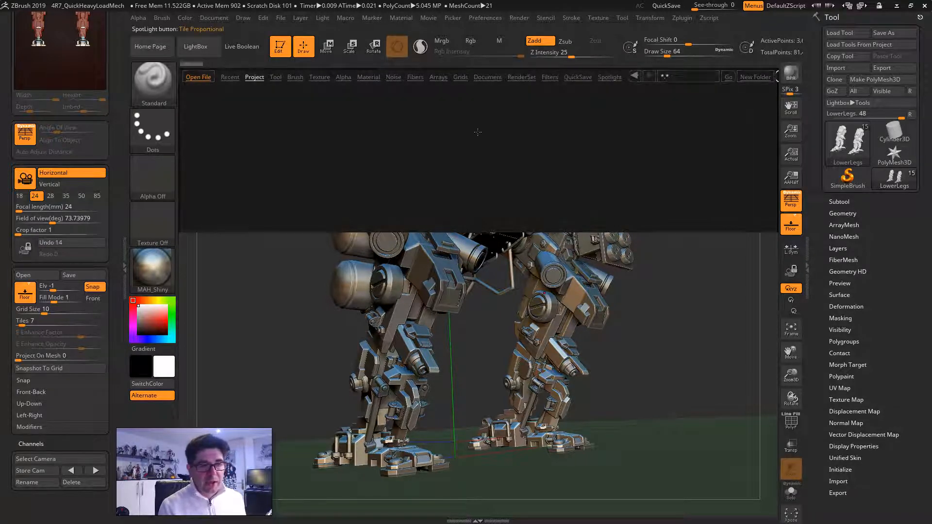
{"action": "double_click", "coordinate": [640, 119]}
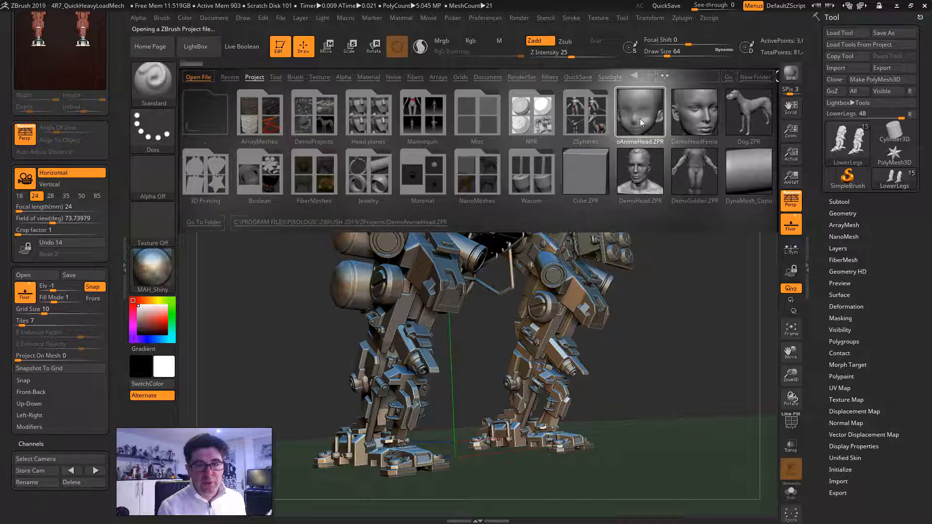
{"action": "left_click", "coordinate": [492, 299]}
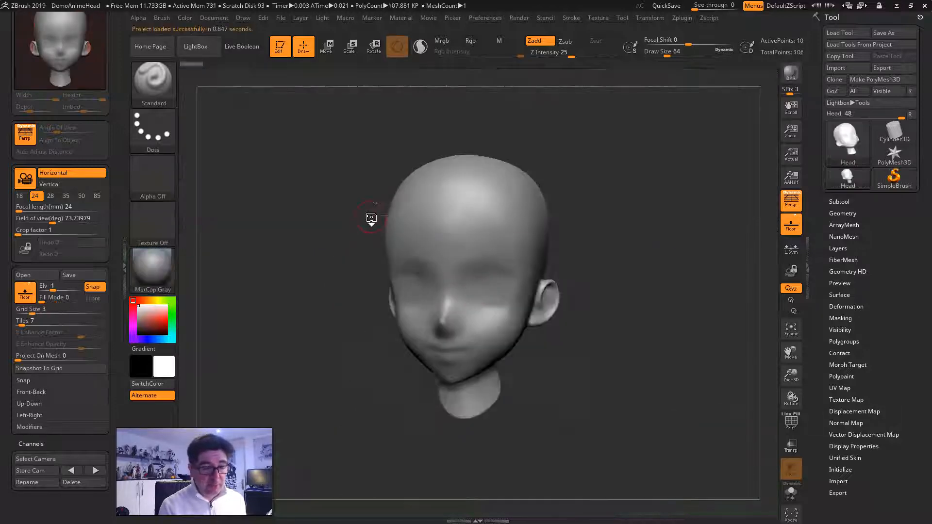
Step: Sculpt raised bumps on the forehead side and upper back of the head with the Standard brush
{"action": "mouse_move", "coordinate": [459, 223]}
{"action": "left_mouse_down"}
{"action": "mouse_move", "coordinate": [576, 202]}
{"action": "mouse_move", "coordinate": [549, 204]}
{"action": "left_mouse_up"}
{"action": "left_click_drag", "start_coordinate": [549, 204], "coordinate": [514, 204]}
{"action": "left_click_drag", "start_coordinate": [601, 204], "coordinate": [573, 199]}
{"action": "left_click_drag", "start_coordinate": [597, 194], "coordinate": [618, 187]}
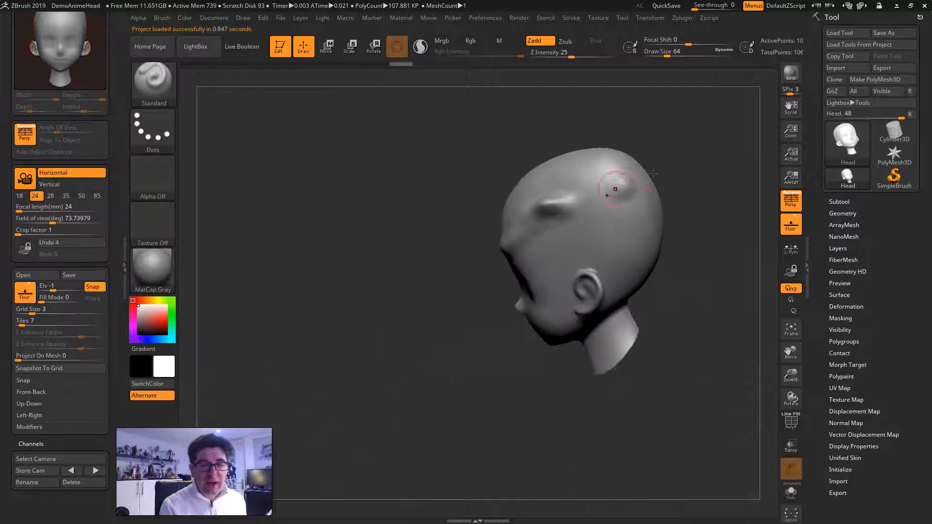
Step: Sculpt raised ridges across the forehead above the eyes with the Standard brush
{"action": "left_click_drag", "start_coordinate": [698, 185], "coordinate": [670, 180]}
{"action": "left_click_drag", "start_coordinate": [672, 170], "coordinate": [653, 173]}
{"action": "left_click_drag", "start_coordinate": [378, 242], "coordinate": [258, 273]}
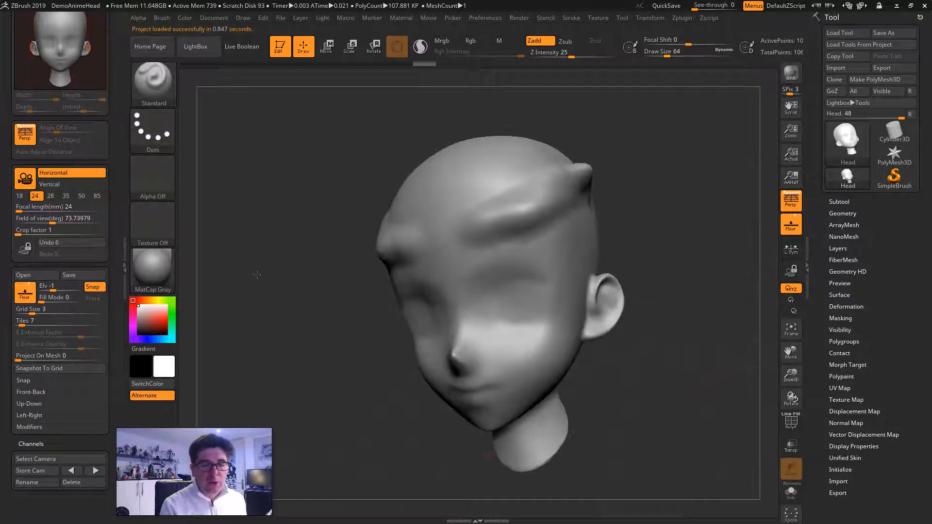
{"action": "mouse_move", "coordinate": [647, 239]}
{"action": "left_mouse_down", "text": "alt"}
{"action": "mouse_move", "coordinate": [631, 209]}
{"action": "mouse_move", "coordinate": [578, 202]}
{"action": "mouse_move", "coordinate": [604, 206]}
{"action": "left_mouse_up", "text": "alt"}
{"action": "left_click_drag", "start_coordinate": [529, 209], "coordinate": [502, 216]}
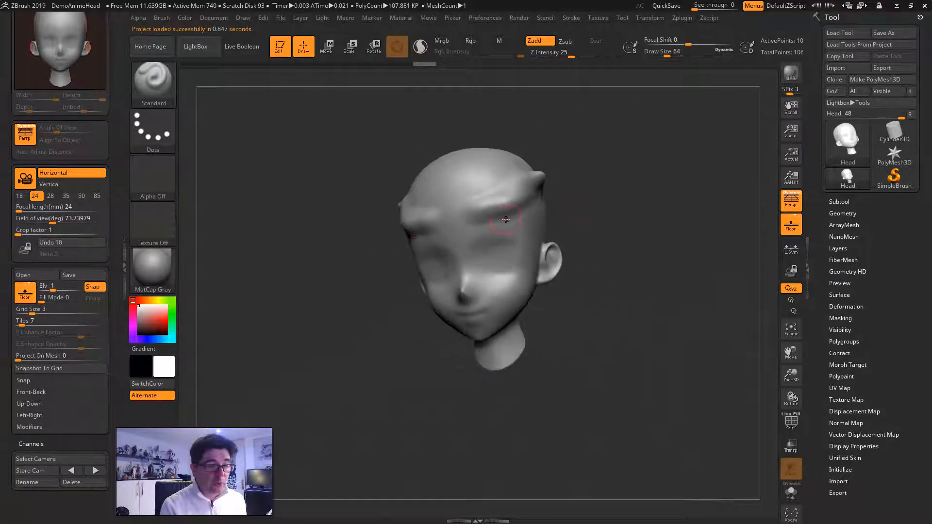
Step: Lock the camera on the head while sculpting and release the lock again
{"action": "left_click", "coordinate": [25, 248]}
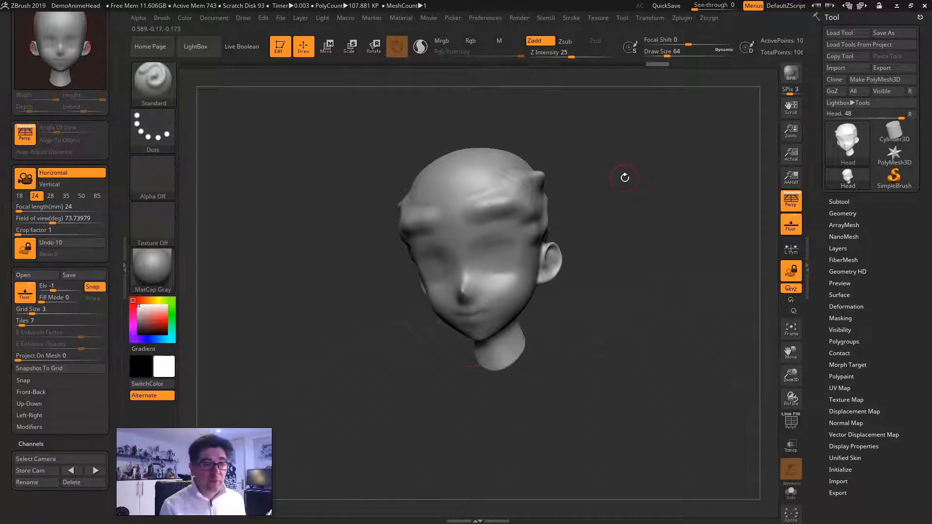
{"action": "left_click", "coordinate": [790, 273]}
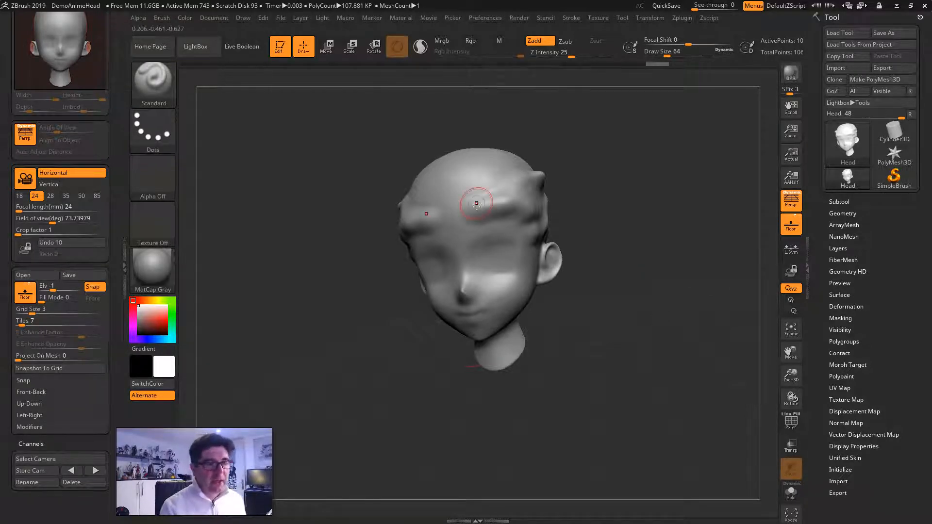
Step: Open the 4R7_QuickHeavyLoadMech demo project from LightBox without saving the head project
{"action": "left_click", "coordinate": [202, 48]}
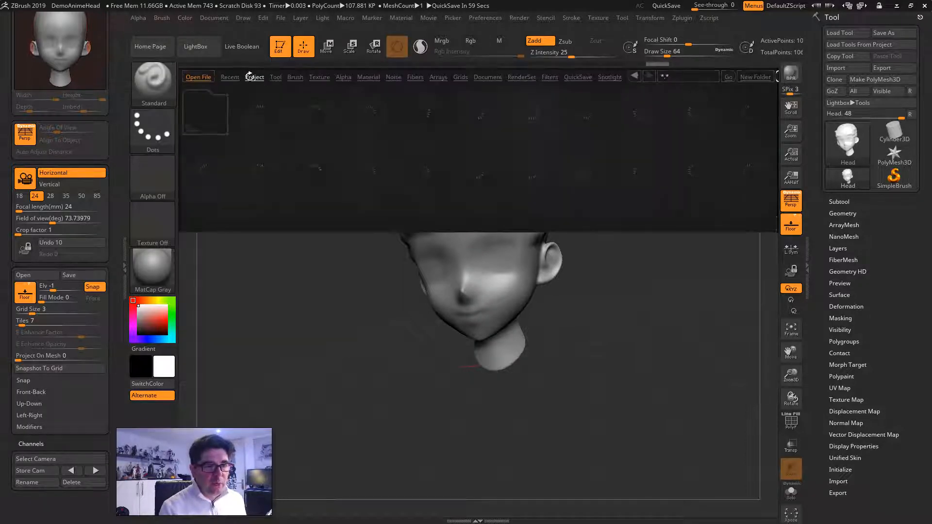
{"action": "left_click", "coordinate": [318, 117]}
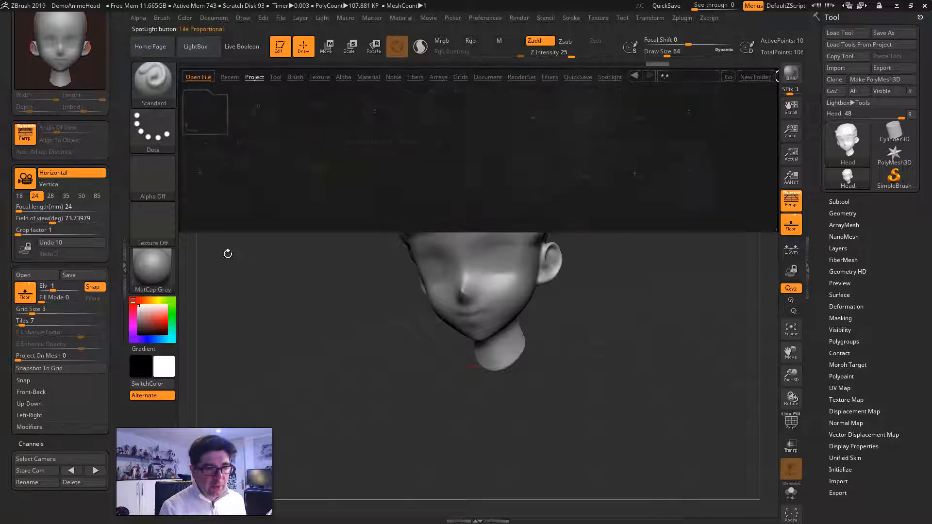
{"action": "double_click", "coordinate": [205, 171]}
{"action": "left_click", "coordinate": [494, 299]}
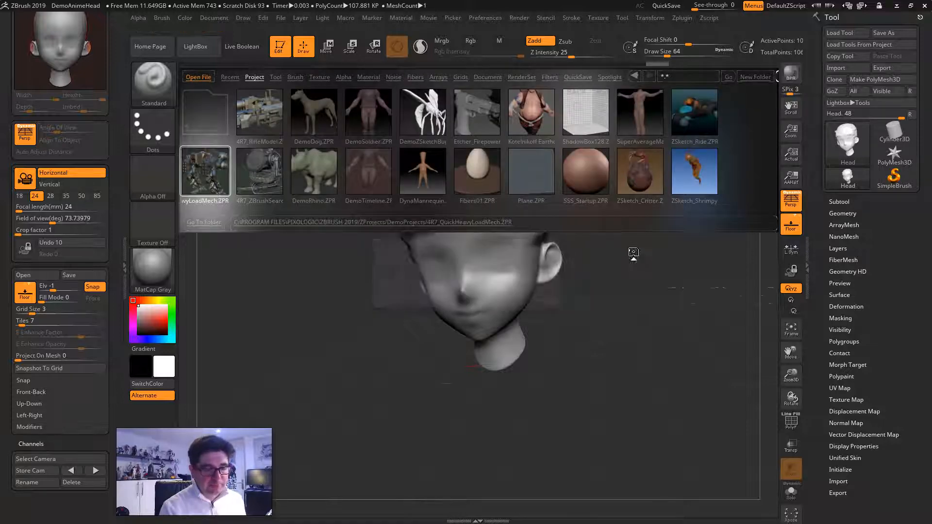
Step: Store the mech's rear three-quarter view as a camera named "point de vue 1"
{"action": "left_click_drag", "start_coordinate": [607, 271], "coordinate": [670, 253]}
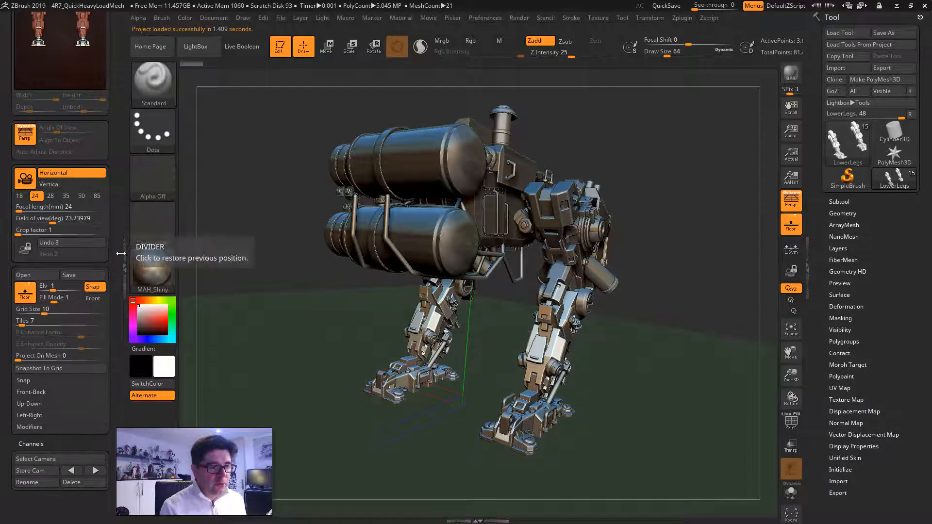
{"action": "left_click_drag", "start_coordinate": [116, 259], "coordinate": [115, 220]}
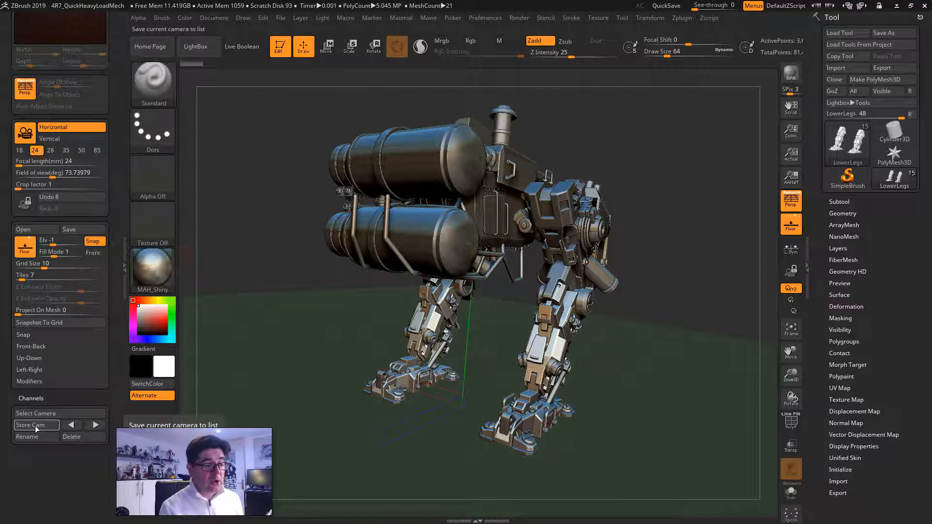
{"action": "left_click", "coordinate": [35, 426]}
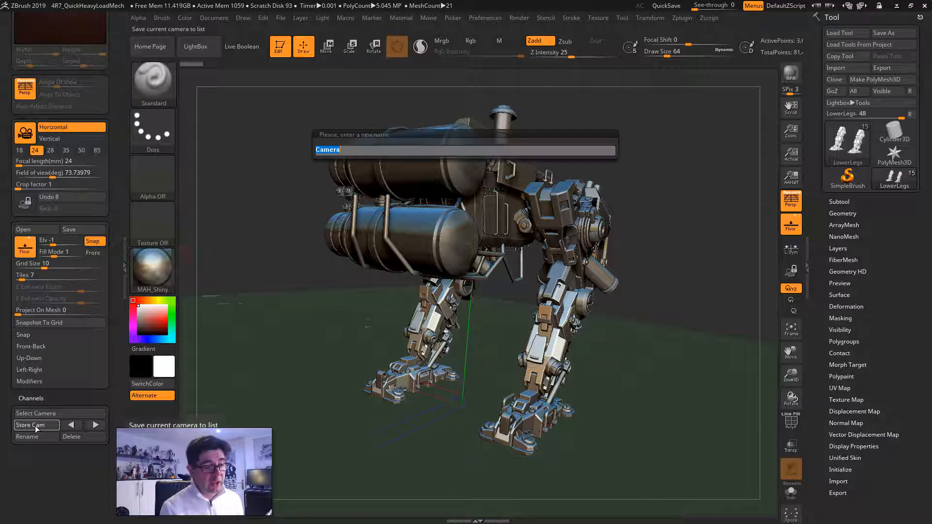
{"action": "type", "text": "poin"}
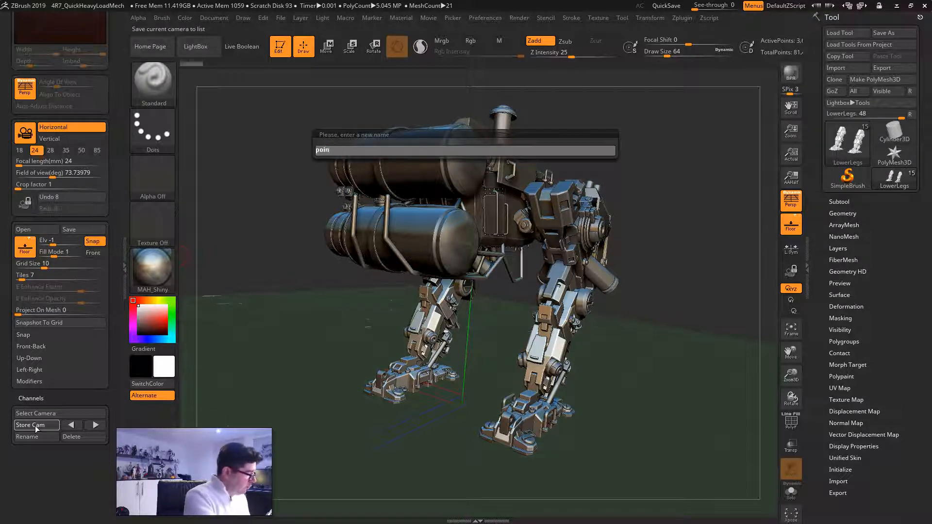
{"action": "type", "text": "t de vue 1"}
{"action": "key", "text": "Return"}
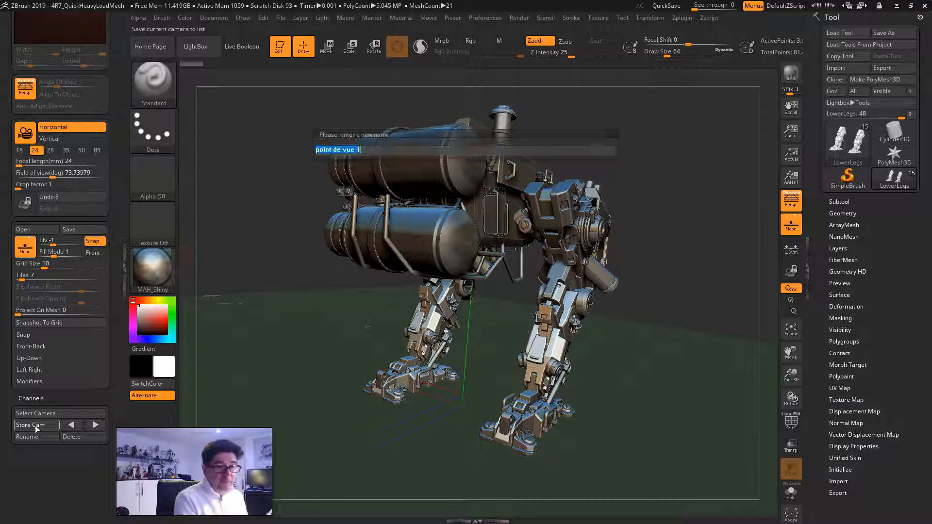
Step: Store a low-angle front view of the mech as a camera named "dessous dramatique"
{"action": "left_click_drag", "start_coordinate": [713, 335], "coordinate": [625, 341]}
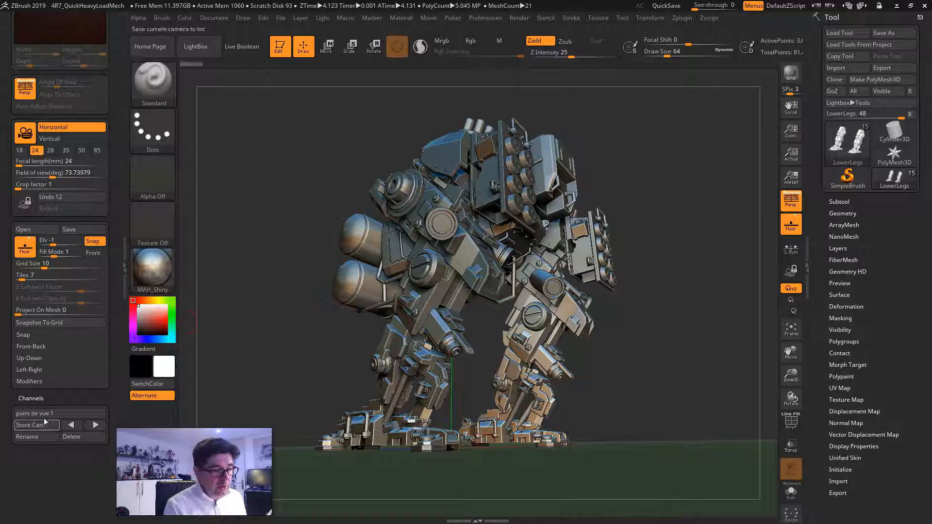
{"action": "left_click", "coordinate": [27, 424]}
{"action": "type", "text": "dessous dramatique"}
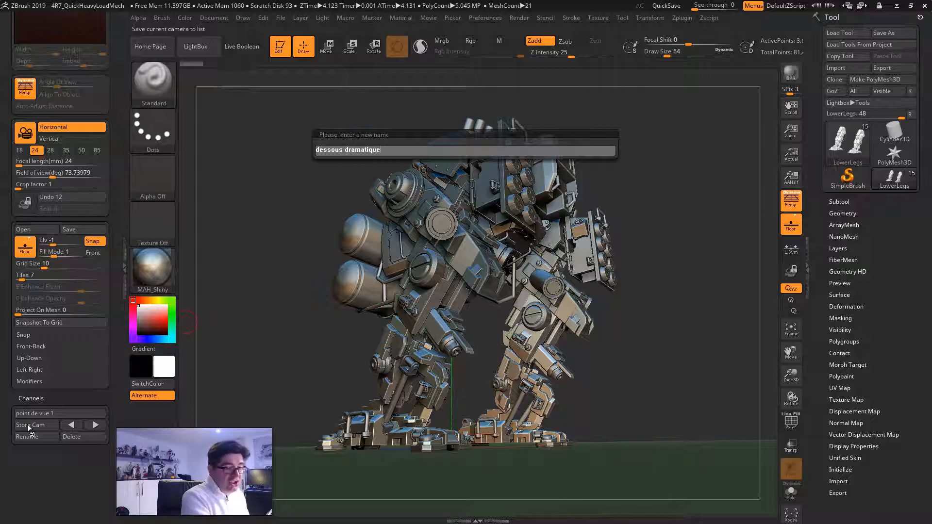
{"action": "key", "text": "Return"}
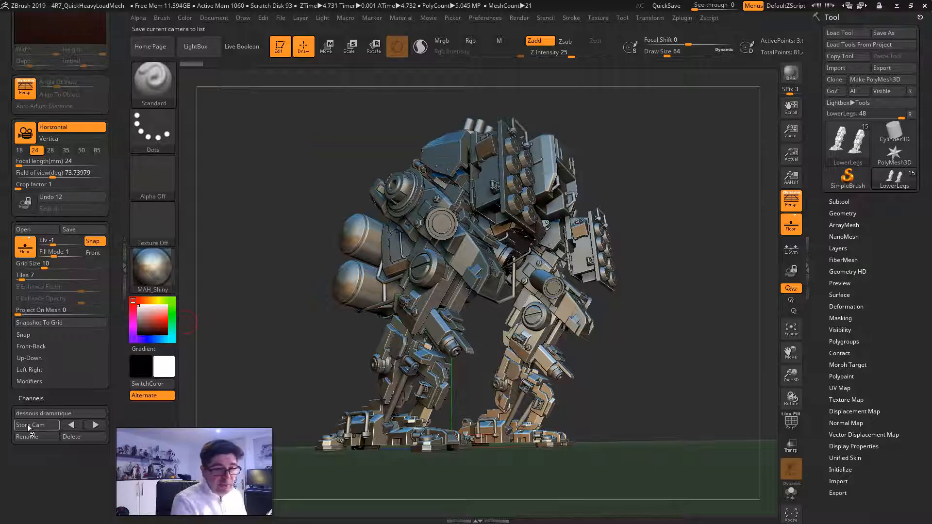
Step: Set the focal length to 85 mm and store a distant view of the mech as a camera named "vue de loin"
{"action": "left_click", "coordinate": [98, 150]}
{"action": "left_click_drag", "start_coordinate": [281, 245], "coordinate": [290, 158]}
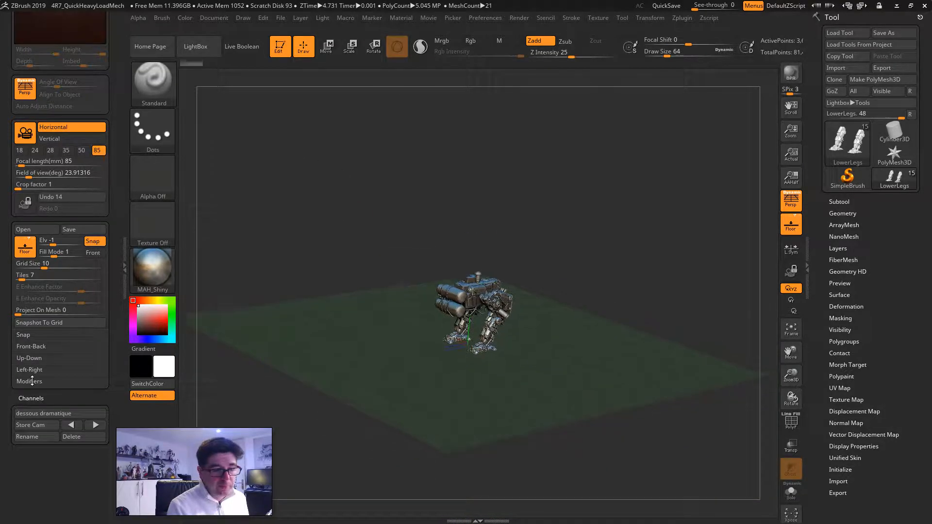
{"action": "left_click", "coordinate": [36, 425]}
{"action": "type", "text": "Vue de lo"}
{"action": "key", "text": "Return"}
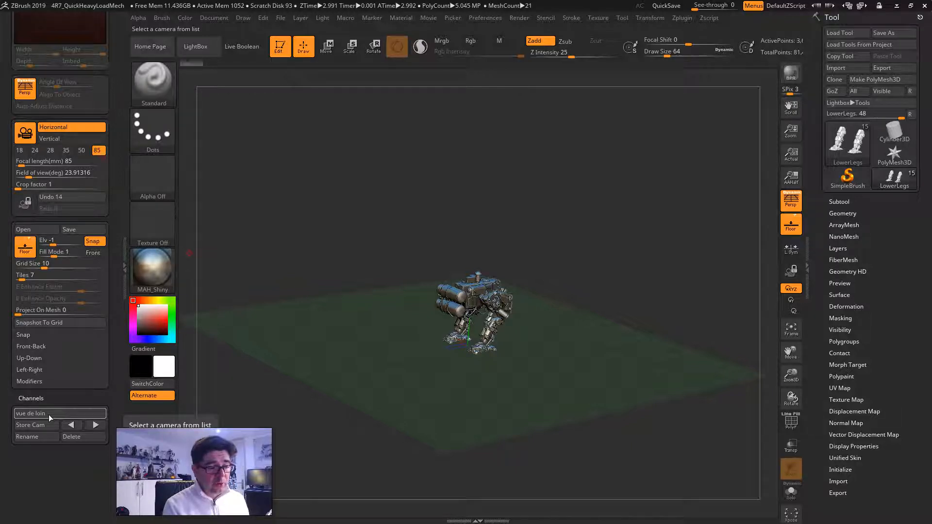
Step: Recall the stored camera "point de vue 1" and then "dessous dramatique" from the camera list
{"action": "left_click", "coordinate": [48, 414]}
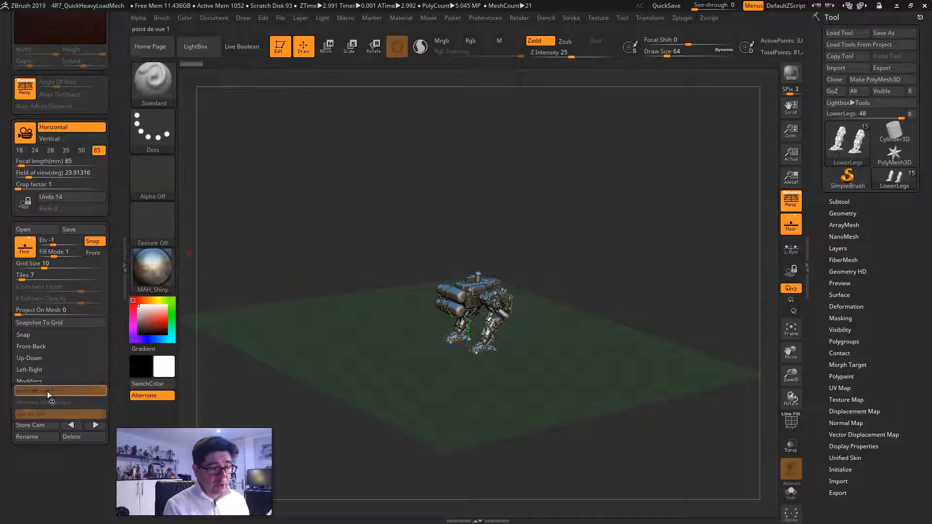
{"action": "left_click", "coordinate": [48, 391]}
{"action": "left_click", "coordinate": [44, 415]}
{"action": "left_click", "coordinate": [42, 423]}
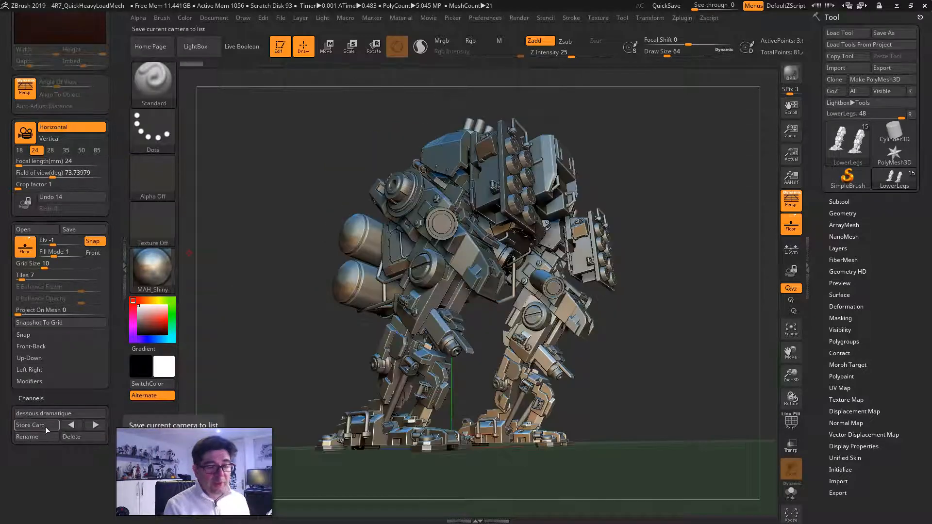
Step: Cycle backward through the stored cameras to "vue de loin" and forward again to "dessous dramatique"
{"action": "left_click", "coordinate": [71, 425]}
{"action": "left_click", "coordinate": [70, 425]}
{"action": "left_click", "coordinate": [71, 425]}
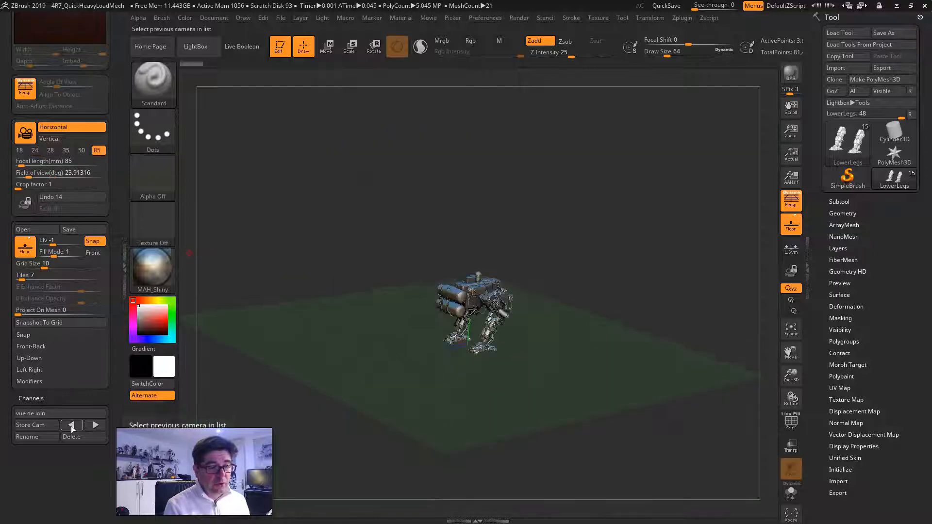
{"action": "left_click", "coordinate": [95, 425]}
{"action": "left_click", "coordinate": [96, 425]}
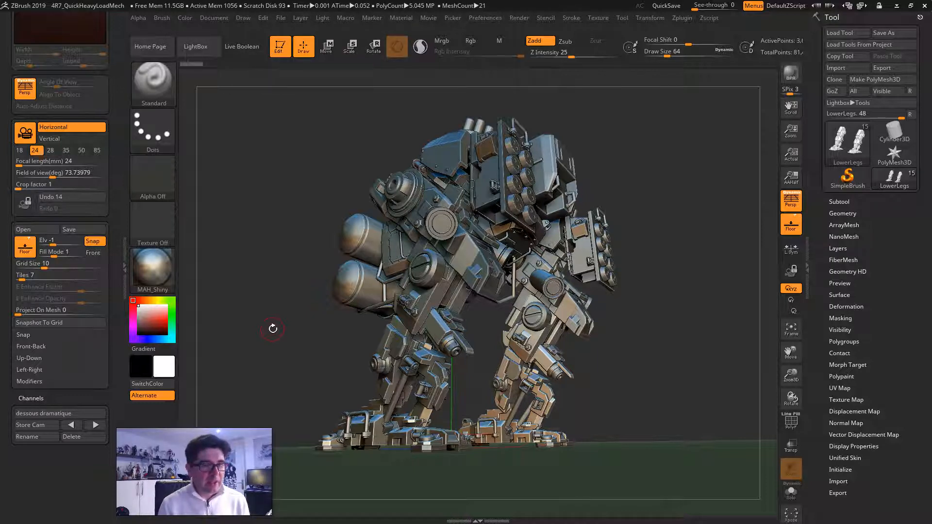
Step: Set the focal length to 50 mm on a side view of the mech and return it to 24 mm
{"action": "left_click_drag", "start_coordinate": [280, 324], "coordinate": [457, 365]}
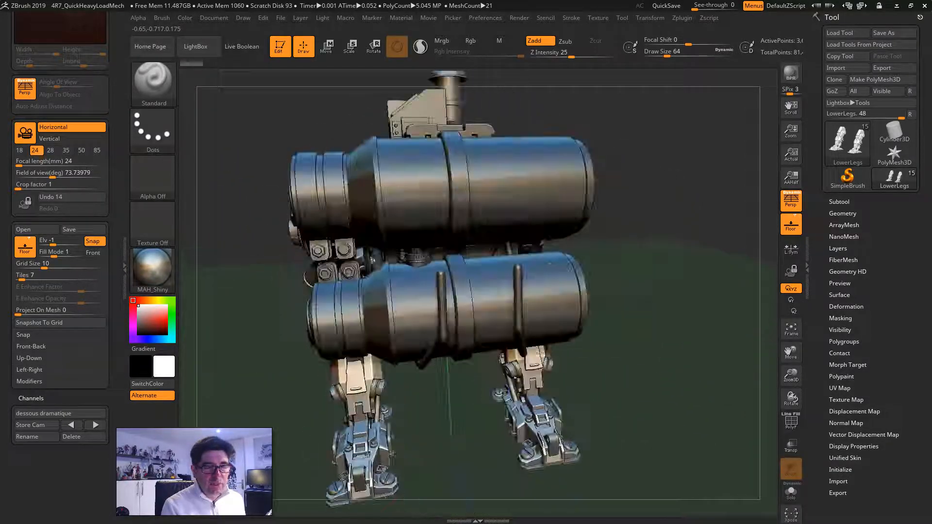
{"action": "left_click_drag", "start_coordinate": [641, 311], "coordinate": [646, 305]}
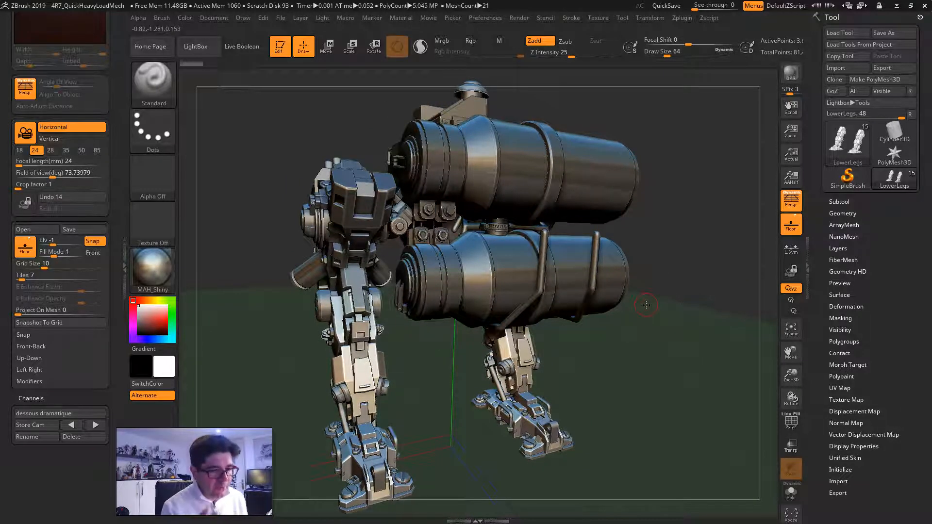
{"action": "left_click_drag", "start_coordinate": [642, 342], "coordinate": [645, 318]}
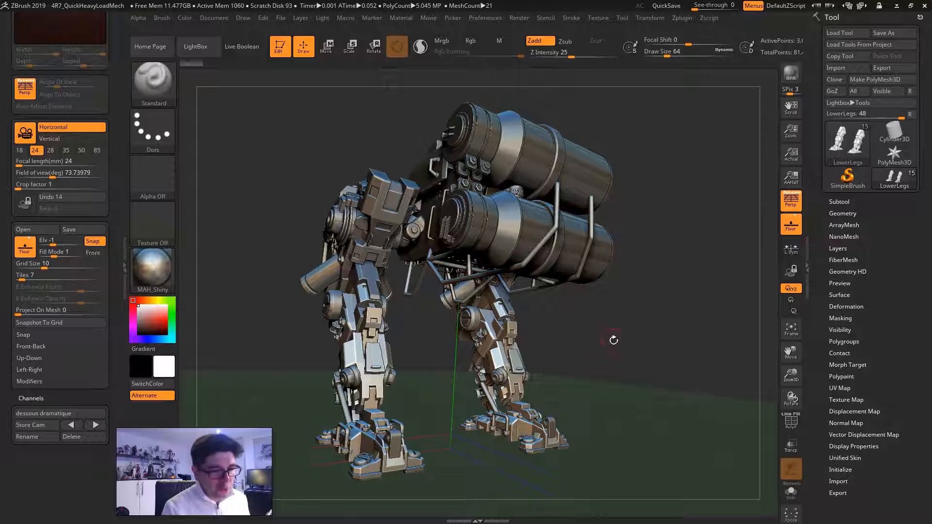
{"action": "left_click", "coordinate": [82, 151]}
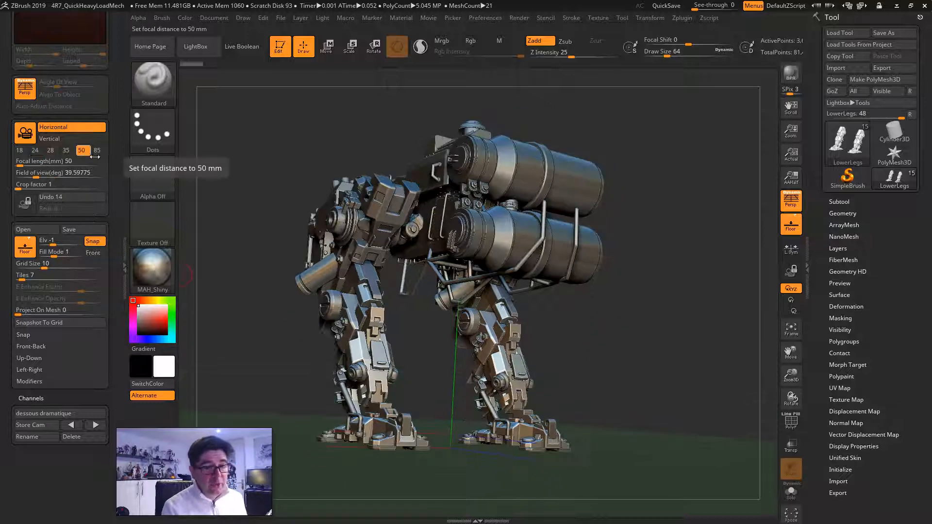
{"action": "left_click", "coordinate": [35, 150]}
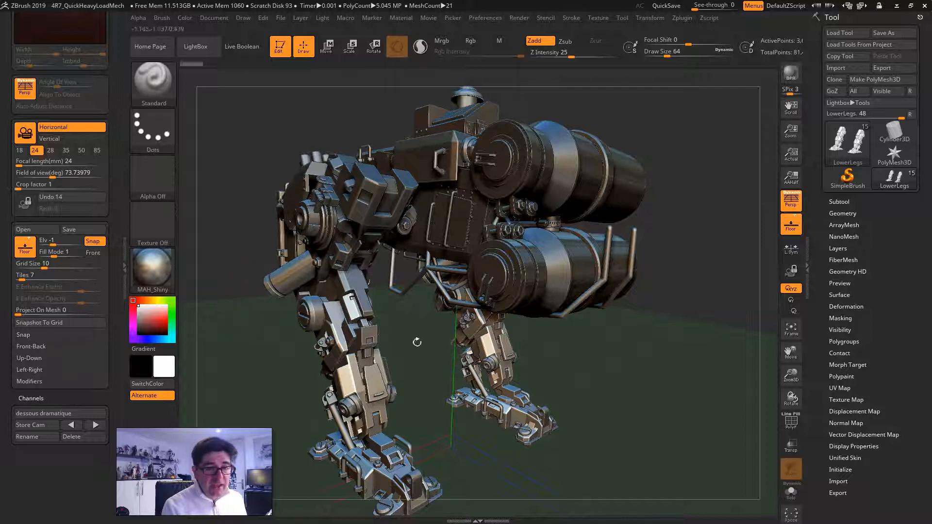
Step: Examine the mech's perspective at 24 mm focal length from several distances and angles
{"action": "left_click_drag", "start_coordinate": [422, 329], "coordinate": [341, 291], "text": "alt"}
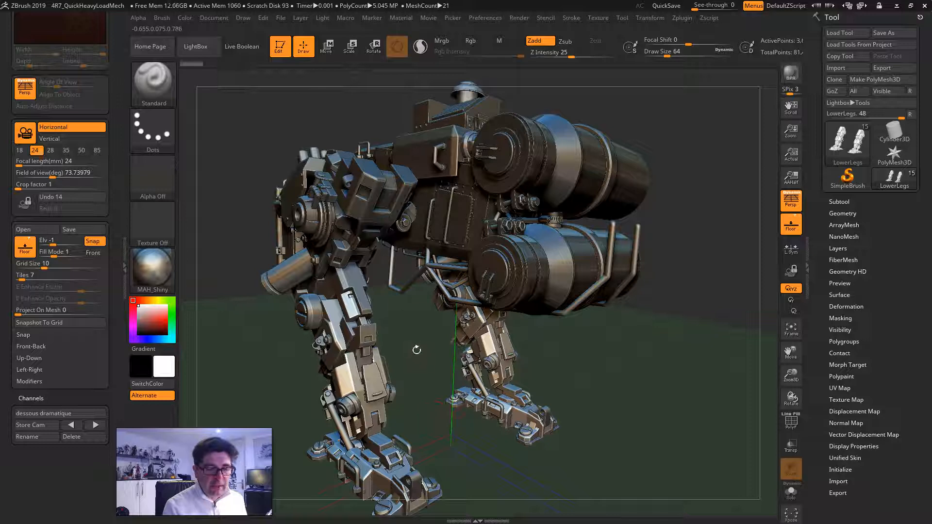
{"action": "left_click_drag", "start_coordinate": [416, 349], "coordinate": [362, 297], "text": "alt"}
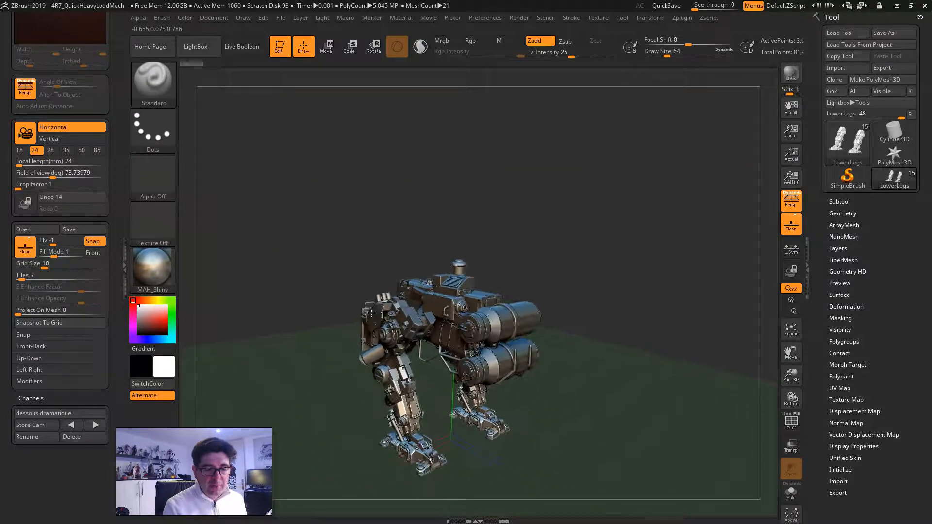
{"action": "left_click_drag", "start_coordinate": [396, 363], "coordinate": [363, 340], "text": "alt"}
{"action": "left_click_drag", "start_coordinate": [311, 382], "coordinate": [315, 328], "text": "alt"}
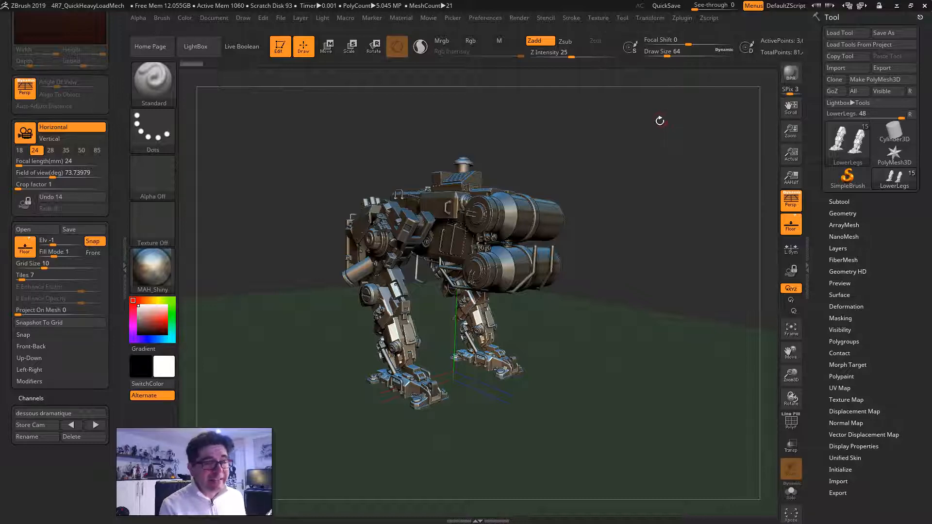
{"action": "mouse_move", "coordinate": [456, 363]}
{"action": "right_mouse_down", "text": "ctrl"}
{"action": "mouse_move", "coordinate": [488, 398]}
{"action": "mouse_move", "coordinate": [447, 372]}
{"action": "mouse_move", "coordinate": [497, 407]}
{"action": "mouse_move", "coordinate": [456, 383]}
{"action": "mouse_move", "coordinate": [539, 407]}
{"action": "mouse_move", "coordinate": [450, 371]}
{"action": "mouse_move", "coordinate": [557, 412]}
{"action": "mouse_move", "coordinate": [452, 371]}
{"action": "right_mouse_up", "text": "ctrl"}
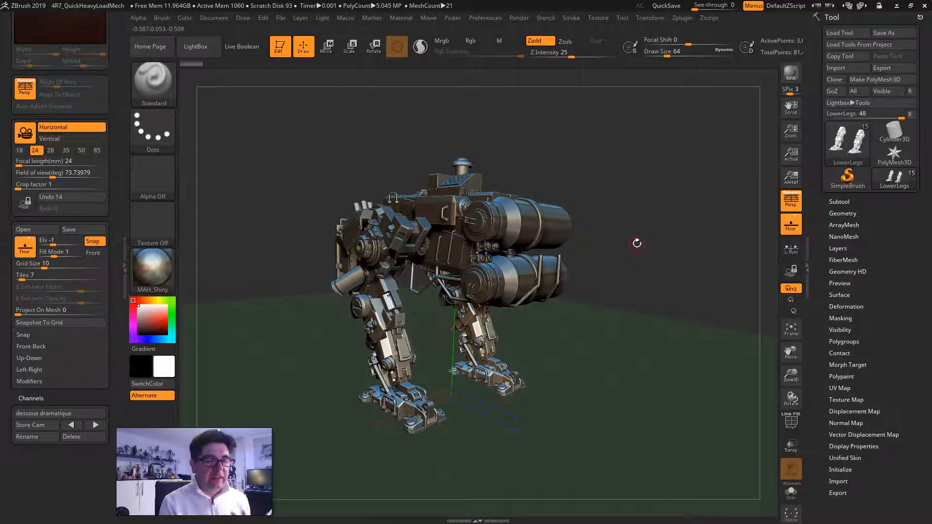
{"action": "left_click_drag", "start_coordinate": [685, 214], "coordinate": [686, 223]}
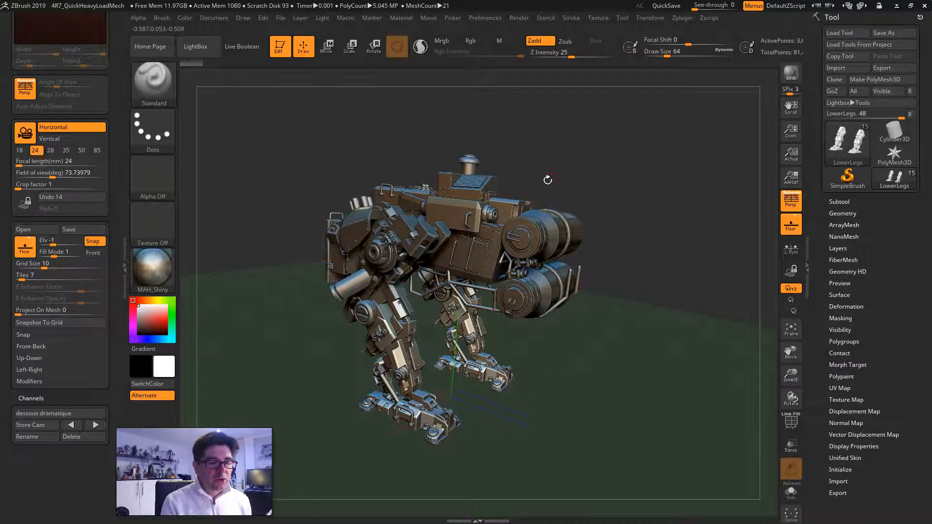
{"action": "left_click_drag", "start_coordinate": [620, 258], "coordinate": [501, 288]}
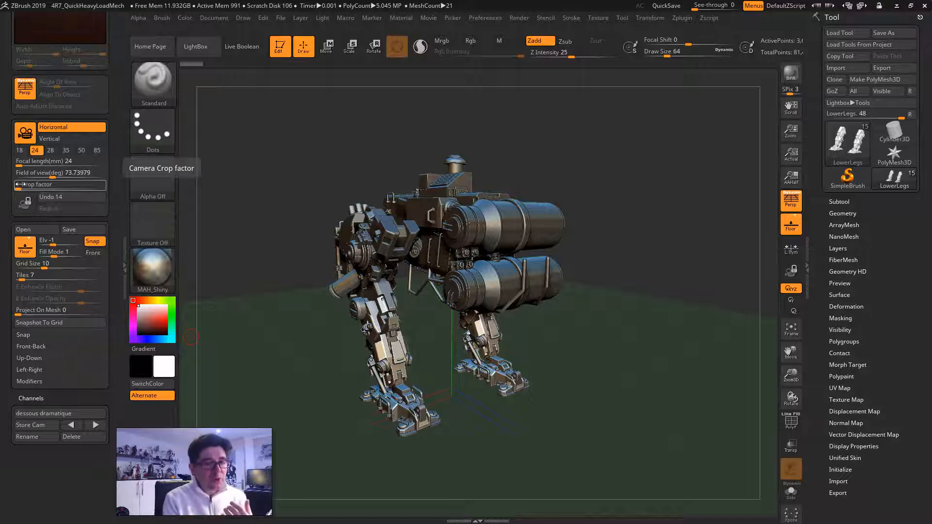
{"action": "left_click_drag", "start_coordinate": [382, 116], "coordinate": [535, 180]}
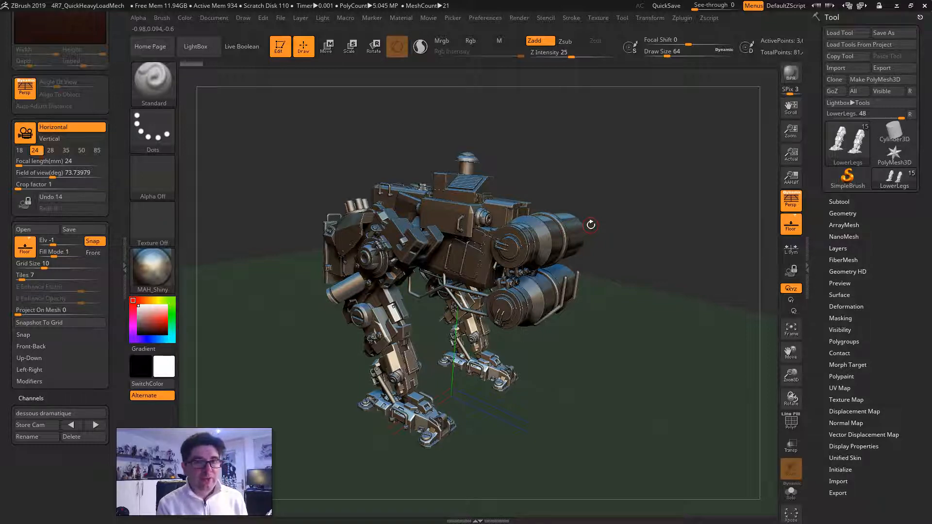
{"action": "left_click_drag", "start_coordinate": [648, 212], "coordinate": [642, 209]}
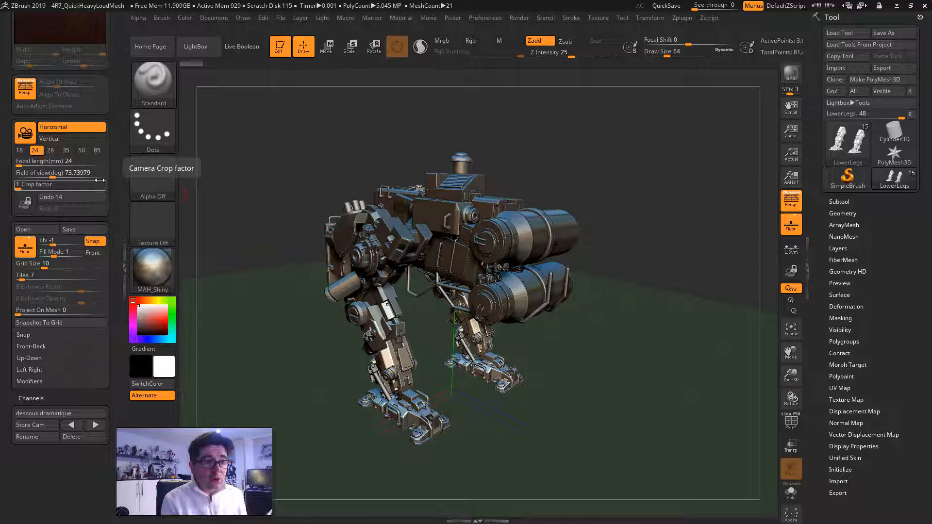
Step: Set the camera's focal length to 50 mm and check the mech's perspective
{"action": "left_click", "coordinate": [83, 150]}
{"action": "left_click_drag", "start_coordinate": [233, 257], "coordinate": [258, 294]}
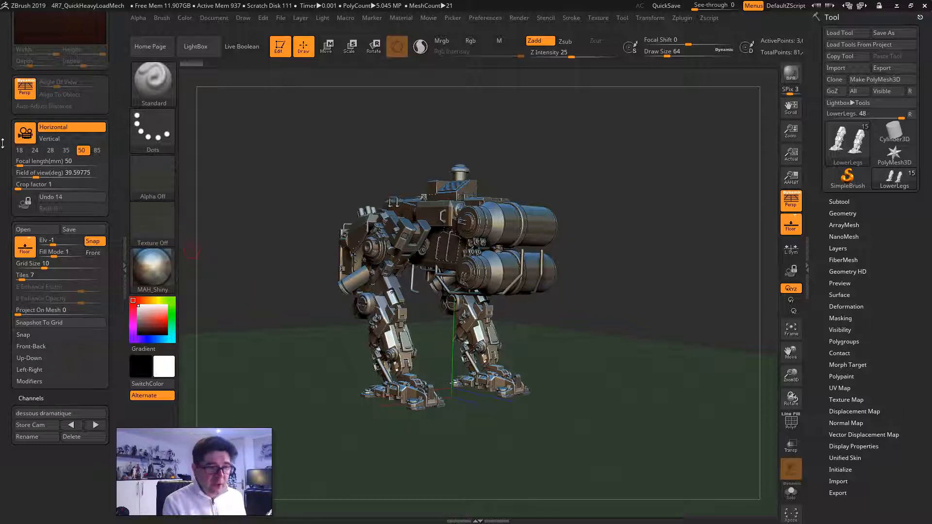
Step: Set the camera's focal length to 8 mm and check the mech's wide-angle distortion from farther away
{"action": "left_click_drag", "start_coordinate": [23, 162], "coordinate": [19, 162]}
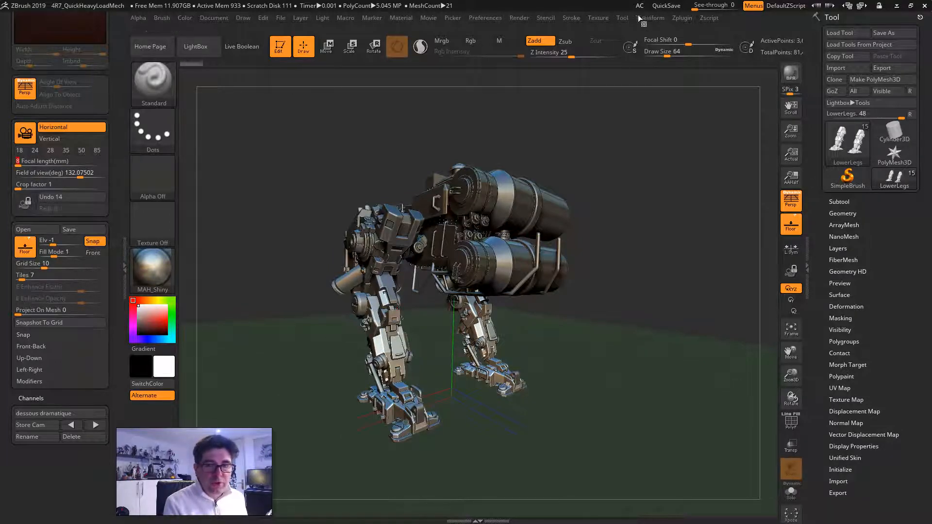
{"action": "left_click_drag", "start_coordinate": [667, 266], "coordinate": [613, 240], "text": "alt"}
{"action": "left_click_drag", "start_coordinate": [540, 356], "coordinate": [544, 291]}
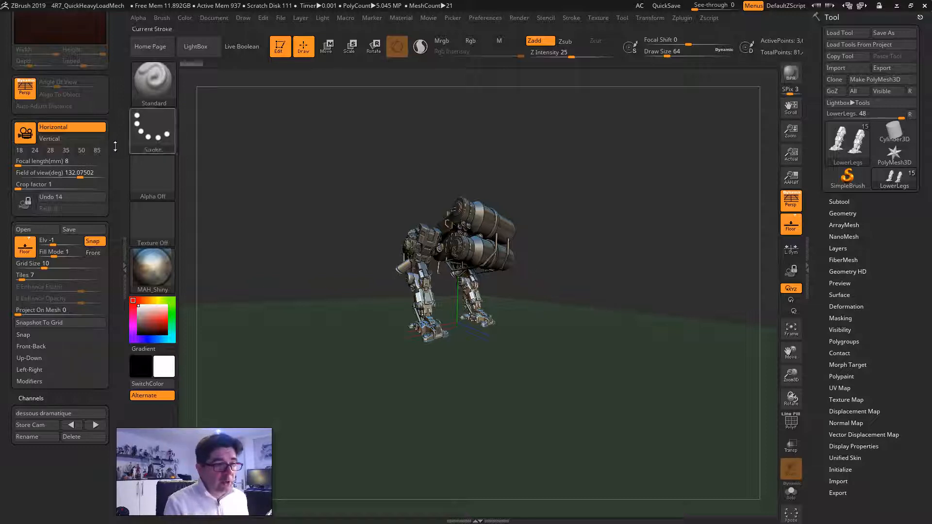
Step: Set the camera's focal length to 85 mm and frame the whole mech to check its flattened perspective
{"action": "left_click", "coordinate": [97, 149]}
{"action": "mouse_move", "coordinate": [360, 264]}
{"action": "right_mouse_down", "text": "ctrl"}
{"action": "mouse_move", "coordinate": [422, 246]}
{"action": "mouse_move", "coordinate": [407, 361]}
{"action": "mouse_move", "coordinate": [343, 409]}
{"action": "mouse_move", "coordinate": [340, 478]}
{"action": "right_mouse_up", "text": "ctrl"}
{"action": "right_click_drag", "start_coordinate": [482, 228], "coordinate": [516, 292], "text": "ctrl"}
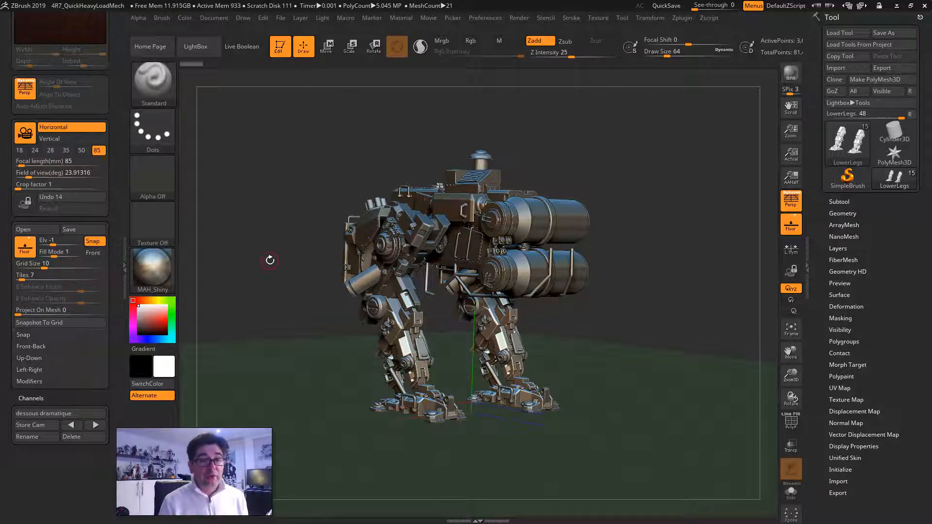
Step: Apply the MatCap Gray material to the mech and set the camera's focal length to 50 mm
{"action": "left_click", "coordinate": [156, 272]}
{"action": "left_click", "coordinate": [399, 186]}
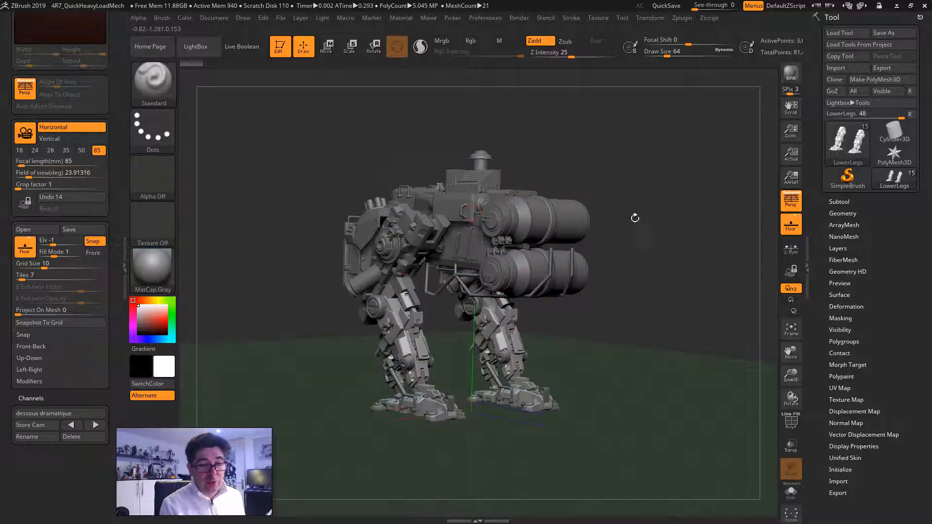
{"action": "left_click_drag", "start_coordinate": [656, 208], "coordinate": [597, 194]}
{"action": "left_click_drag", "start_coordinate": [266, 141], "coordinate": [250, 162]}
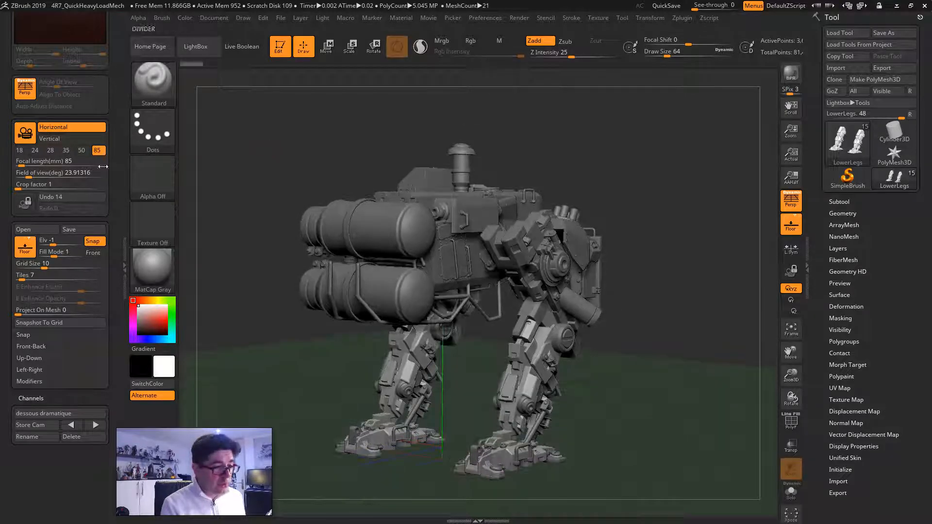
{"action": "left_click", "coordinate": [80, 151]}
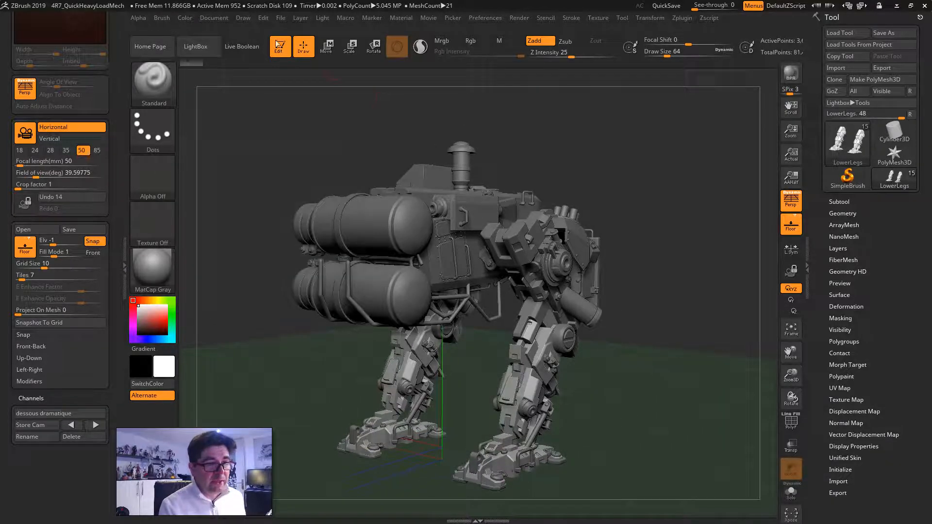
Step: Resize the document to 1280 by 720 with the proportion constraint turned off
{"action": "left_click", "coordinate": [221, 19]}
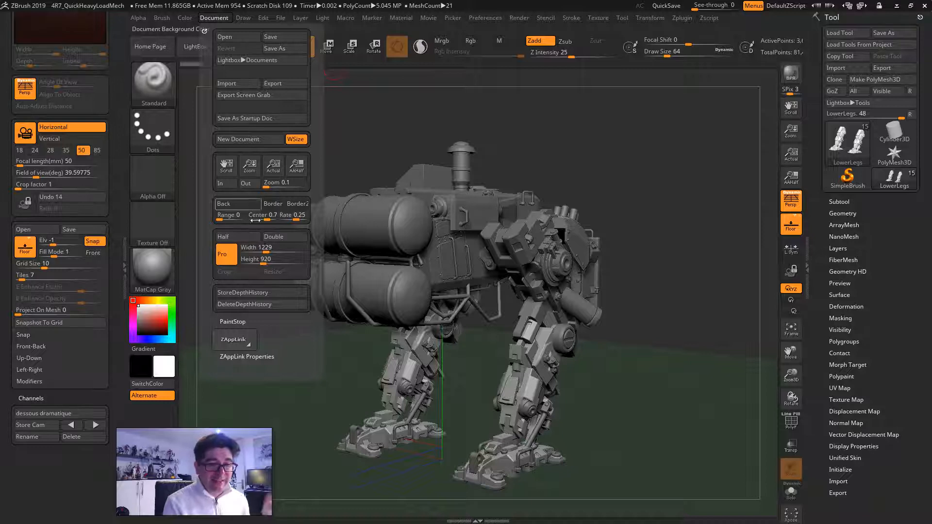
{"action": "left_click", "coordinate": [228, 257]}
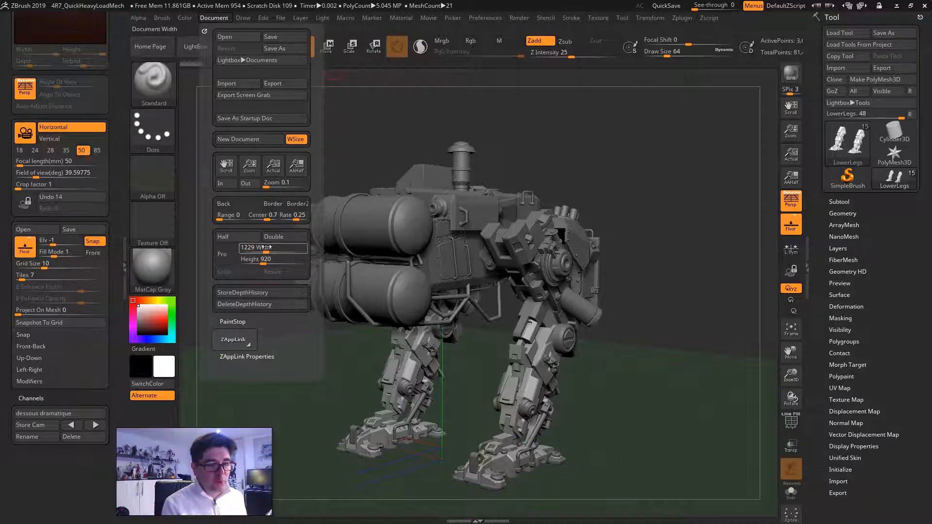
{"action": "type", "text": "1280"}
{"action": "key", "text": "Tab"}
{"action": "type", "text": "720"}
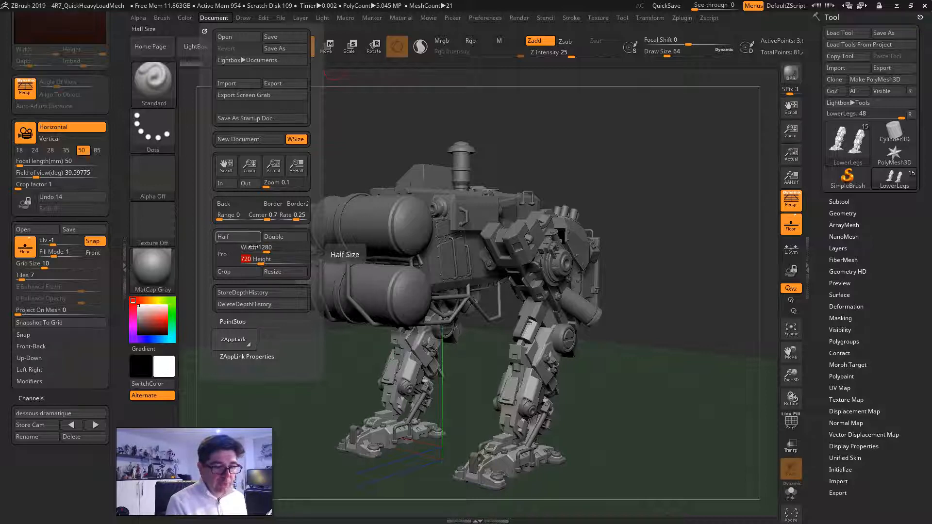
{"action": "left_click", "coordinate": [276, 272]}
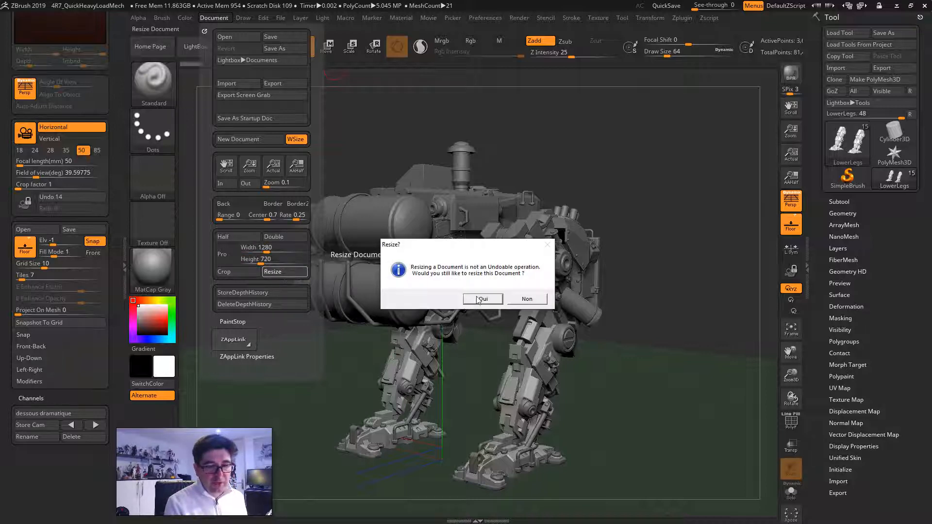
{"action": "left_click", "coordinate": [481, 299]}
Step: Clear the canvas and redraw the mech in Edit mode, framed in a side view on the resized document
{"action": "key", "text": "ctrl+n"}
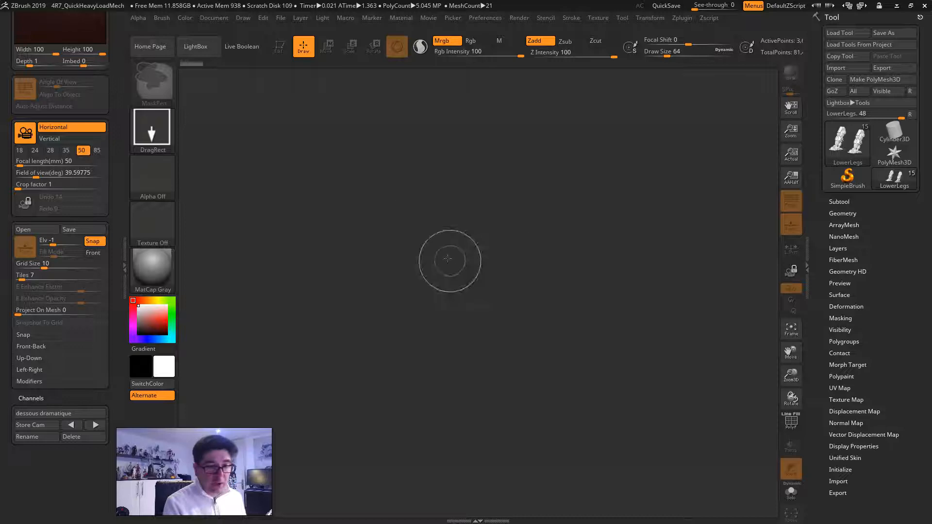
{"action": "left_click_drag", "start_coordinate": [450, 251], "coordinate": [453, 339]}
{"action": "key", "text": "t"}
{"action": "left_click_drag", "start_coordinate": [553, 296], "coordinate": [588, 344]}
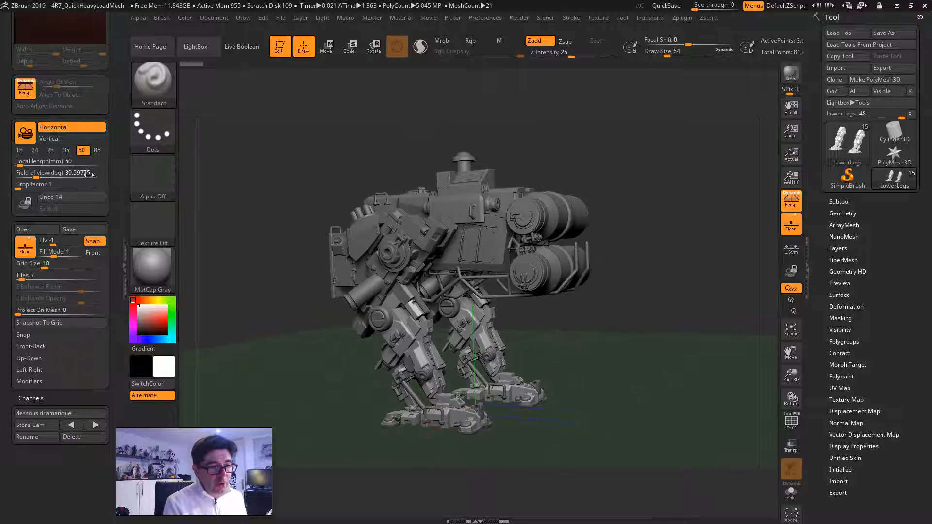
Step: Set the focal length to 28 mm on a low-angle view of the mech and collapse the side tray
{"action": "left_click", "coordinate": [50, 150]}
{"action": "left_click_drag", "start_coordinate": [258, 273], "coordinate": [250, 268]}
{"action": "left_click", "coordinate": [125, 261]}
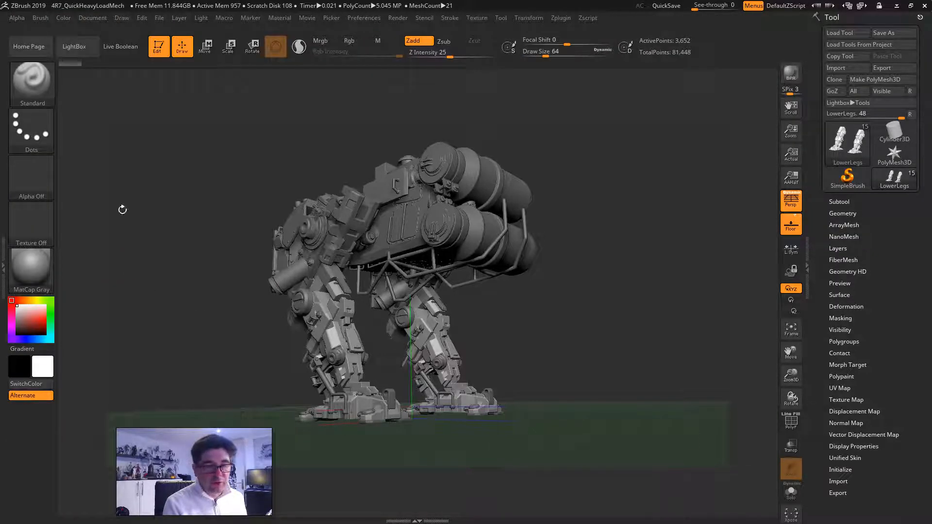
Step: Load the ColorShatter render preset from LightBox and close the browser
{"action": "left_click", "coordinate": [75, 49]}
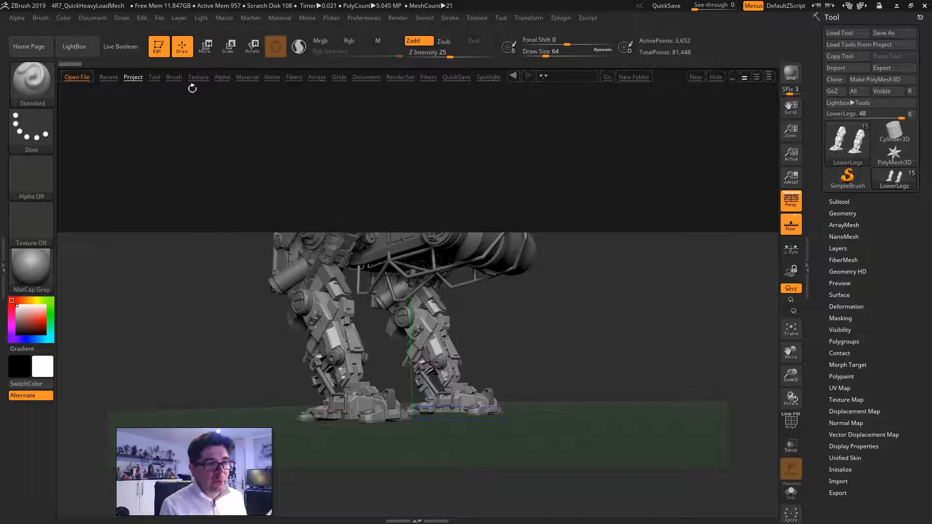
{"action": "left_click", "coordinate": [407, 76]}
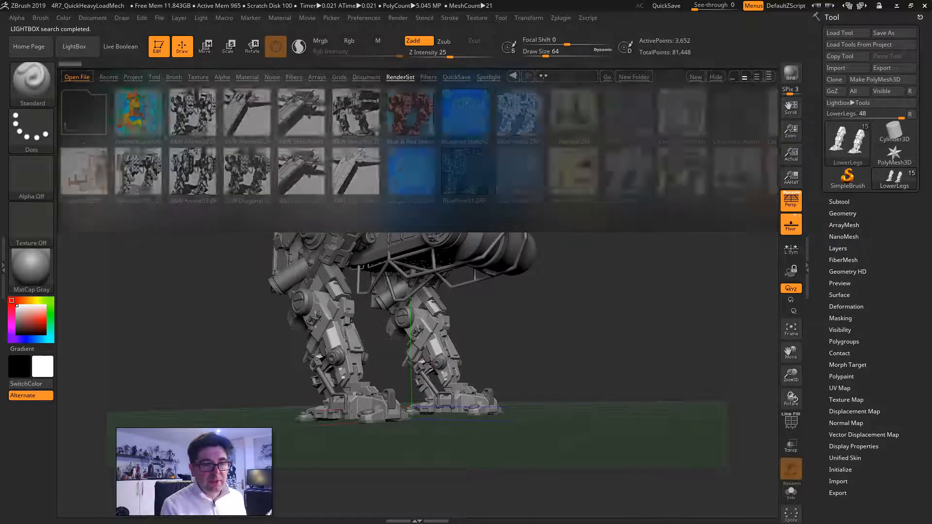
{"action": "left_click_drag", "start_coordinate": [650, 131], "coordinate": [537, 133]}
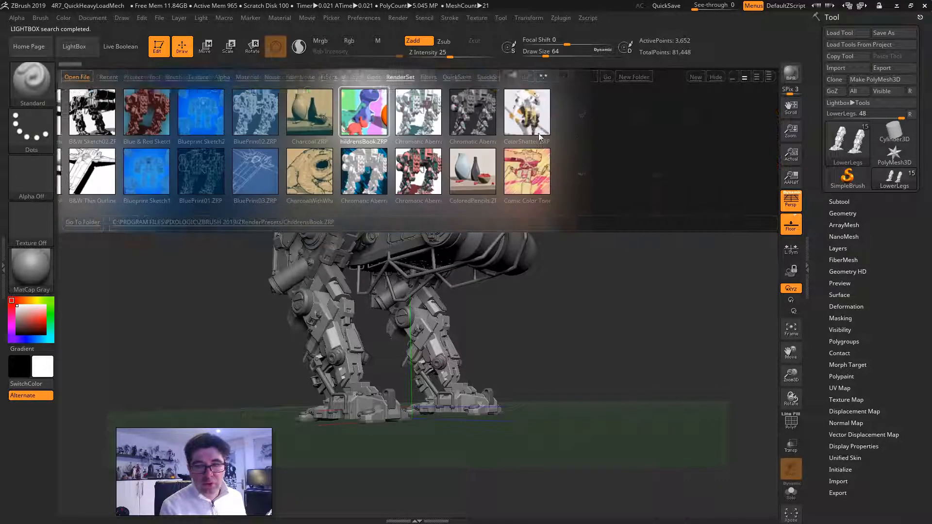
{"action": "double_click", "coordinate": [389, 113]}
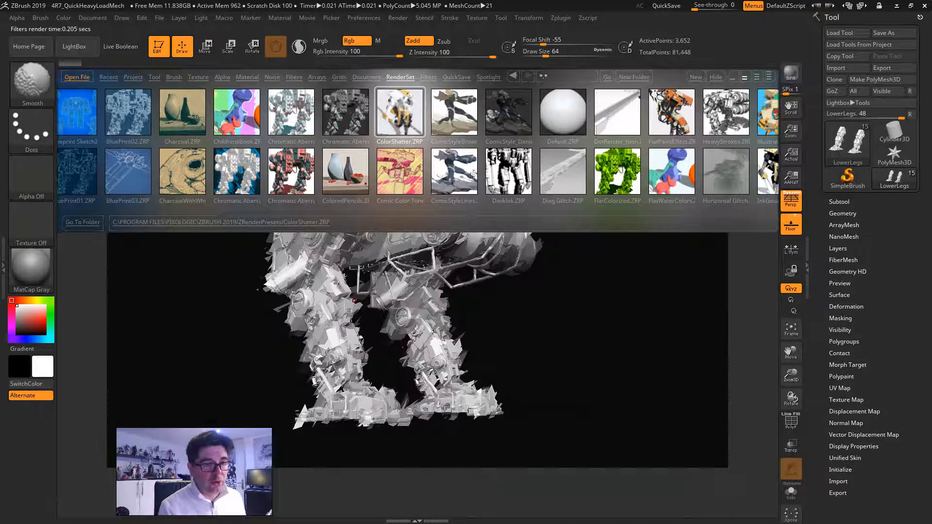
{"action": "key", "text": "comma"}
Step: Set the document background to a pale cream colour and render the mech with BPR
{"action": "left_click", "coordinate": [172, 19]}
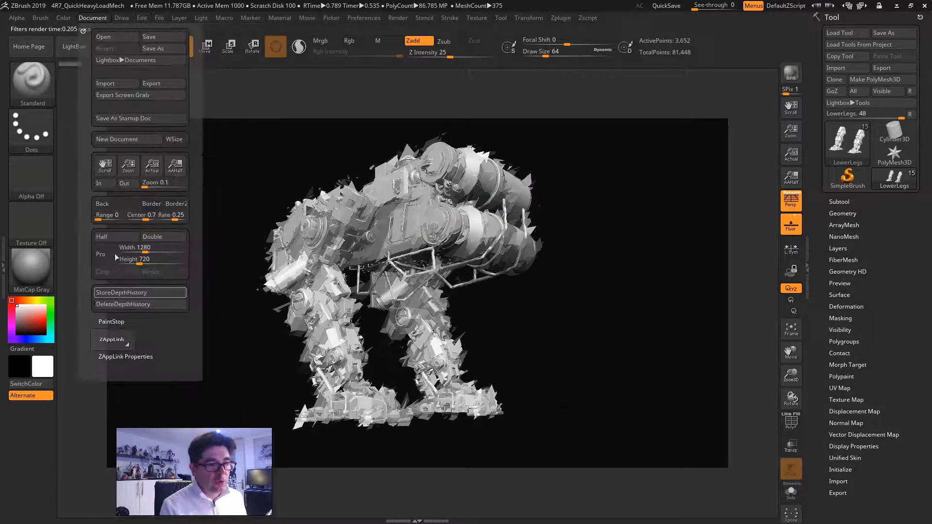
{"action": "left_click_drag", "start_coordinate": [102, 203], "coordinate": [24, 310]}
{"action": "left_click_drag", "start_coordinate": [23, 308], "coordinate": [32, 304]}
{"action": "left_click", "coordinate": [24, 309]}
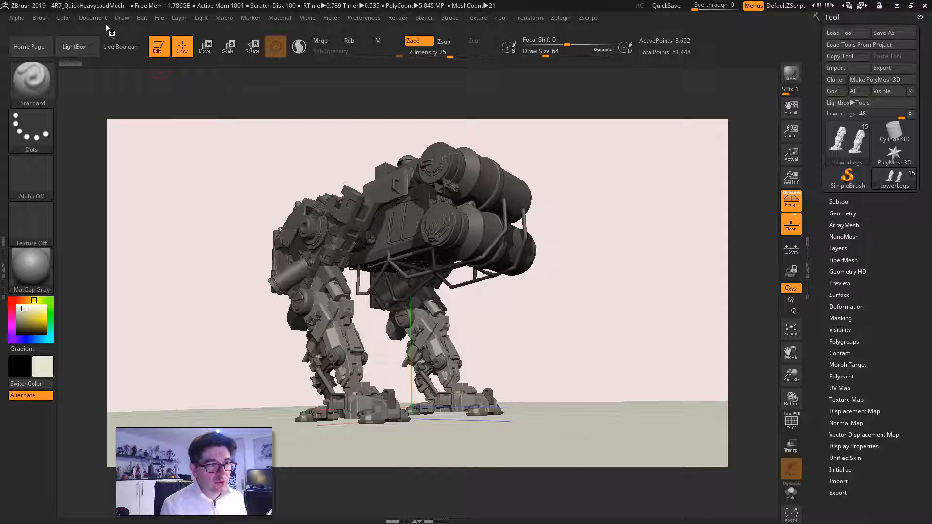
{"action": "mouse_move", "coordinate": [94, 20]}
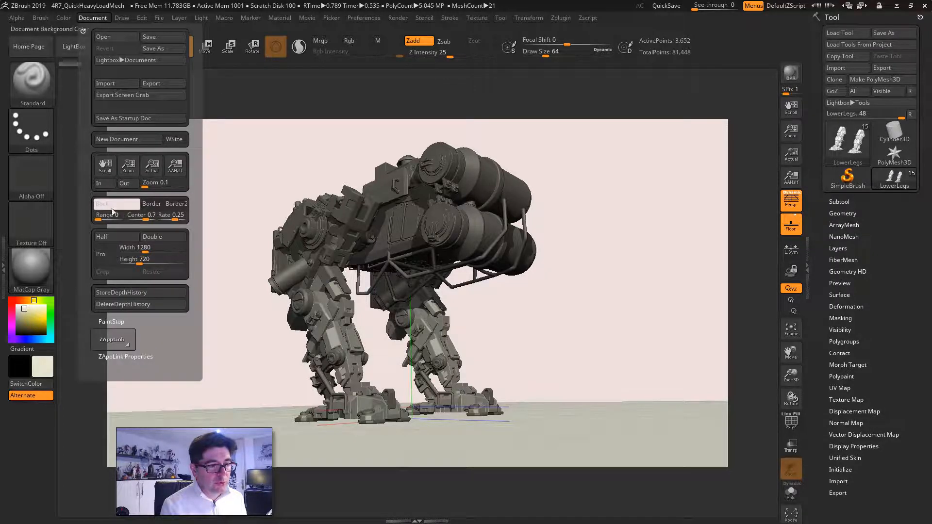
{"action": "left_click_drag", "start_coordinate": [115, 203], "coordinate": [25, 311]}
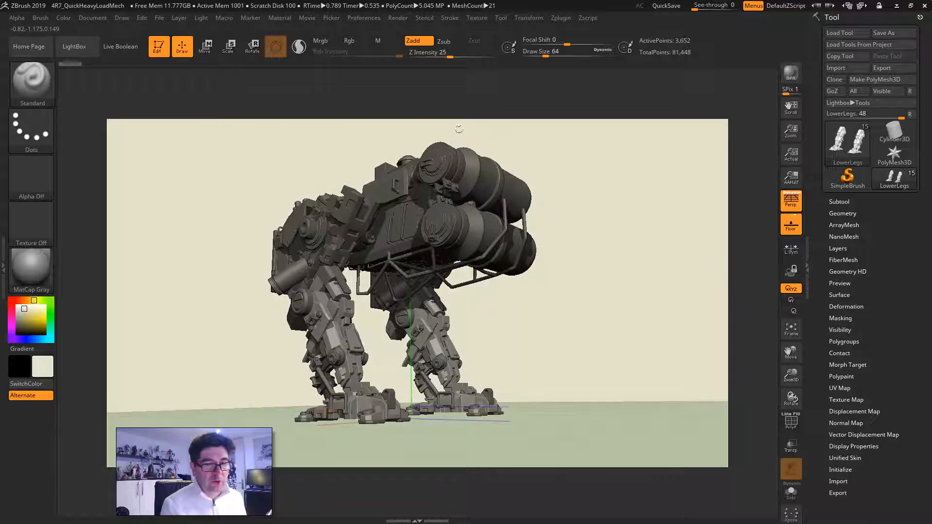
{"action": "key", "text": "shift"}
{"action": "key", "text": "shift+r"}
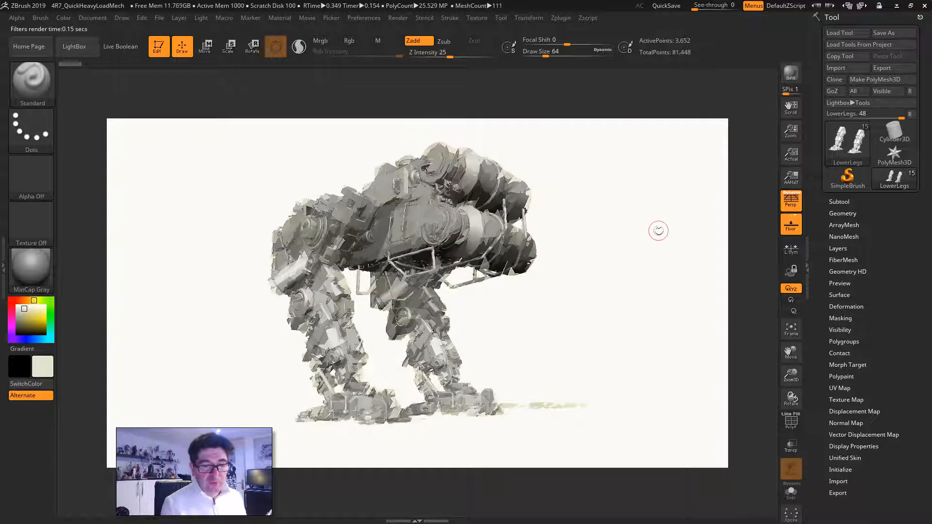
Step: Try the FlatPaintEffect and IllustrationFlatColors render presets on the mech, and apply InkGouacheColor instead
{"action": "left_click", "coordinate": [74, 46]}
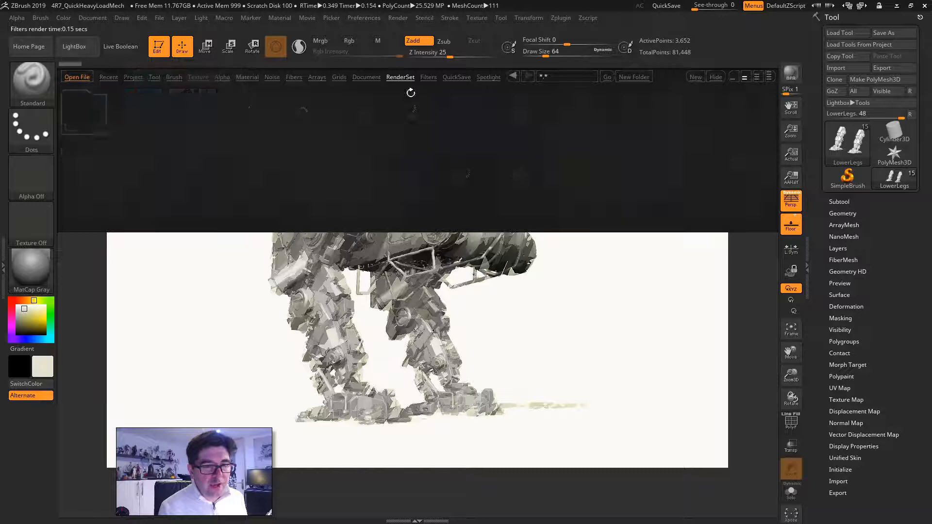
{"action": "left_click", "coordinate": [427, 76]}
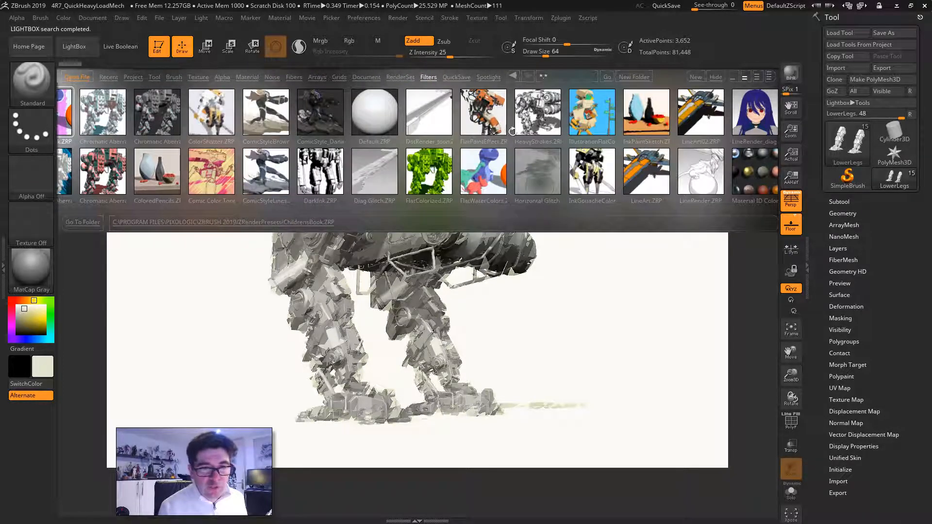
{"action": "double_click", "coordinate": [489, 116]}
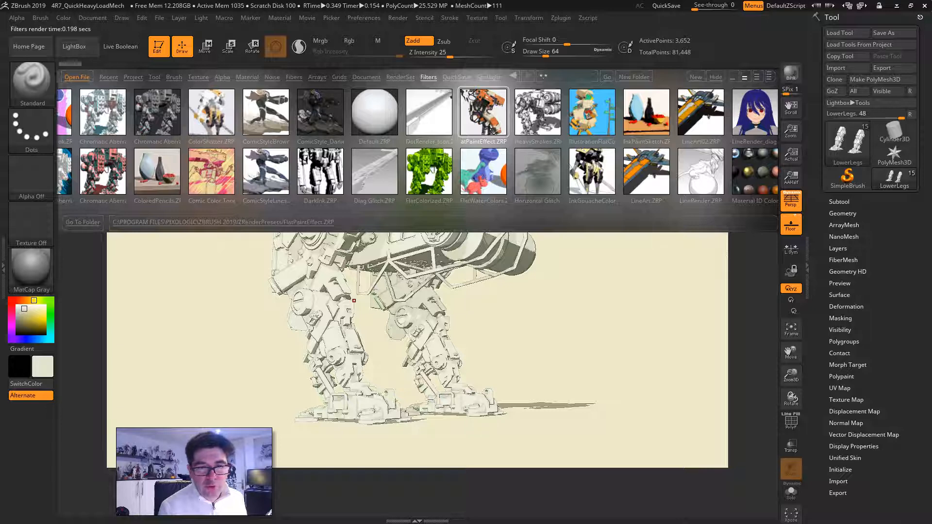
{"action": "double_click", "coordinate": [584, 124]}
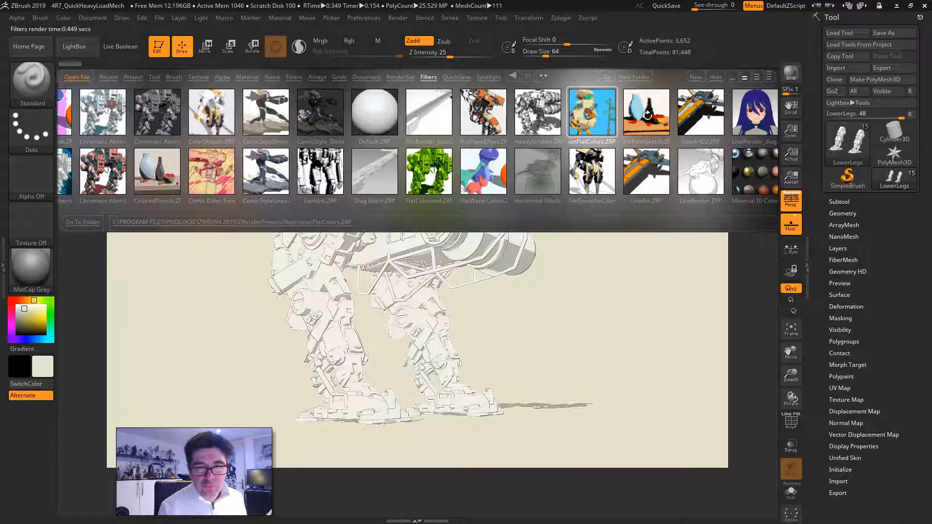
{"action": "left_click_drag", "start_coordinate": [642, 127], "coordinate": [507, 141]}
{"action": "double_click", "coordinate": [358, 170]}
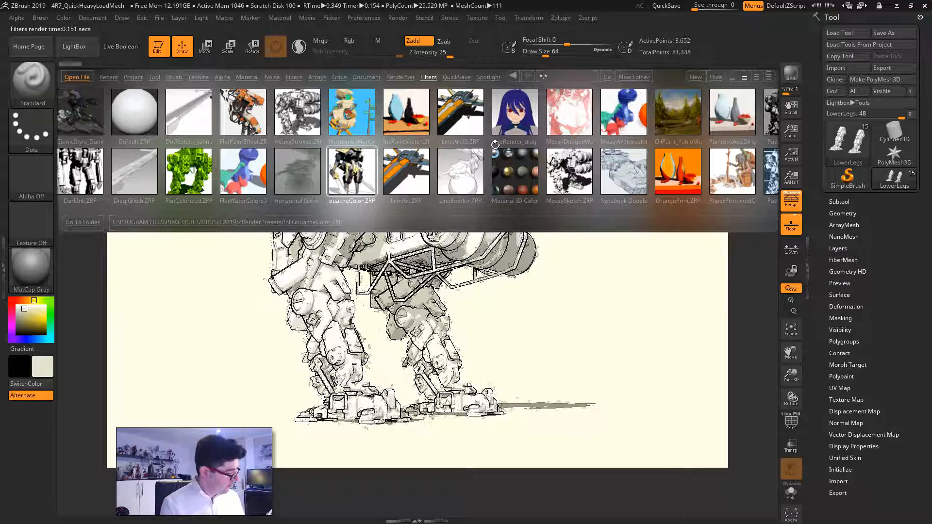
{"action": "key", "text": "comma"}
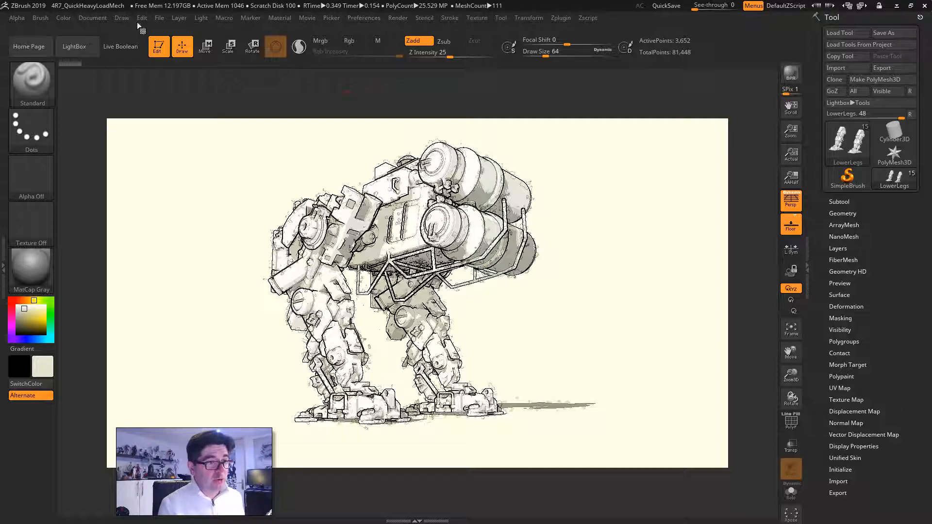
Step: Enable KeyShot as the external renderer and send the mech to it
{"action": "left_click", "coordinate": [93, 18]}
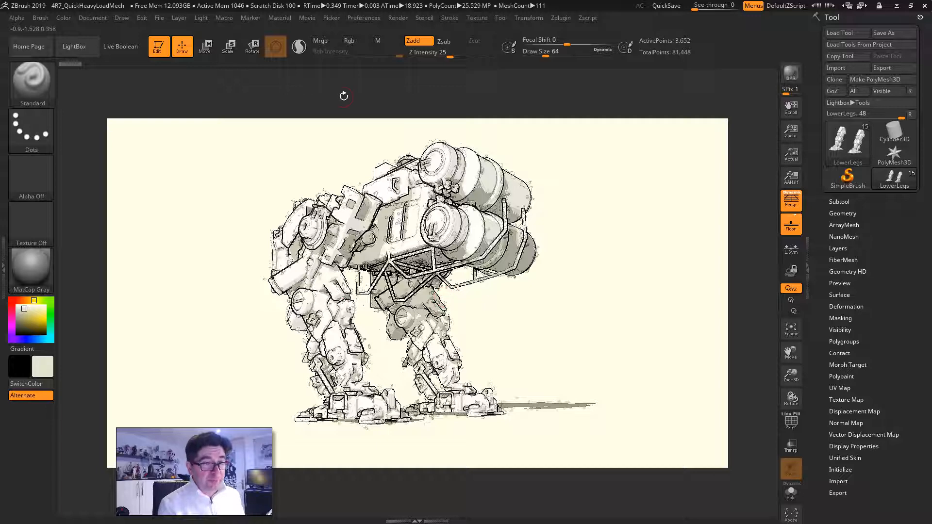
{"action": "left_click", "coordinate": [396, 18]}
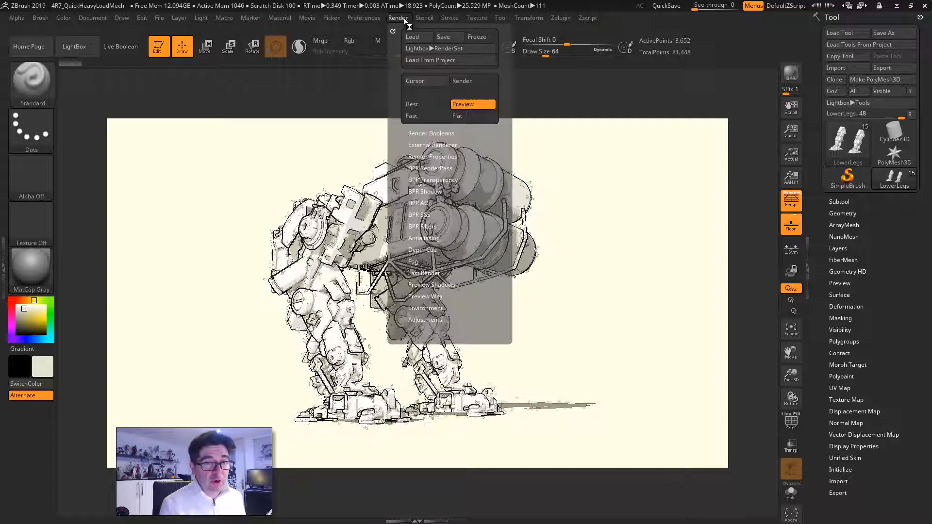
{"action": "left_click", "coordinate": [430, 145]}
{"action": "left_click", "coordinate": [429, 158]}
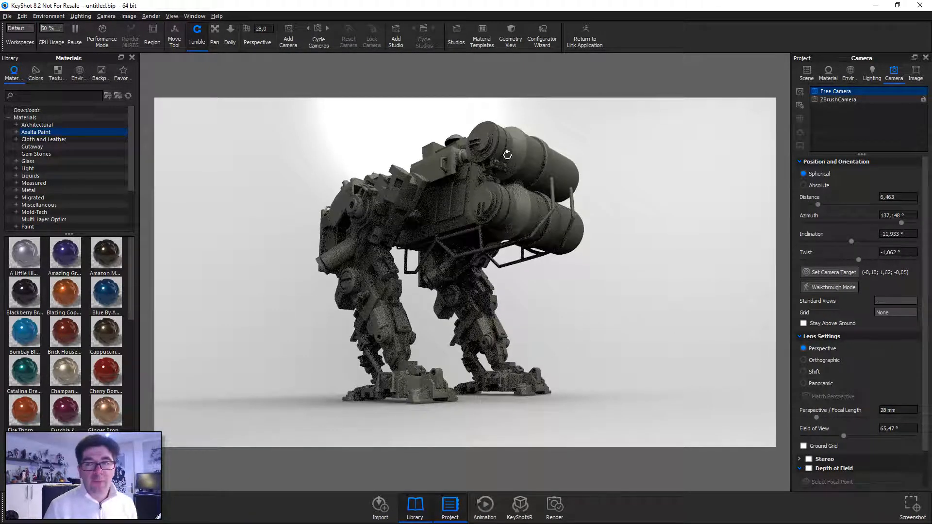
Step: Activate the ZBrushCamera in KeyShot and compare its framing with the ZBrush viewport
{"action": "left_click", "coordinate": [833, 99]}
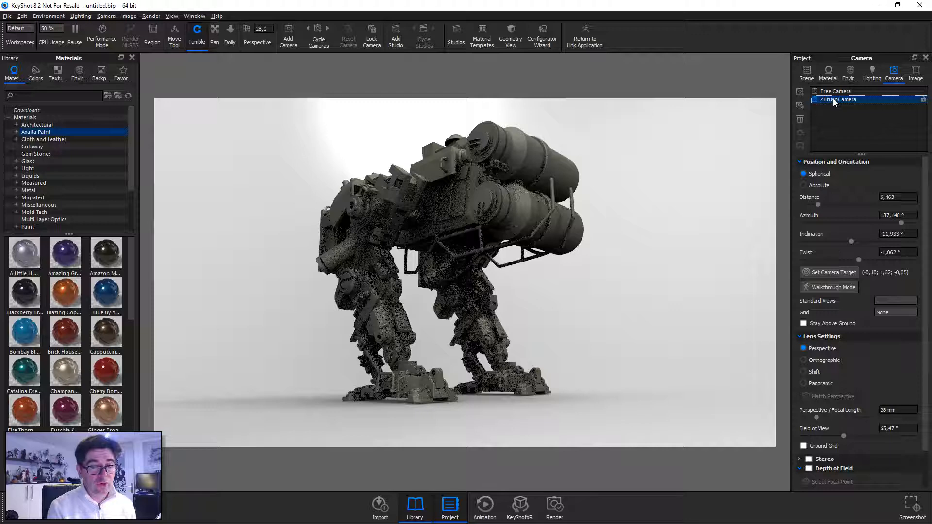
{"action": "key", "text": "alt+Tab"}
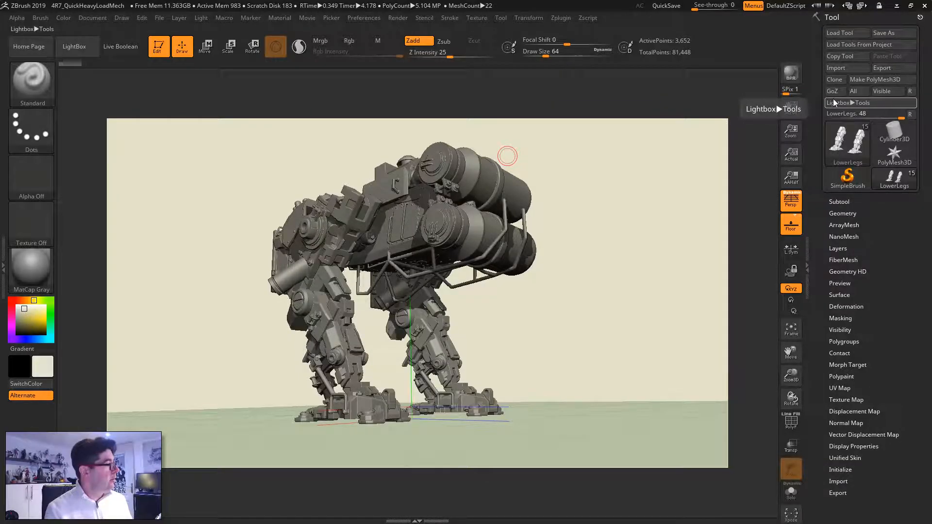
{"action": "key", "text": "alt+Tab"}
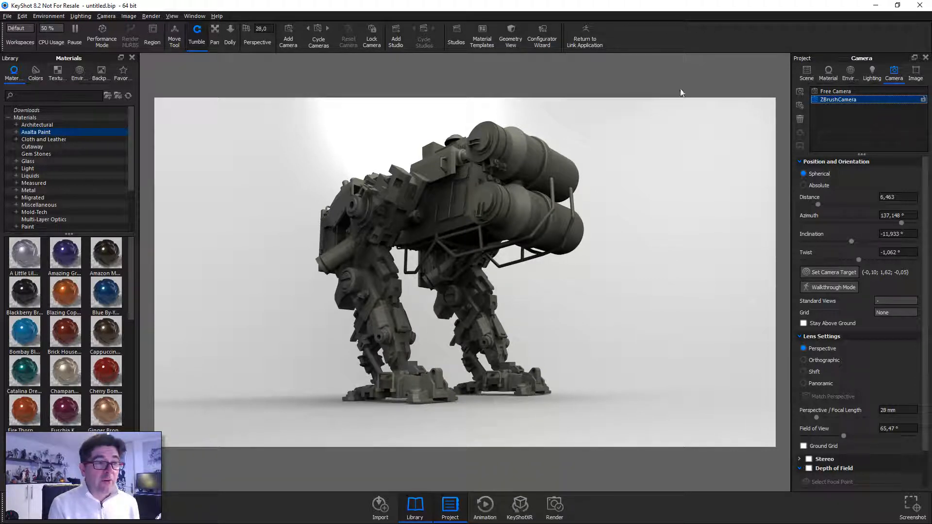
Step: Set the KeyShot image resolution to the 1280 x 720 landscape preset
{"action": "left_click", "coordinate": [128, 16]}
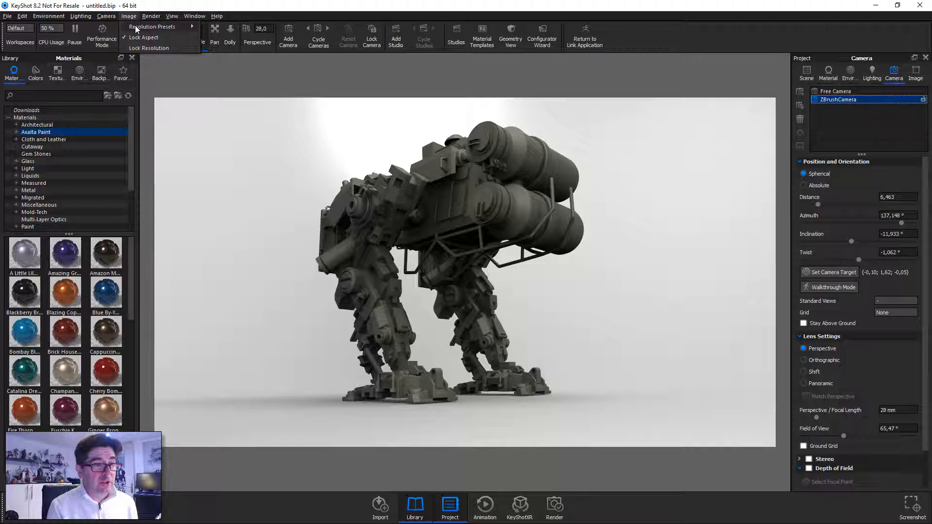
{"action": "mouse_move", "coordinate": [146, 27]}
{"action": "mouse_move", "coordinate": [226, 27]}
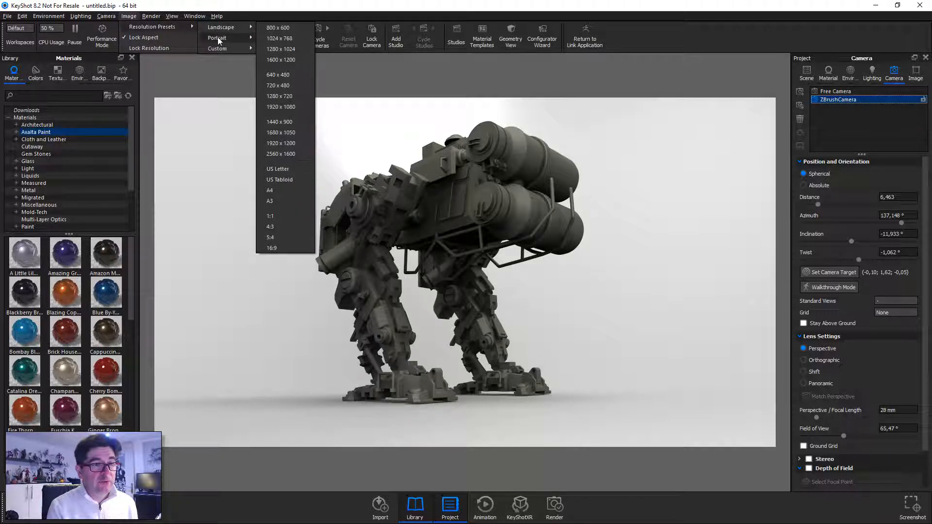
{"action": "left_click", "coordinate": [279, 96]}
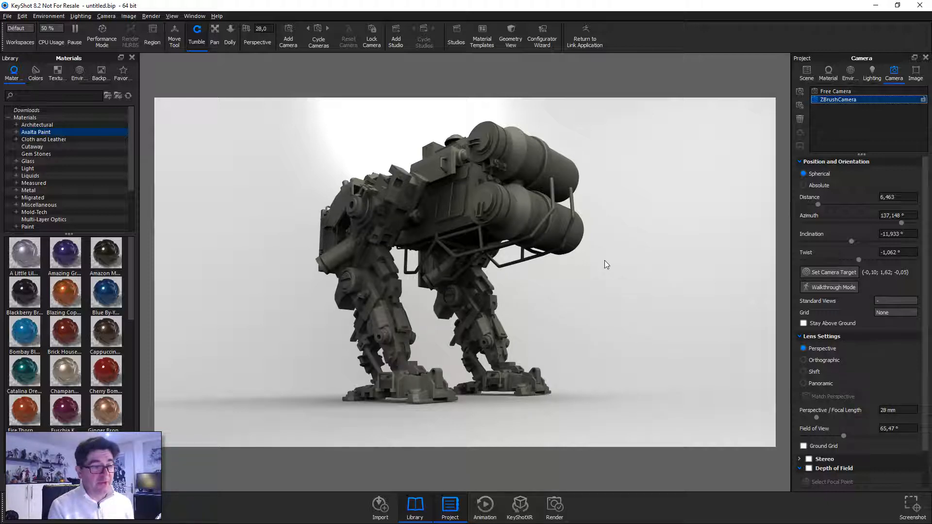
Step: Apply the yellow Solar Eclipse Axalta paint to the mech's legs, tanks and outer armour parts
{"action": "scroll", "coordinate": [66, 335], "scroll_direction": "down", "scroll_amount": 10}
{"action": "left_click_drag", "start_coordinate": [65, 371], "coordinate": [354, 368]}
{"action": "left_click_drag", "start_coordinate": [71, 375], "coordinate": [417, 167]}
{"action": "left_click_drag", "start_coordinate": [55, 384], "coordinate": [417, 223]}
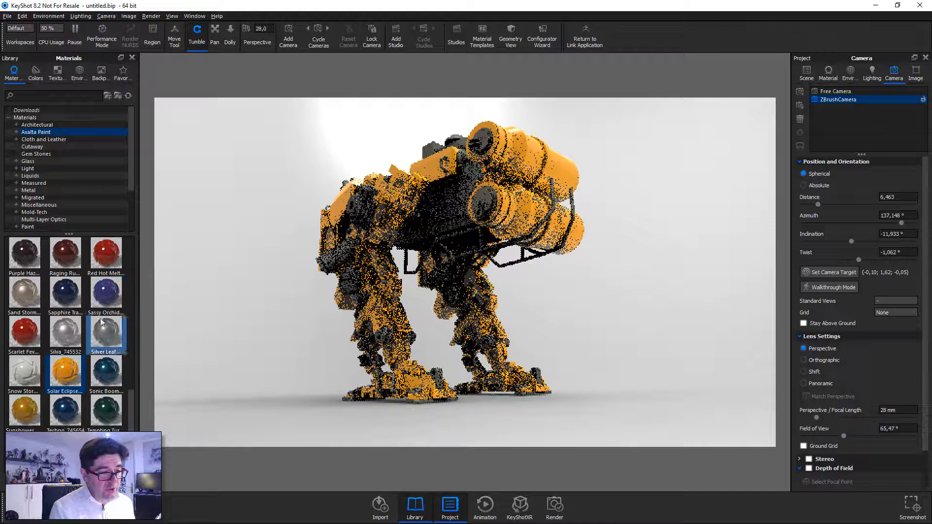
Step: Apply the red Scarlet Fever paint to the mech's body and tank caps, and save a screenshot of the view
{"action": "left_click_drag", "start_coordinate": [23, 334], "coordinate": [444, 224]}
{"action": "left_click_drag", "start_coordinate": [24, 334], "coordinate": [432, 151]}
{"action": "left_click_drag", "start_coordinate": [22, 337], "coordinate": [482, 204]}
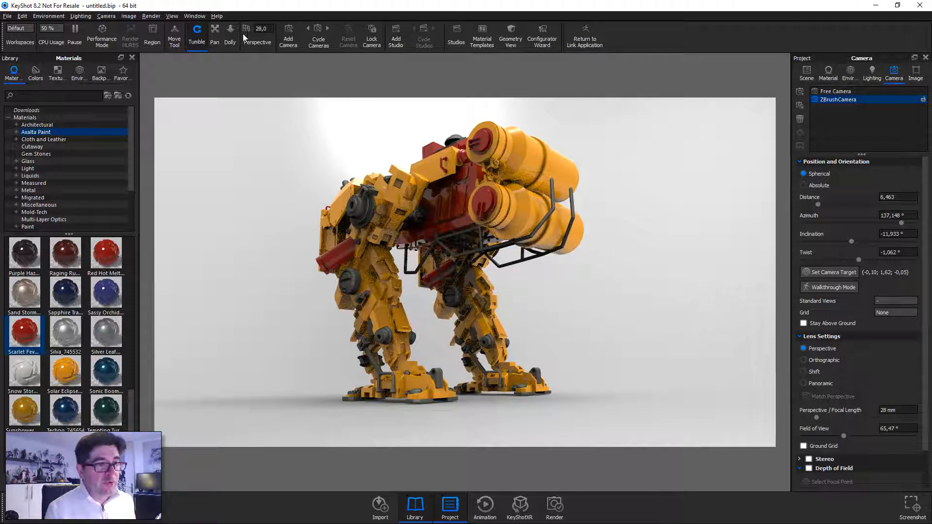
{"action": "left_click", "coordinate": [173, 16]}
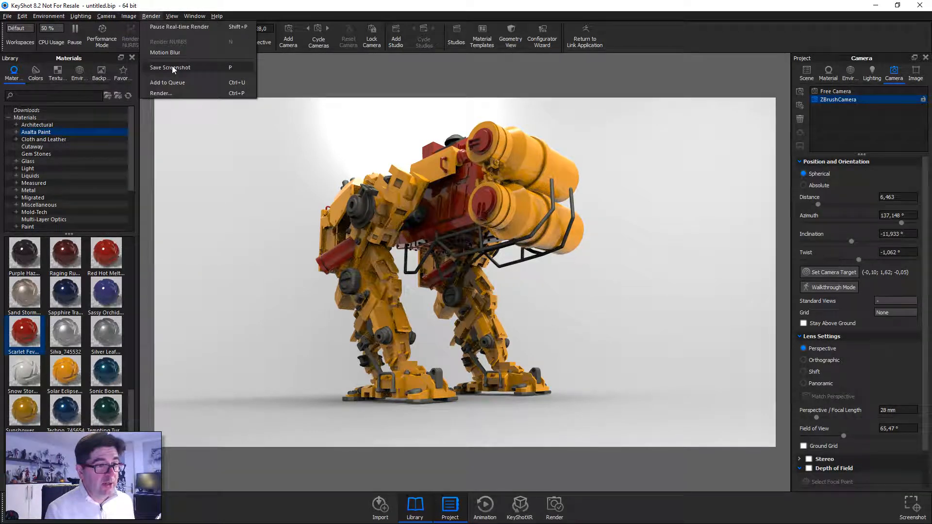
{"action": "left_click", "coordinate": [172, 67]}
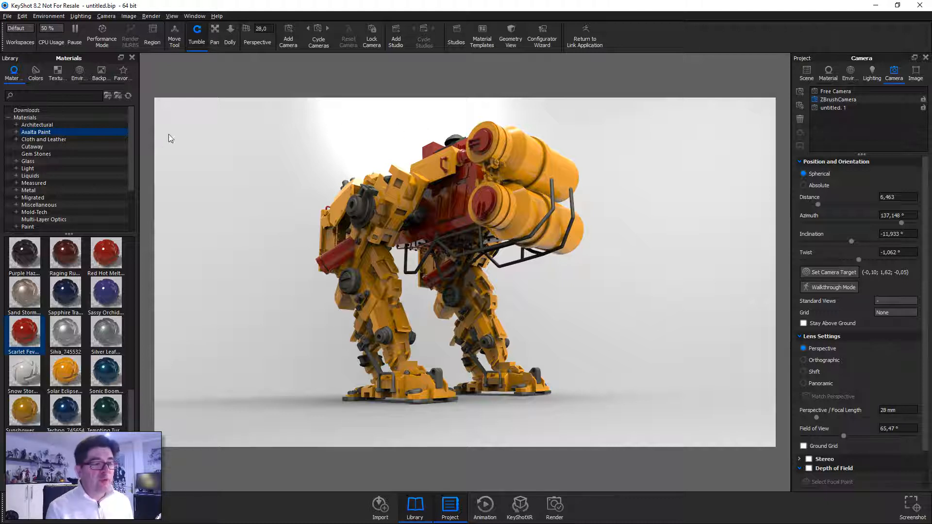
Step: Light the scene with the pixologic_roof_4 environment from the ZBrush environments folder
{"action": "left_click", "coordinate": [80, 72]}
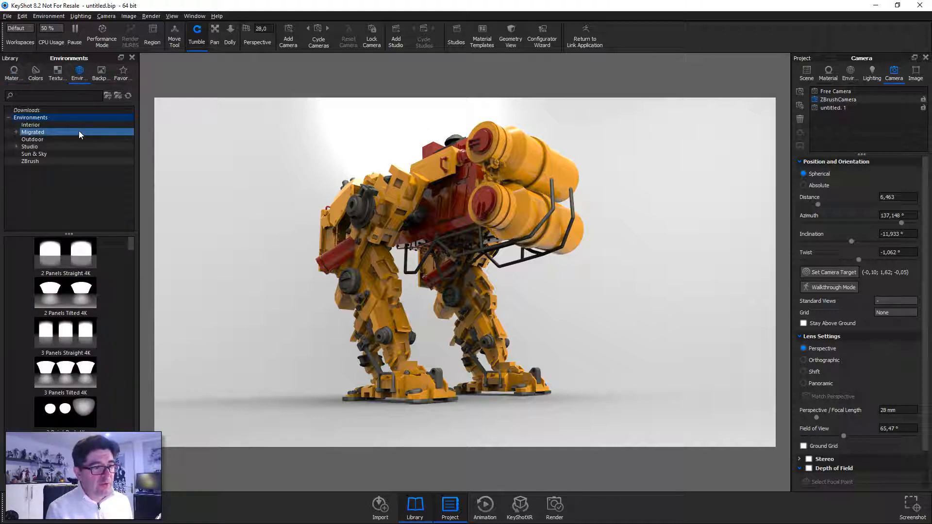
{"action": "left_click", "coordinate": [31, 161]}
{"action": "scroll", "coordinate": [66, 335], "scroll_direction": "down", "scroll_amount": 10}
{"action": "left_click_drag", "start_coordinate": [66, 369], "coordinate": [243, 343]}
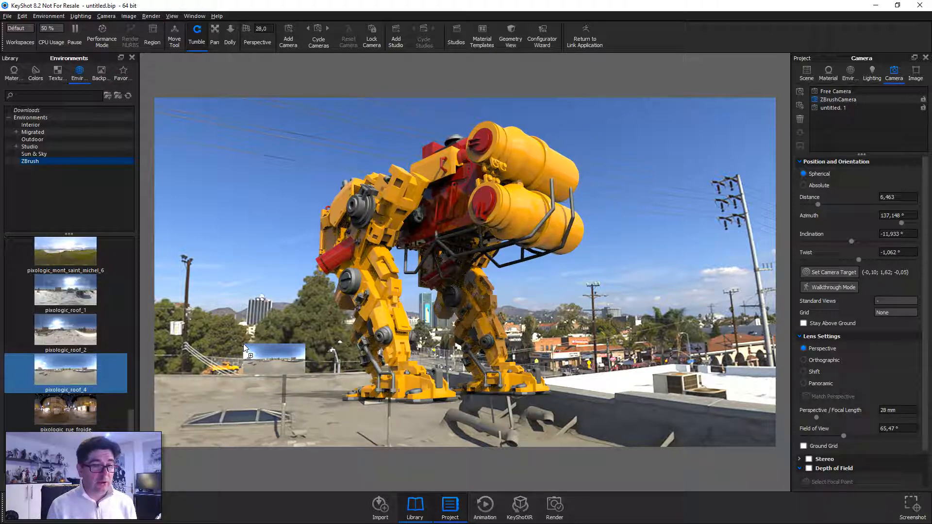
{"action": "left_click_drag", "start_coordinate": [243, 344], "coordinate": [243, 344]}
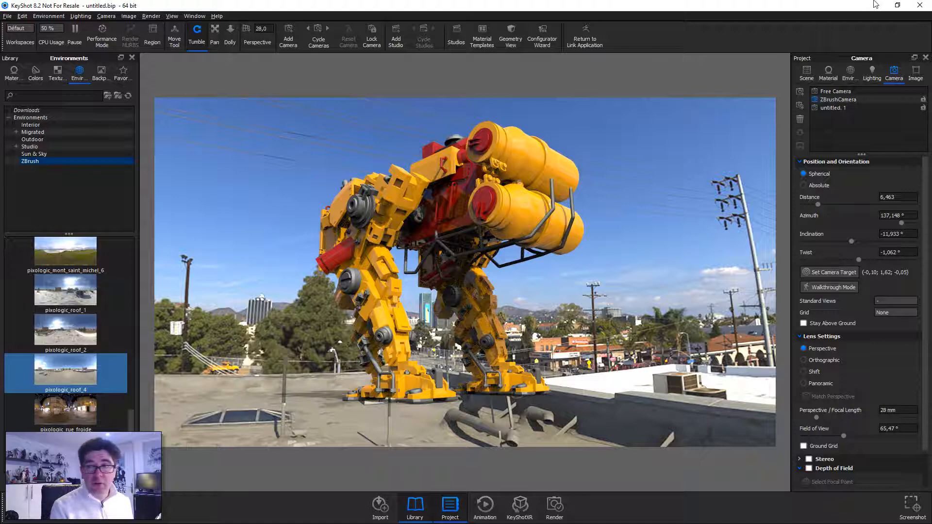
Step: Leave KeyShot for ZBrush and turn off KeyShot as the external renderer
{"action": "left_click", "coordinate": [919, 6]}
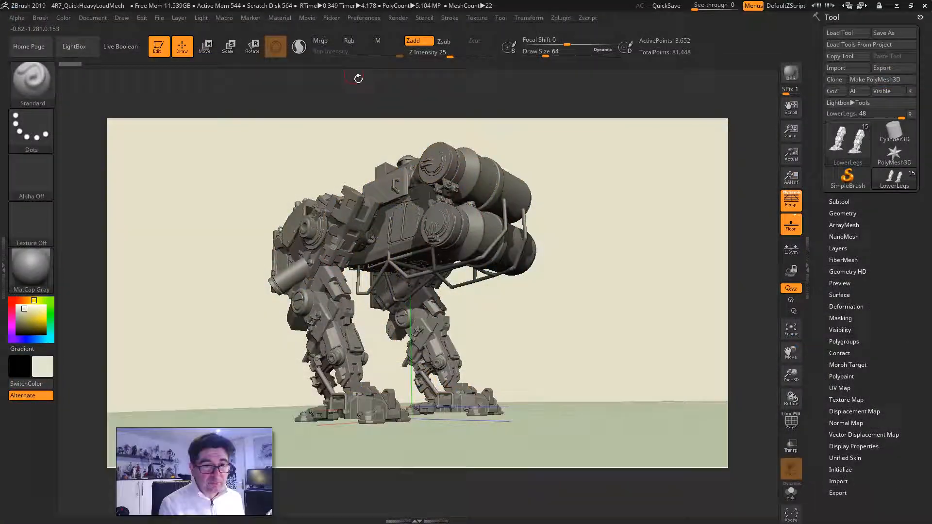
{"action": "left_click", "coordinate": [365, 17]}
{"action": "left_click", "coordinate": [401, 18]}
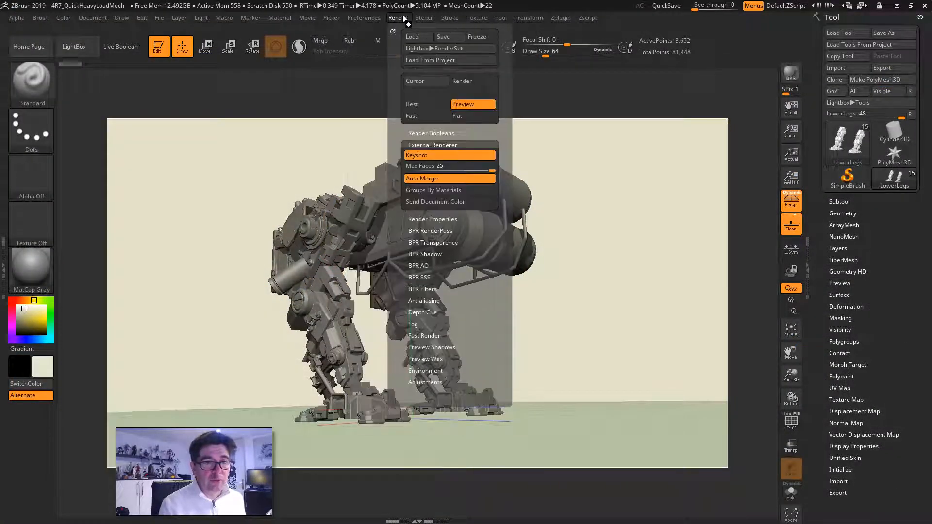
{"action": "left_click", "coordinate": [418, 156]}
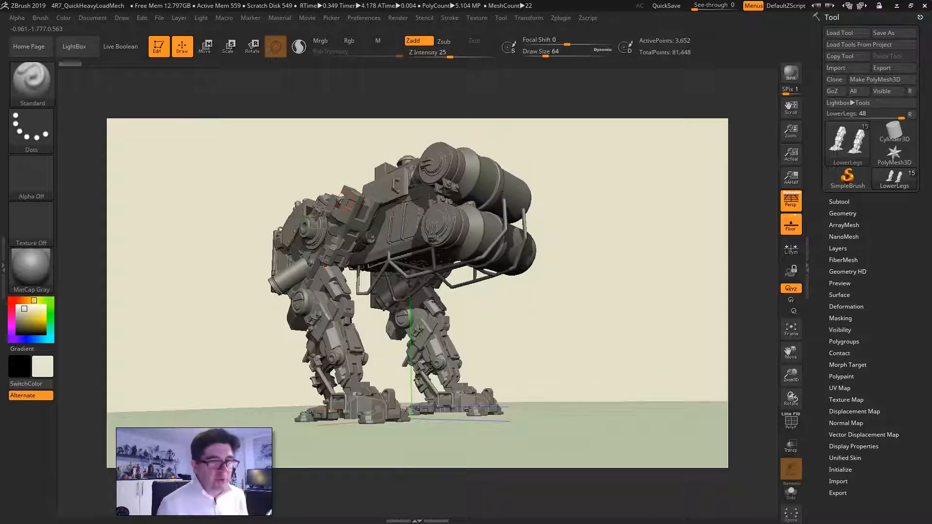
Step: Dock the ZPlugin palette and show the FBX ExportImport options, with all SubTools set for export
{"action": "left_click", "coordinate": [566, 18]}
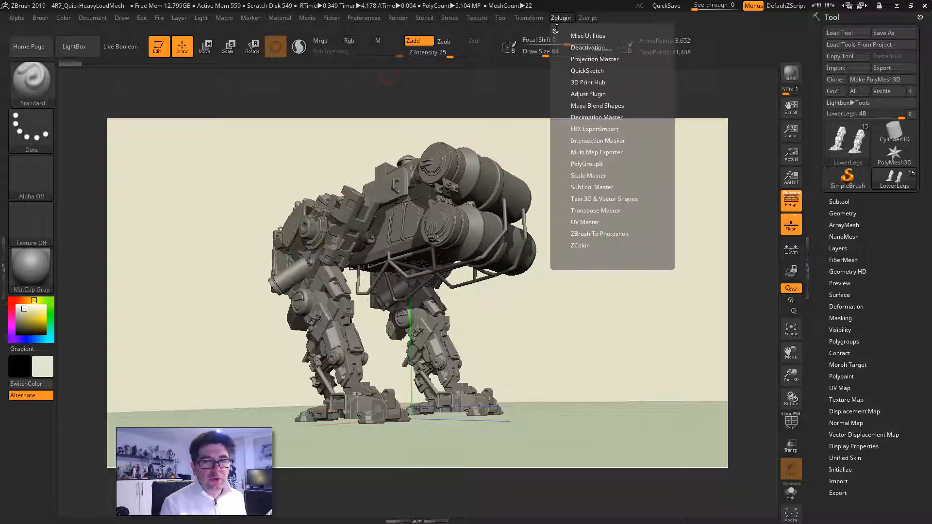
{"action": "left_click", "coordinate": [555, 32]}
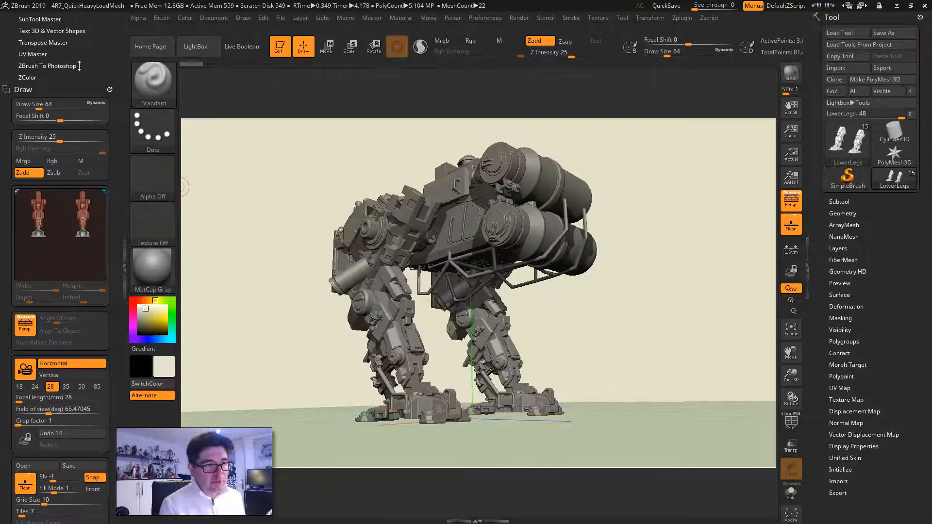
{"action": "left_click_drag", "start_coordinate": [80, 61], "coordinate": [102, 208]}
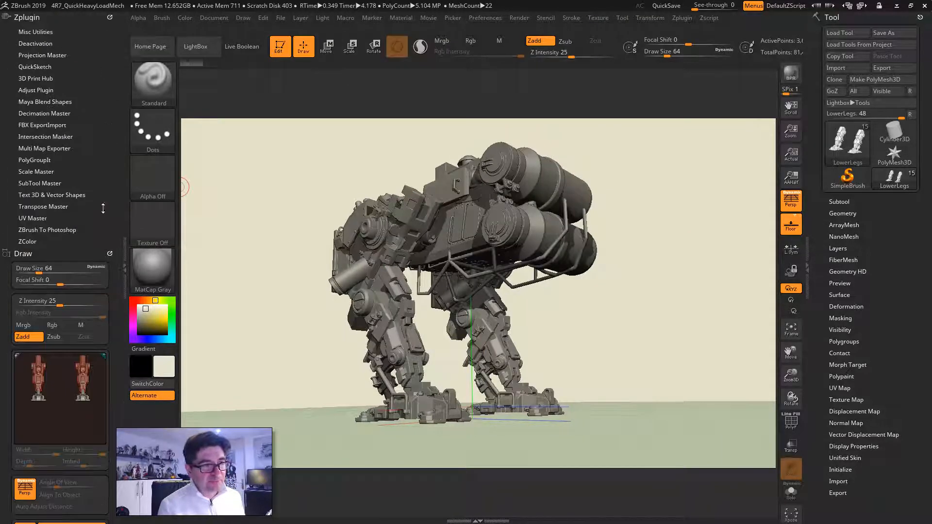
{"action": "left_click", "coordinate": [39, 125]}
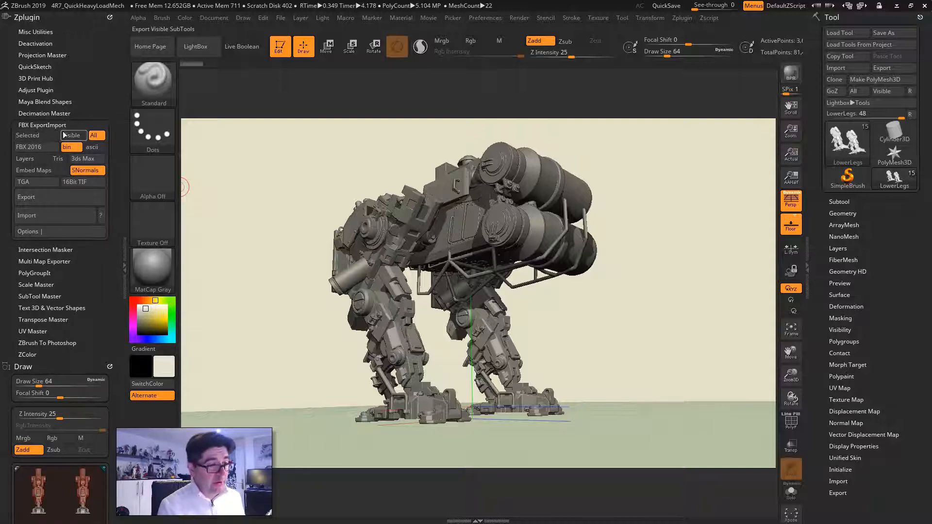
{"action": "left_click", "coordinate": [44, 136]}
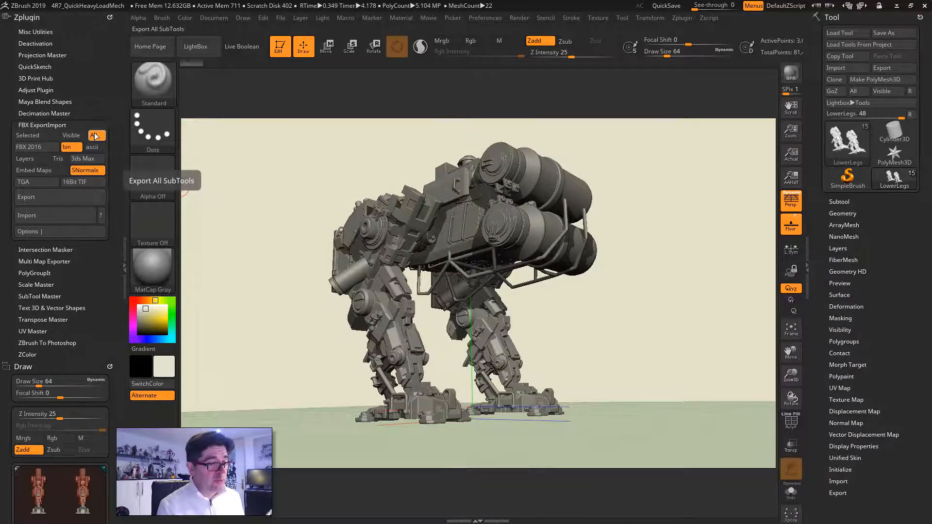
{"action": "left_click", "coordinate": [42, 231]}
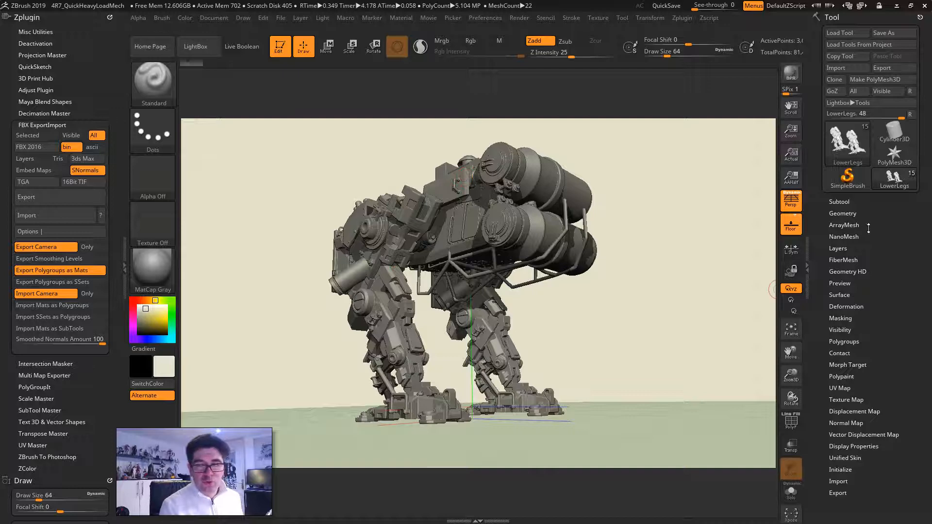
Step: Toggle the lower legs' ArrayMesh off and on to show its effect, and convert the array to real mesh
{"action": "left_click", "coordinate": [844, 214]}
{"action": "left_click_drag", "start_coordinate": [877, 201], "coordinate": [876, 62]}
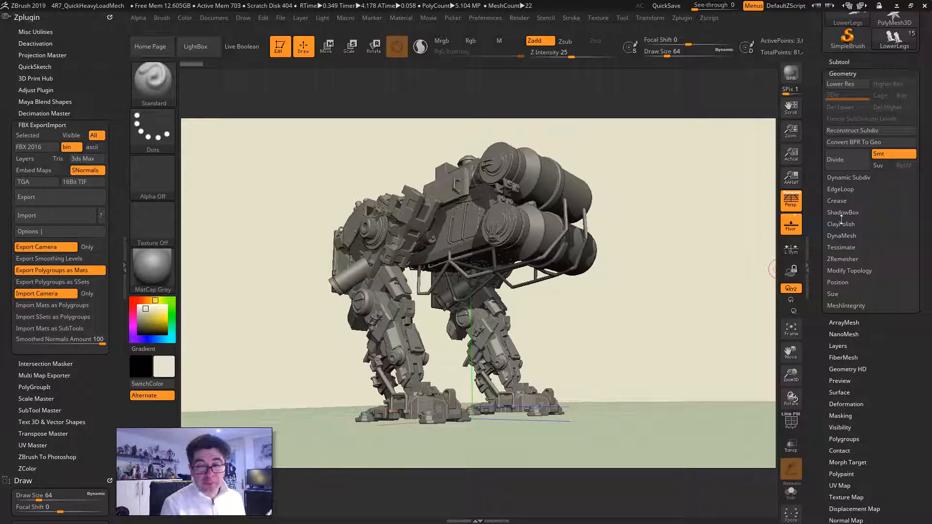
{"action": "left_click", "coordinate": [839, 323]}
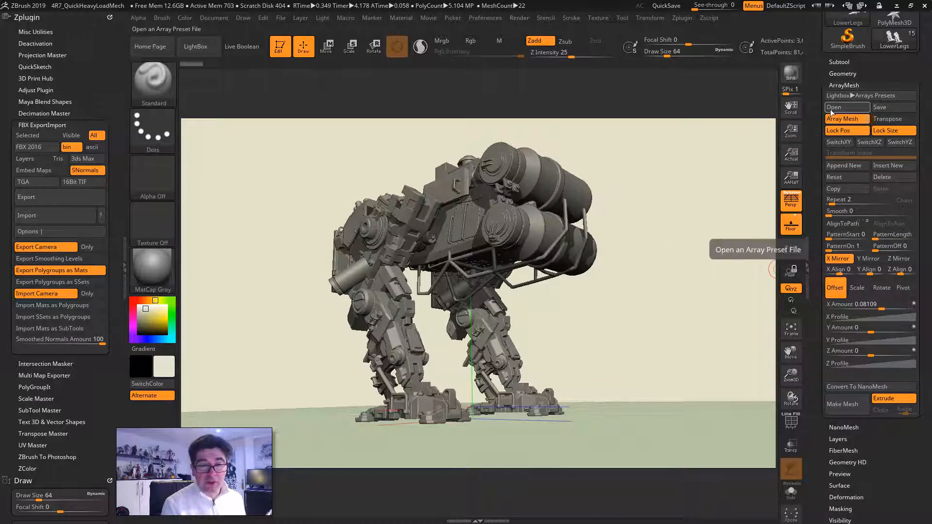
{"action": "left_click", "coordinate": [842, 119]}
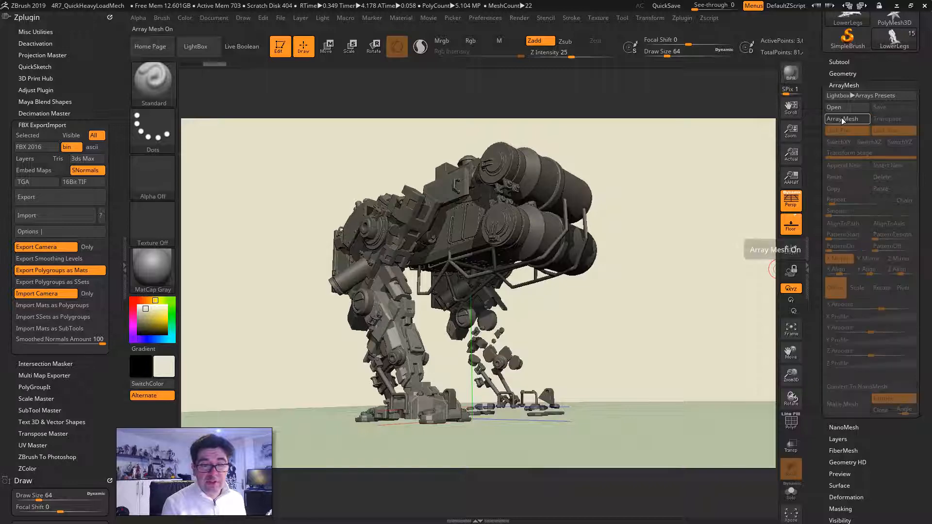
{"action": "left_click", "coordinate": [842, 119]}
{"action": "left_click", "coordinate": [842, 120]}
{"action": "left_click", "coordinate": [842, 120]}
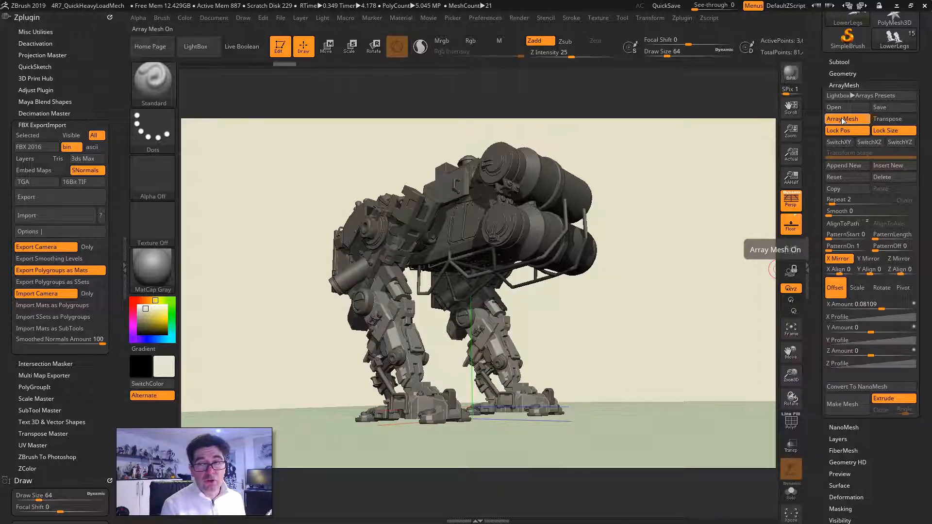
{"action": "left_click", "coordinate": [842, 120]}
{"action": "left_click", "coordinate": [841, 119]}
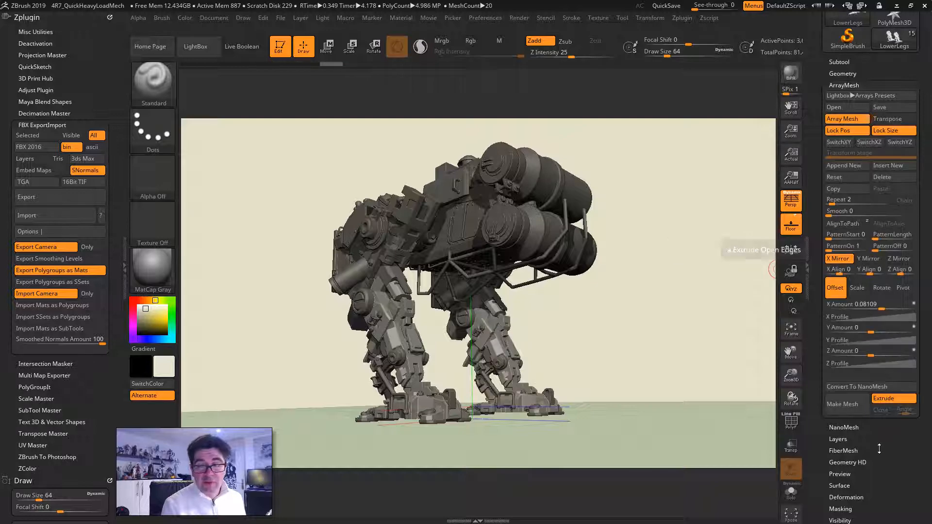
{"action": "left_click", "coordinate": [846, 407]}
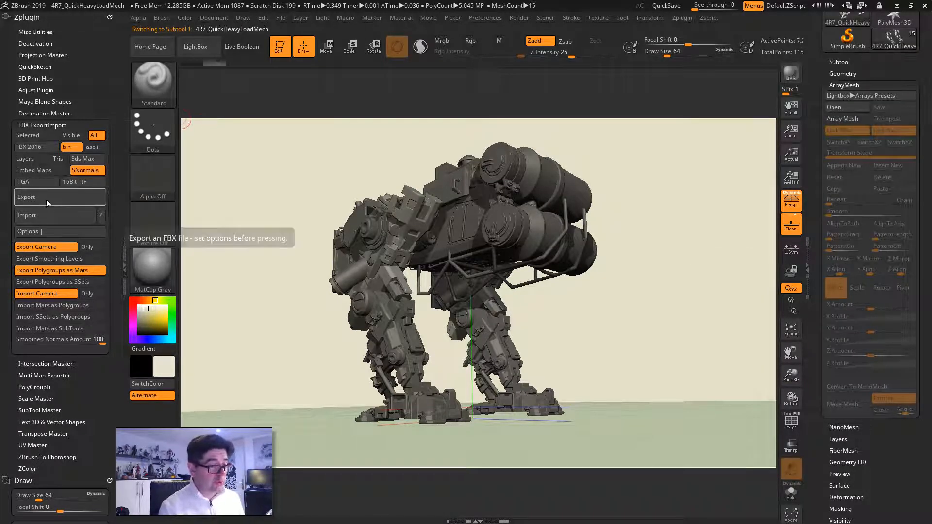
Step: Turn off smoothed normals and export the mech with its camera as 4R7_QuickHeavyLoadMech.fbx
{"action": "left_click", "coordinate": [79, 170]}
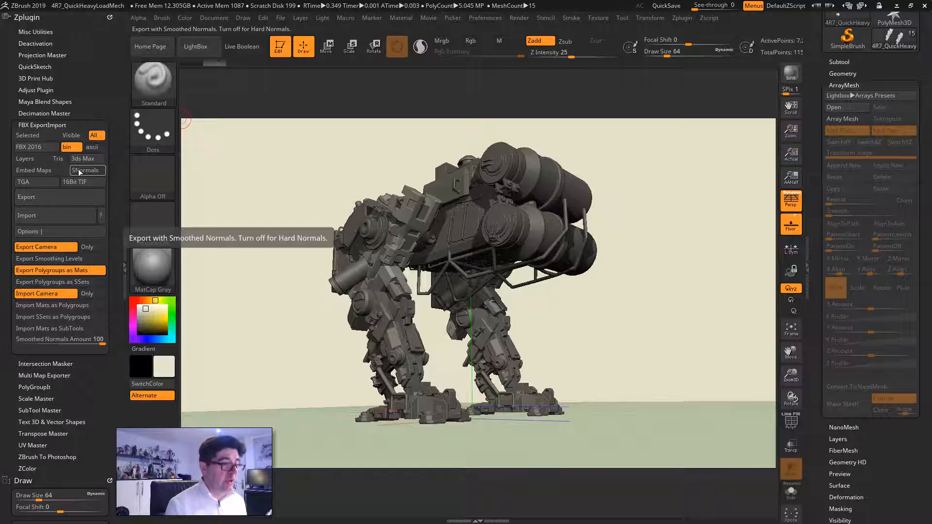
{"action": "left_click", "coordinate": [53, 196]}
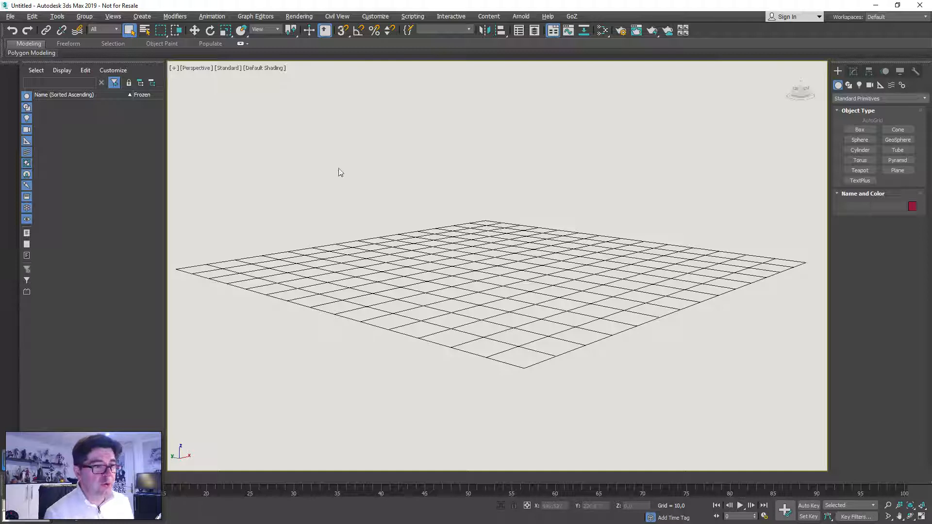
Step: Import 4R7_QuickHeavyLoadMech.fbx into 3ds Max 2019 with cameras included
{"action": "left_click", "coordinate": [9, 16]}
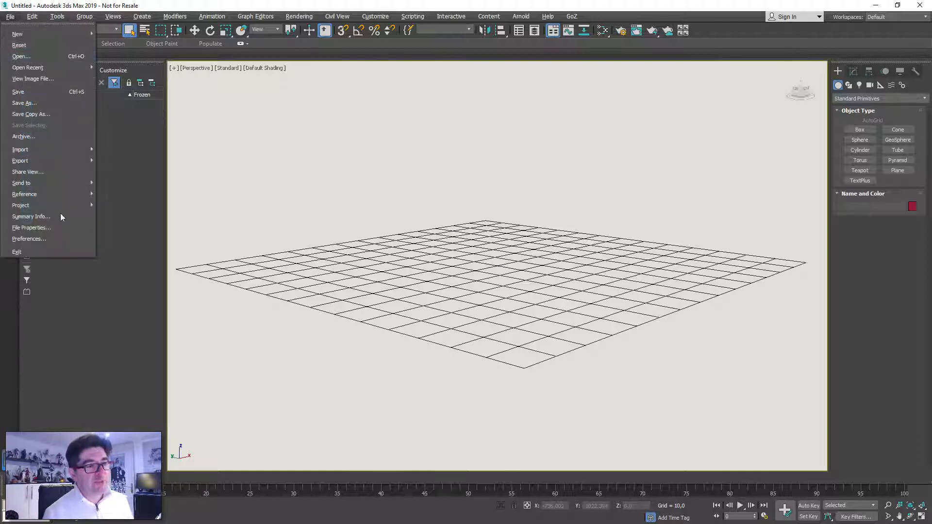
{"action": "mouse_move", "coordinate": [49, 150]}
{"action": "left_click", "coordinate": [121, 152]}
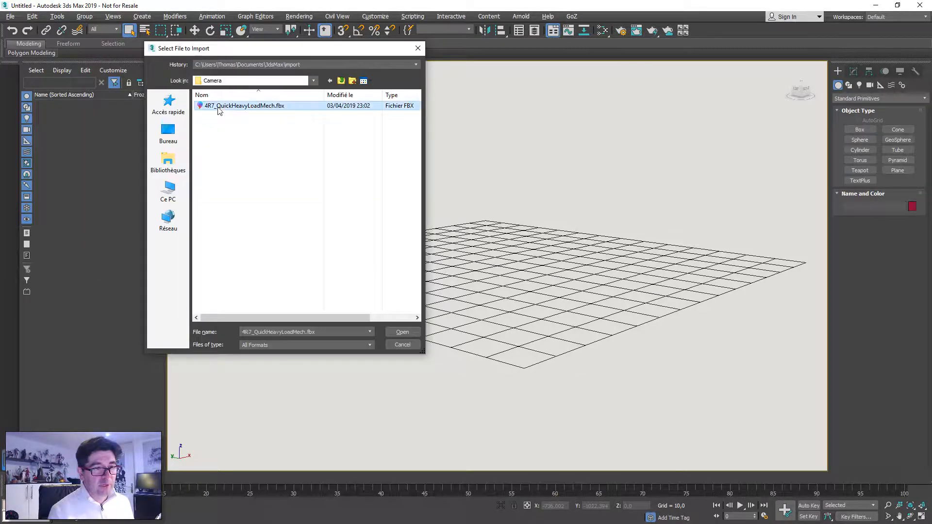
{"action": "left_click", "coordinate": [402, 332]}
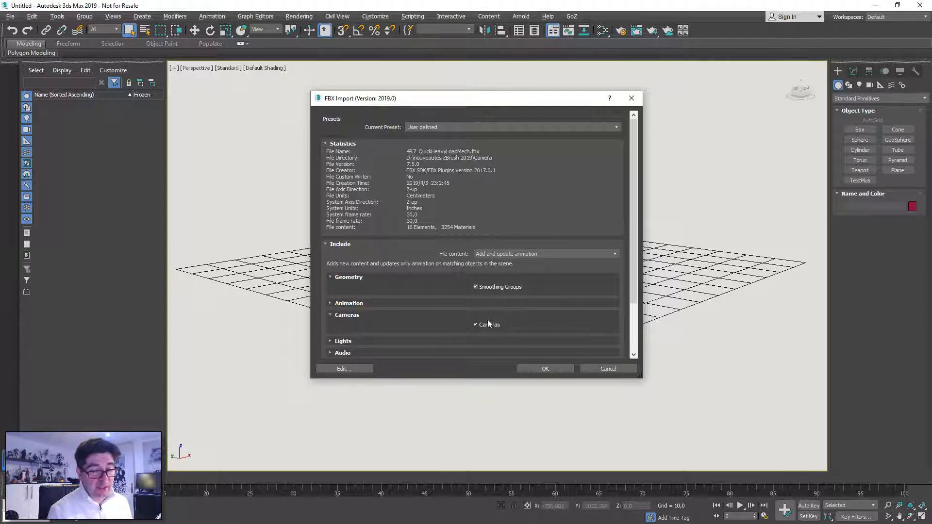
{"action": "left_click", "coordinate": [546, 369]}
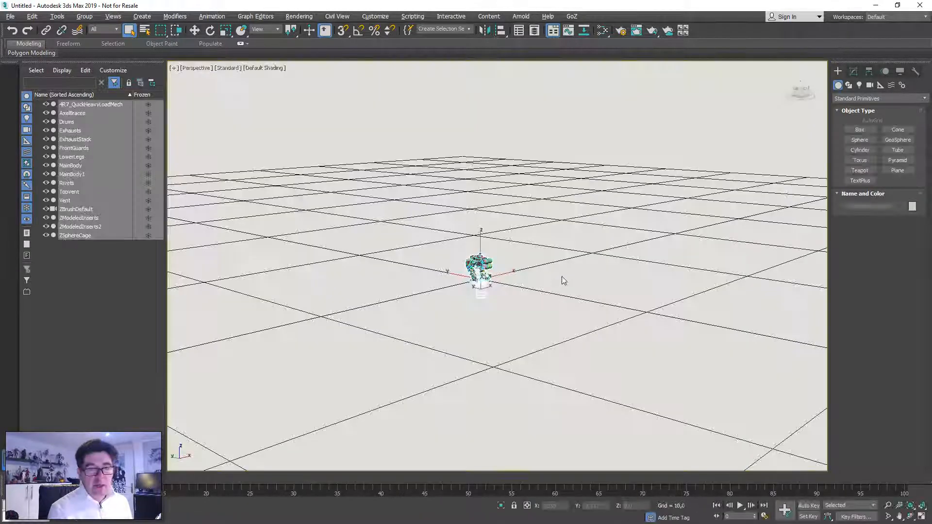
Step: Inspect the imported mech and its camera in the scene, and switch the viewport to the ZBrushDefault camera
{"action": "middle_click_drag", "start_coordinate": [453, 281], "coordinate": [508, 280]}
{"action": "scroll", "coordinate": [507, 281], "scroll_direction": "up", "scroll_amount": 6}
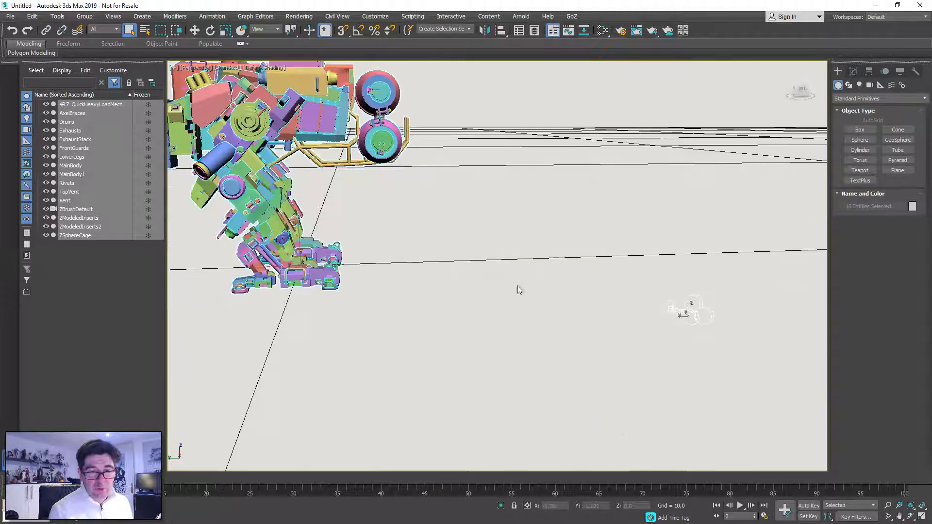
{"action": "scroll", "coordinate": [520, 290], "scroll_direction": "down", "scroll_amount": 4}
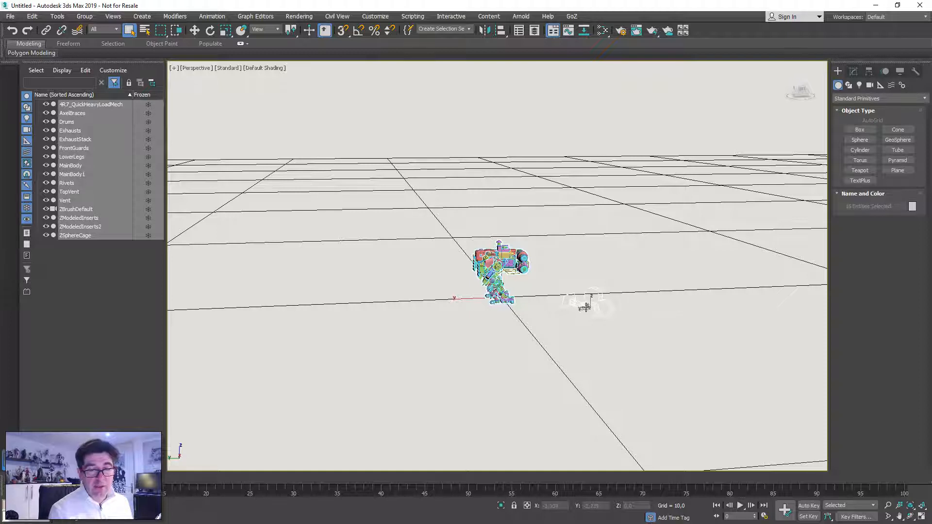
{"action": "key", "text": "c"}
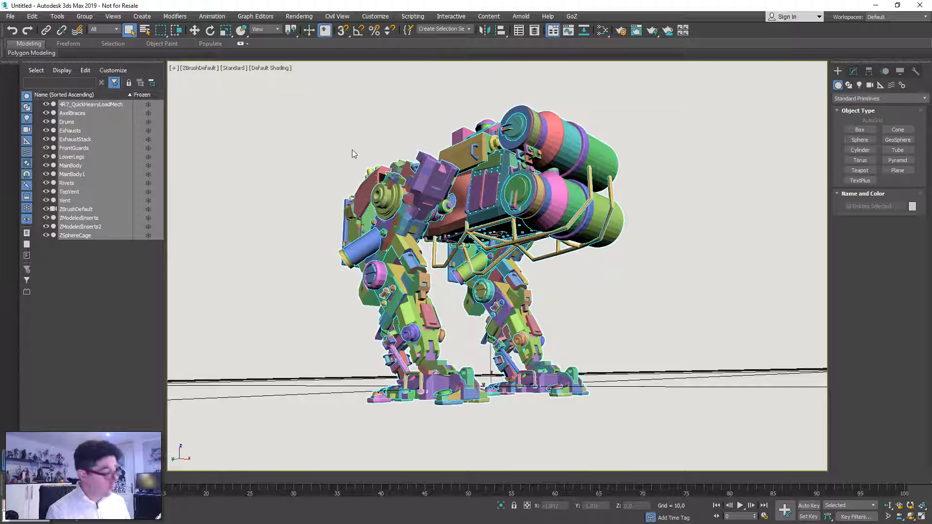
Step: Check the render output settings and display the lens parameters of the ZBrushDefault camera
{"action": "key", "text": "F10"}
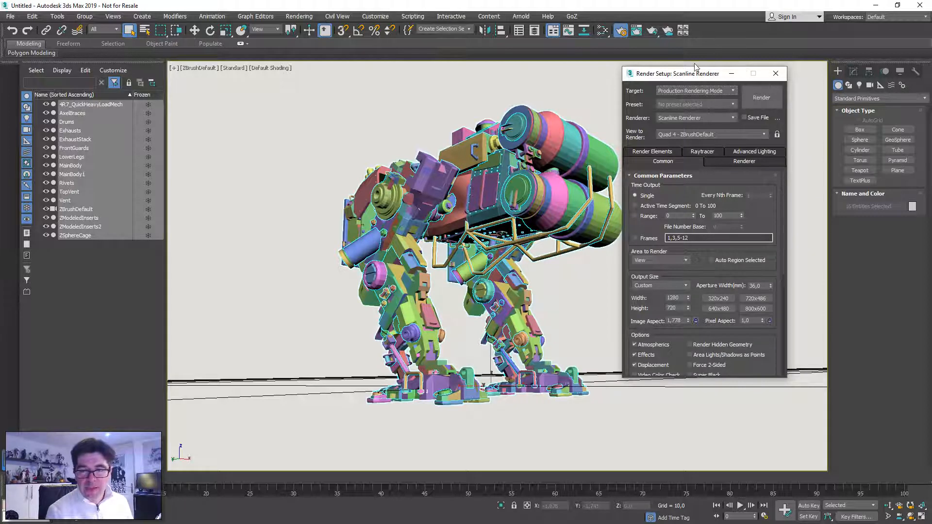
{"action": "left_click", "coordinate": [776, 74]}
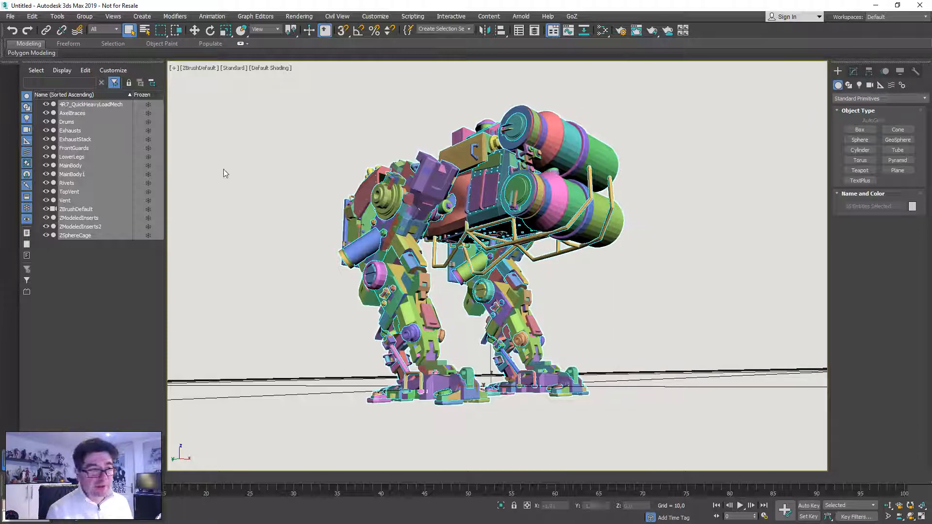
{"action": "left_click", "coordinate": [74, 209]}
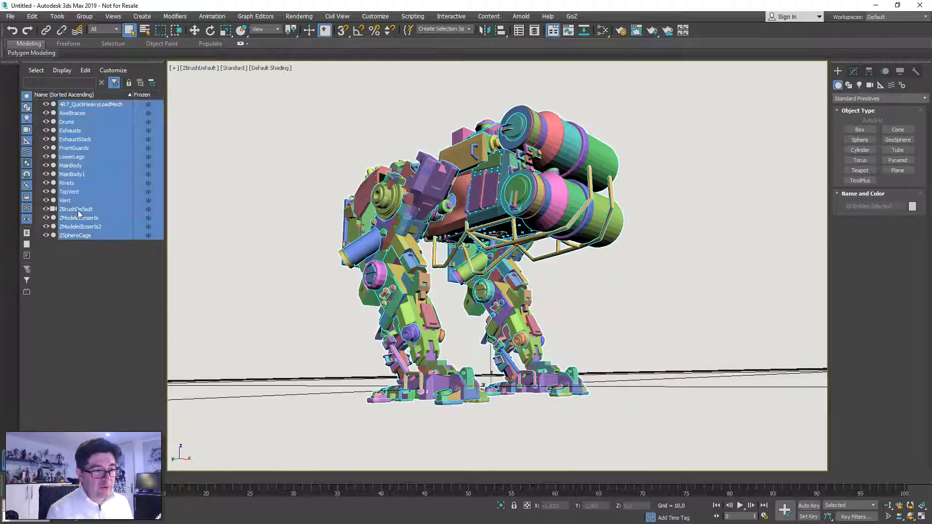
{"action": "left_click", "coordinate": [79, 275]}
{"action": "left_click", "coordinate": [76, 209]}
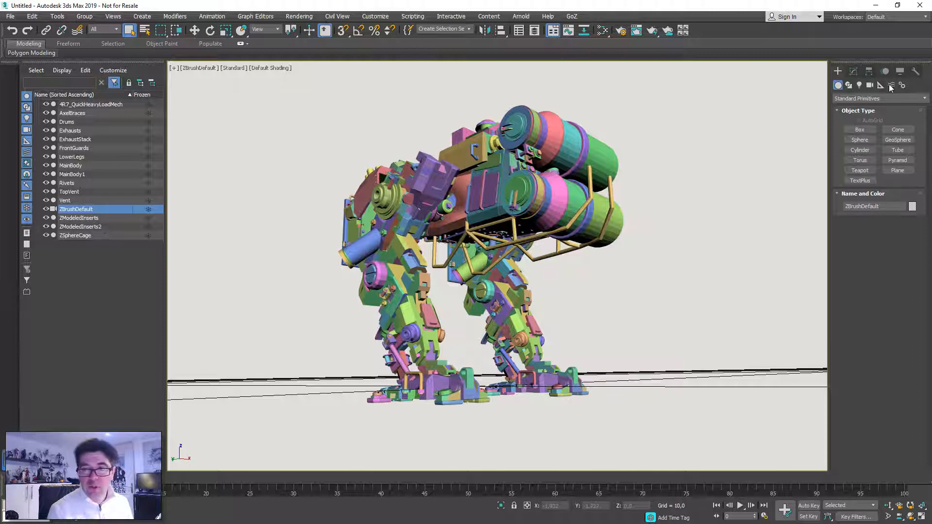
{"action": "left_click", "coordinate": [852, 72]}
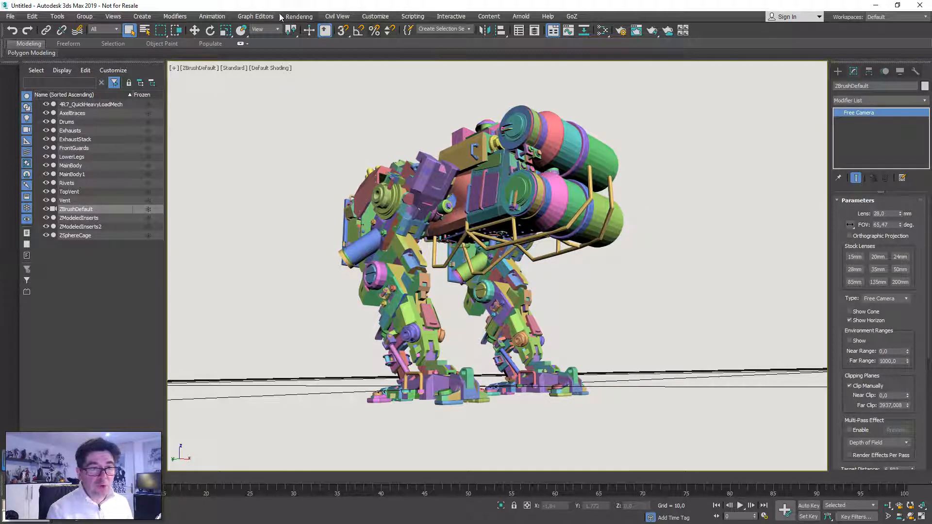
Step: Render a test frame of the mech from the ZBrushDefault camera and close the result
{"action": "left_click", "coordinate": [298, 17]}
{"action": "left_click", "coordinate": [299, 34]}
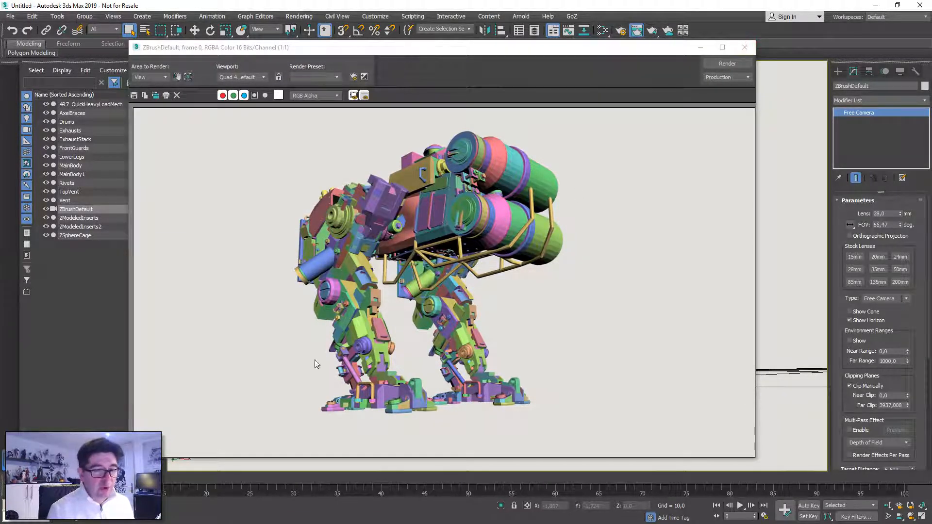
{"action": "left_click", "coordinate": [744, 47]}
Step: Switch the renderer from Scanline to Arnold and try to render the ZBrushDefault view
{"action": "left_click", "coordinate": [374, 18]}
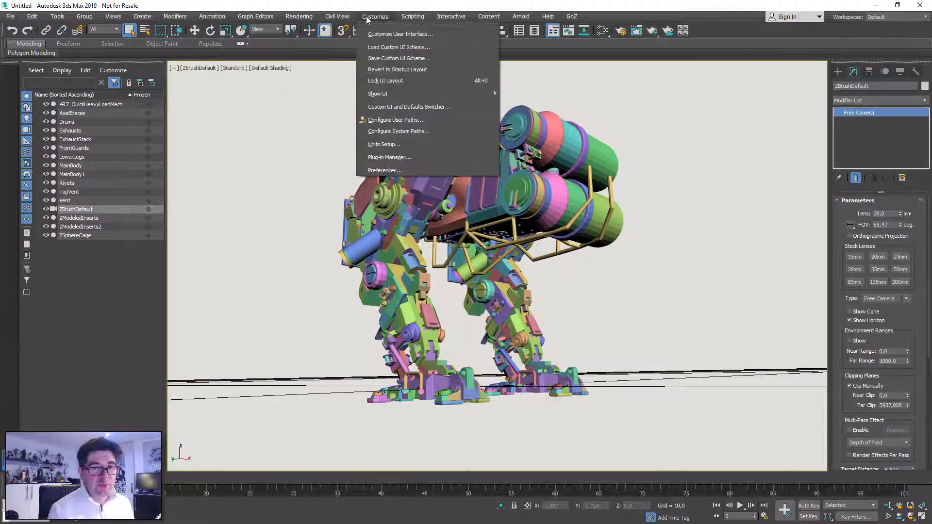
{"action": "mouse_move", "coordinate": [299, 17]}
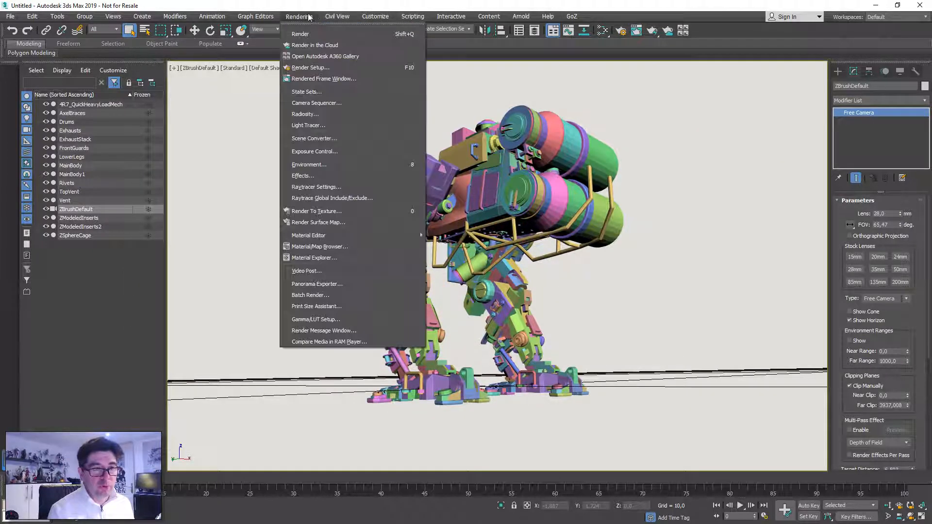
{"action": "left_click", "coordinate": [320, 69]}
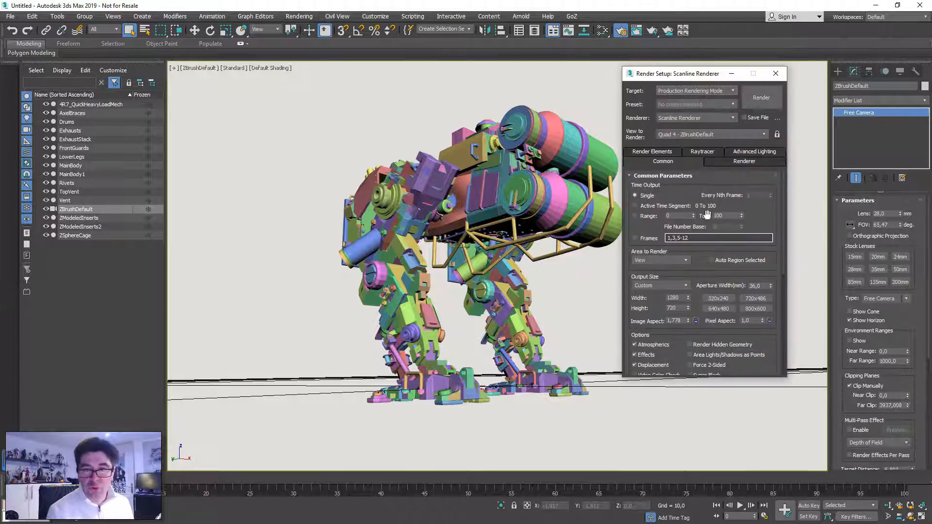
{"action": "left_click", "coordinate": [676, 90]}
{"action": "left_click", "coordinate": [676, 90]}
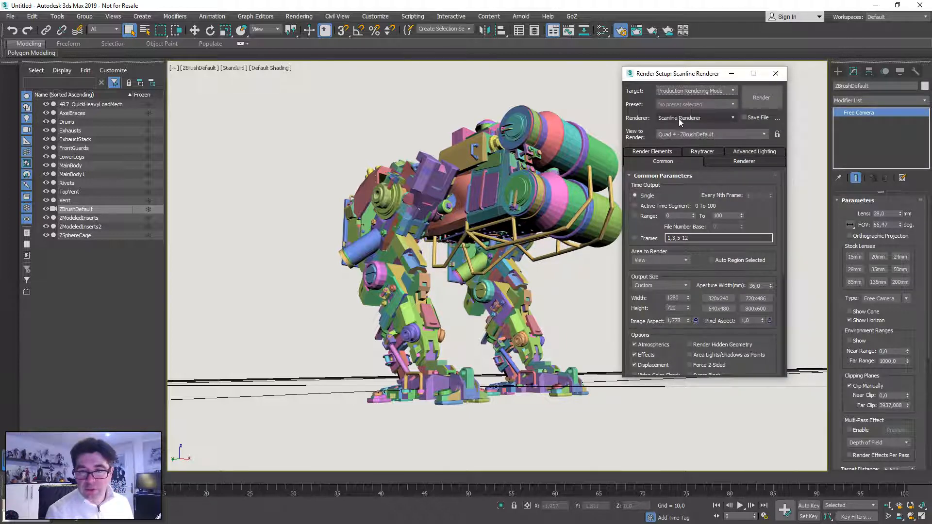
{"action": "left_click", "coordinate": [678, 117]}
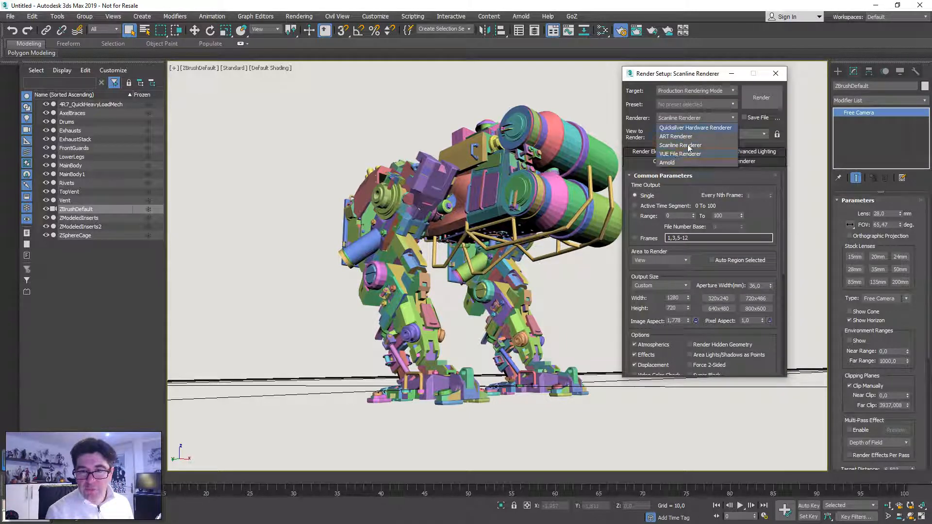
{"action": "left_click", "coordinate": [667, 162]}
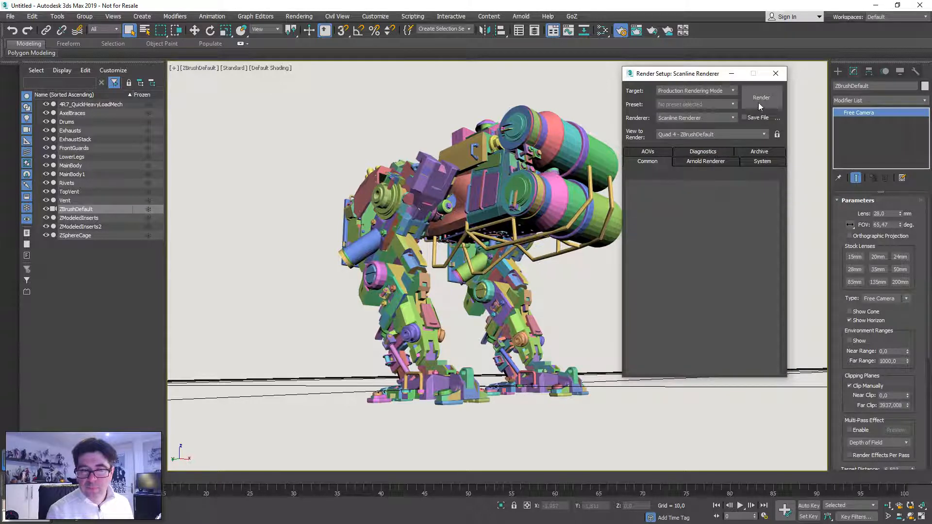
{"action": "key", "text": "shift+q"}
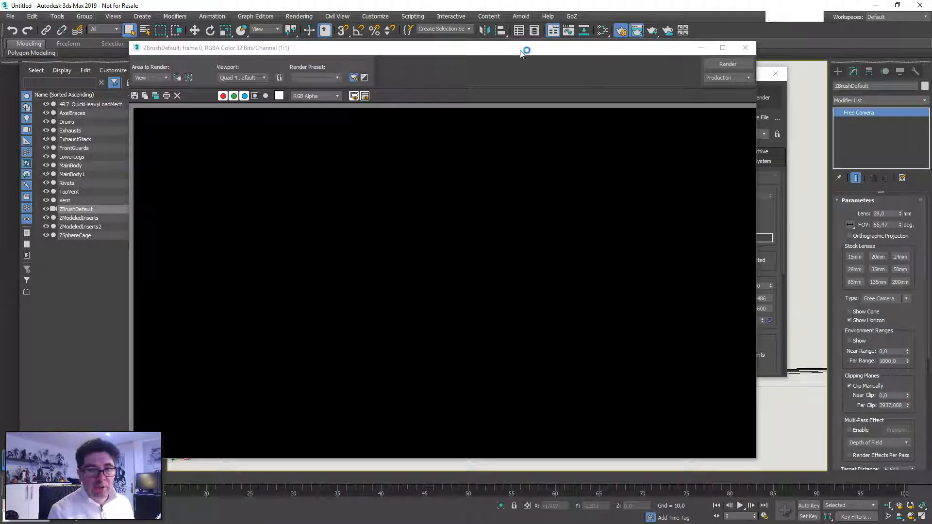
Step: Render the ZBrushDefault view of the mech with the Scanline Renderer
{"action": "key", "text": "alt+Tab"}
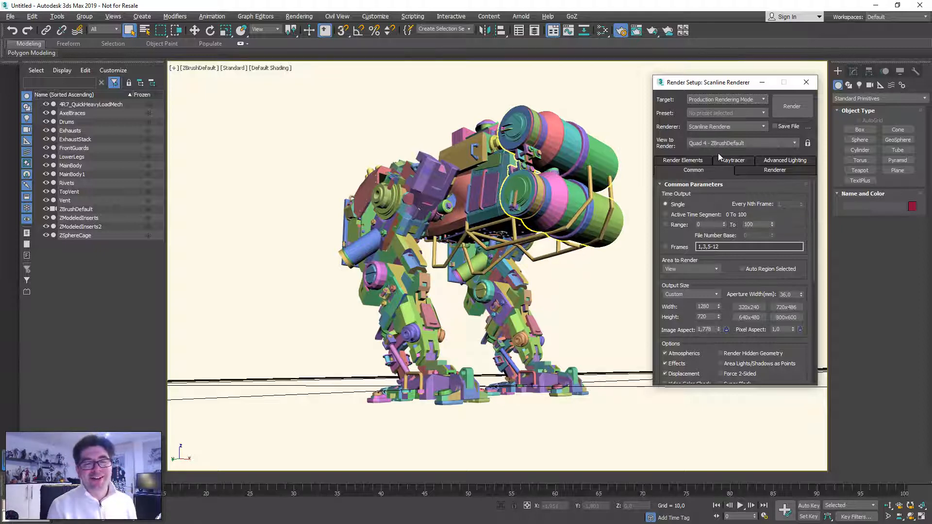
{"action": "left_click", "coordinate": [792, 106]}
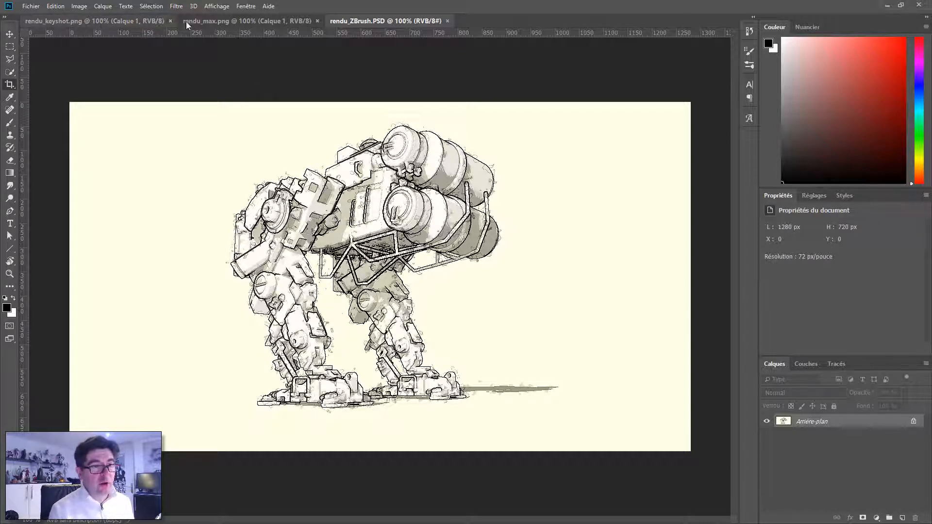
Step: Compare the mech's framing across rendu_max.png, rendu_keyshot.png and rendu_ZBrush.PSD in Photoshop, with rulers shown
{"action": "left_click", "coordinate": [239, 23]}
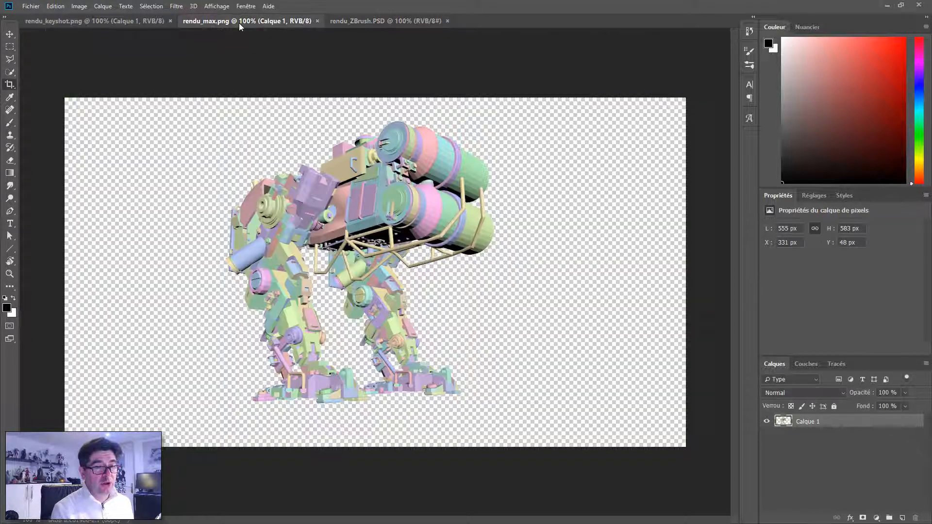
{"action": "key", "text": "ctrl+r"}
{"action": "left_click", "coordinate": [132, 19]}
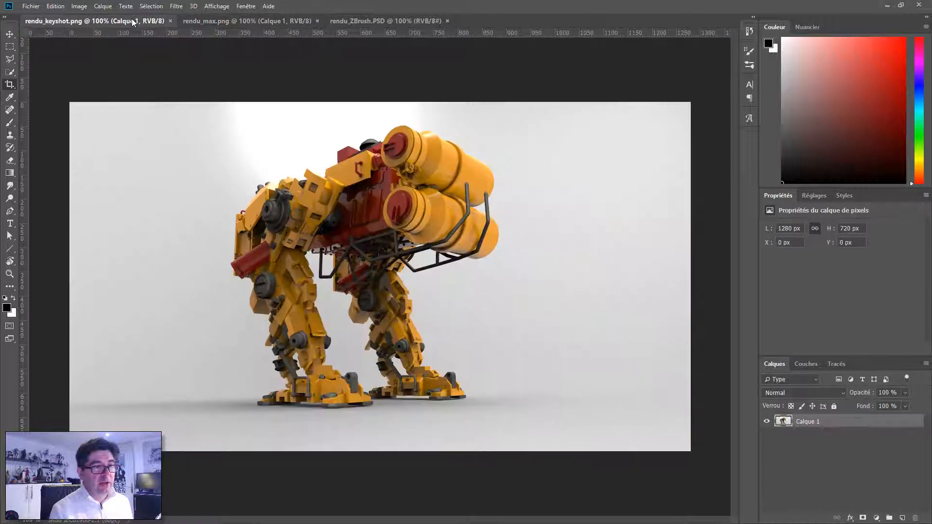
{"action": "left_click", "coordinate": [201, 20]}
{"action": "left_click", "coordinate": [345, 21]}
{"action": "left_click", "coordinate": [265, 21]}
{"action": "left_click", "coordinate": [161, 22]}
{"action": "left_click", "coordinate": [234, 22]}
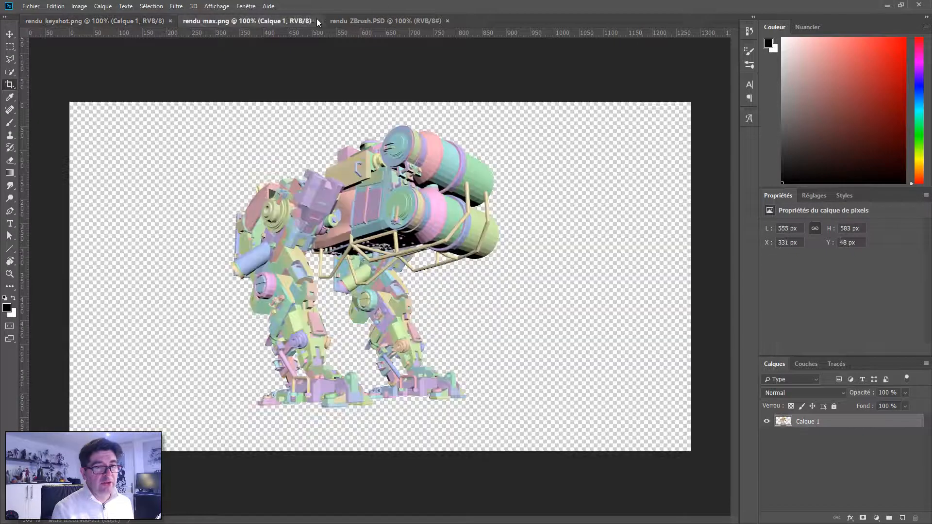
Step: Copy the whole KeyShot render from rendu_keyshot.png into rendu_ZBrush.PSD as a new layer
{"action": "left_click", "coordinate": [129, 22]}
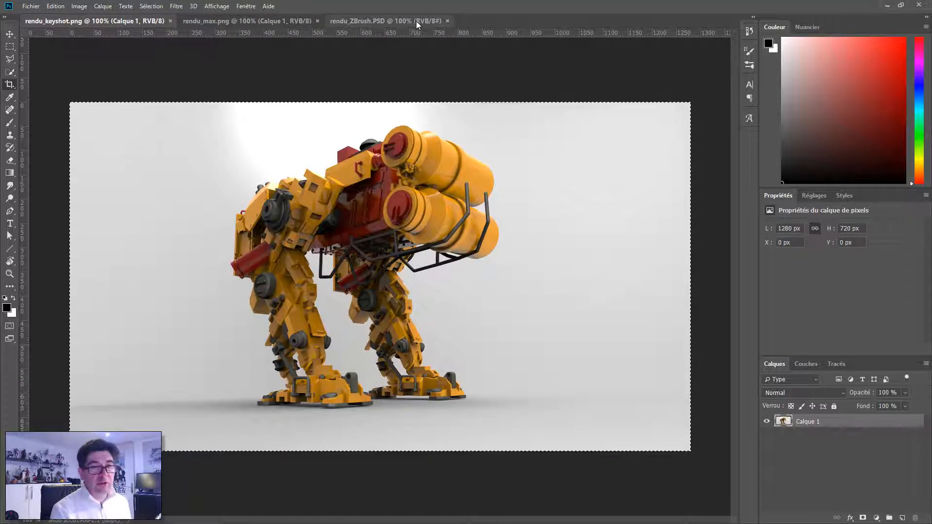
{"action": "left_click", "coordinate": [395, 21]}
{"action": "key", "text": "ctrl+v"}
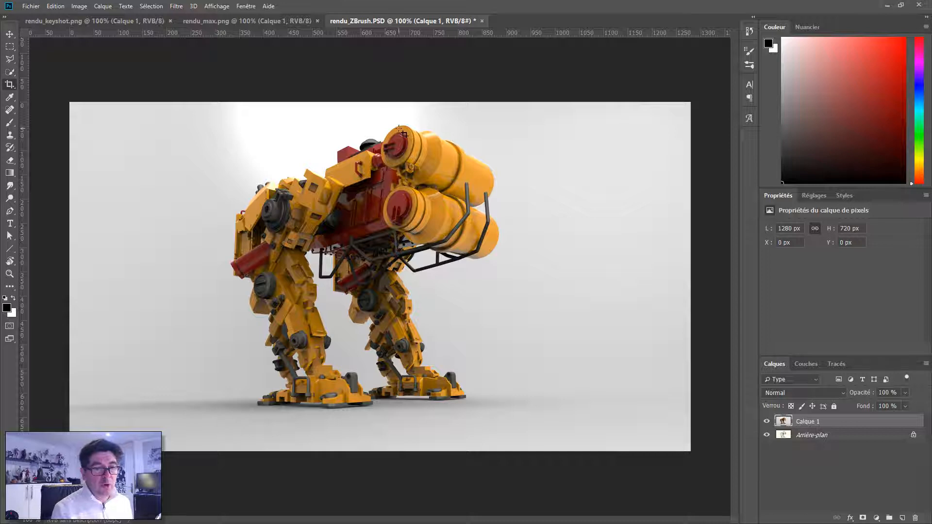
Step: Add a white-filled layer beneath the mech in rendu_max.png and paste the merged image into rendu_ZBrush.PSD as a new layer
{"action": "left_click", "coordinate": [205, 21]}
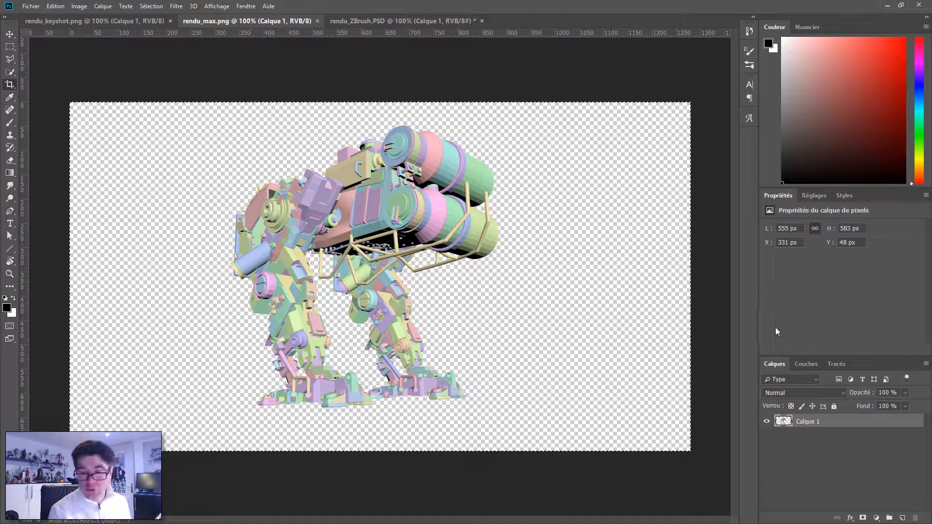
{"action": "left_click", "coordinate": [902, 518]}
{"action": "left_click_drag", "start_coordinate": [846, 422], "coordinate": [861, 440]}
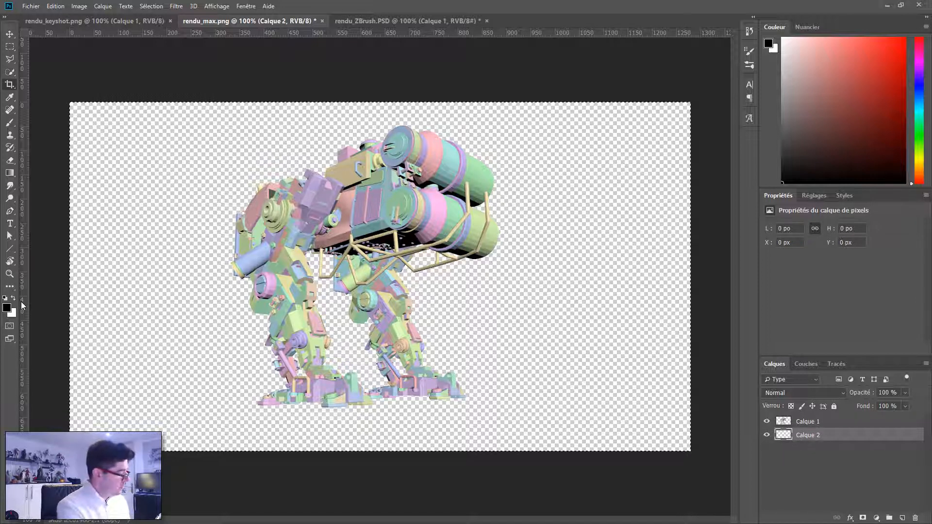
{"action": "key", "text": "alt+BackSpace"}
{"action": "key", "text": "ctrl+BackSpace"}
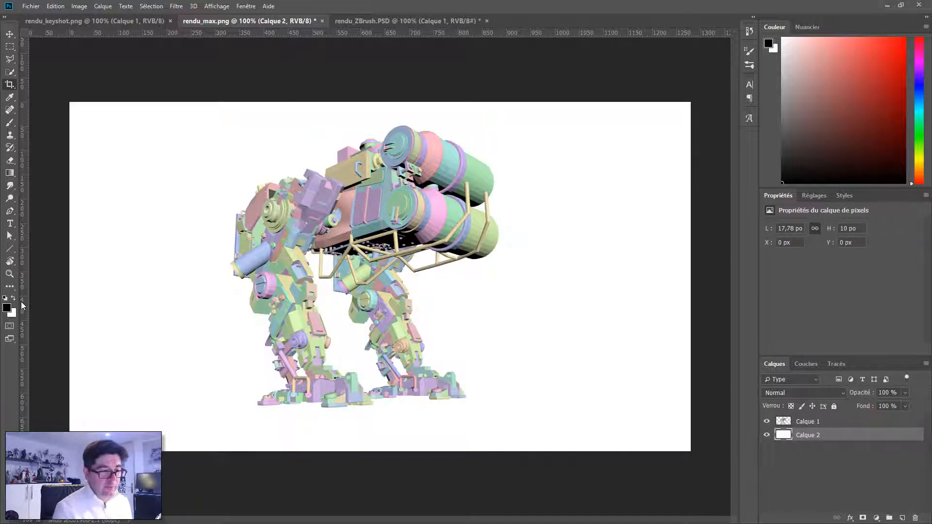
{"action": "left_click", "coordinate": [408, 21]}
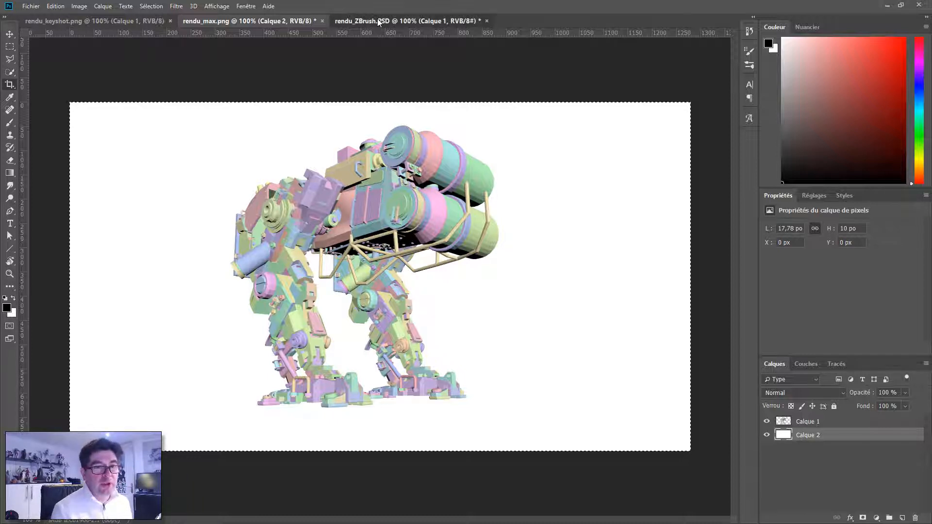
{"action": "key", "text": "ctrl+v"}
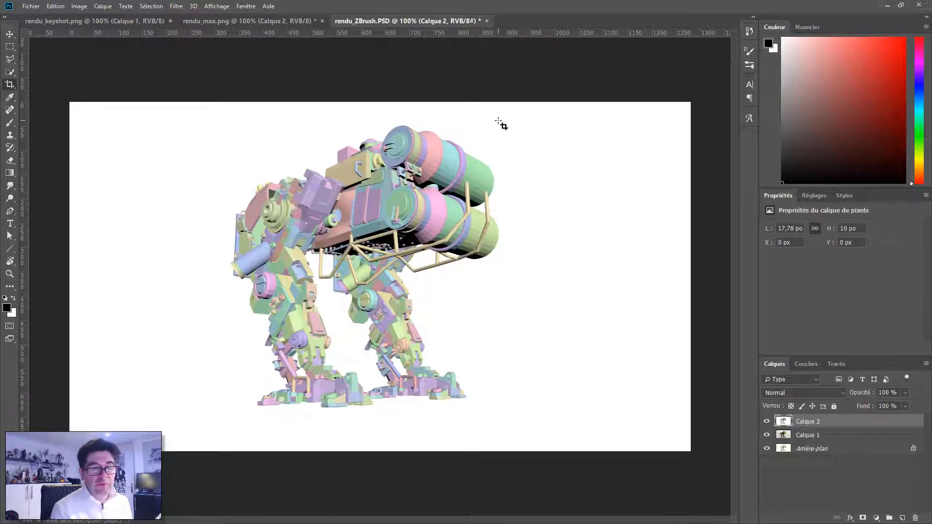
Step: Set the 3ds Max layer's opacity to 48% to overlay it on the KeyShot render
{"action": "left_click", "coordinate": [766, 421]}
{"action": "left_click", "coordinate": [766, 435]}
{"action": "left_click", "coordinate": [766, 421]}
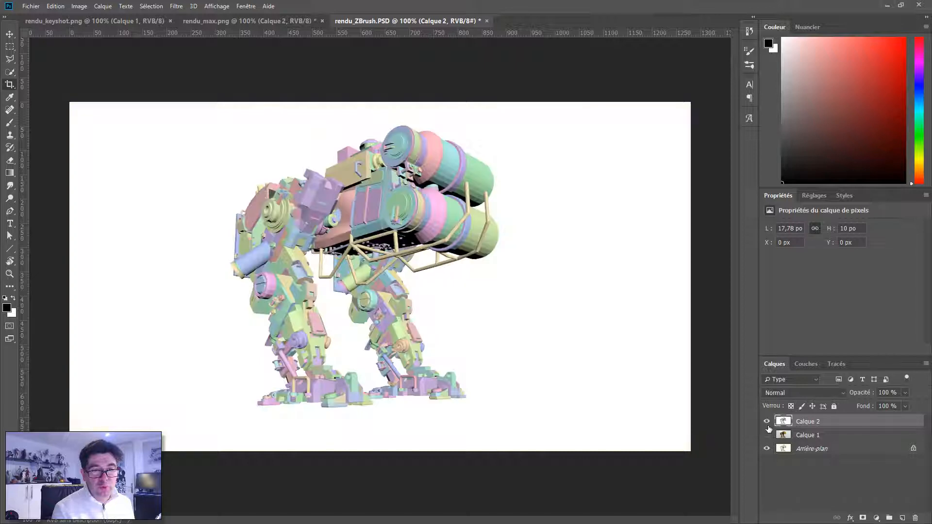
{"action": "left_click_drag", "start_coordinate": [860, 392], "coordinate": [840, 395]}
{"action": "key", "text": "ctrl+plus"}
{"action": "key", "text": "ctrl+plus"}
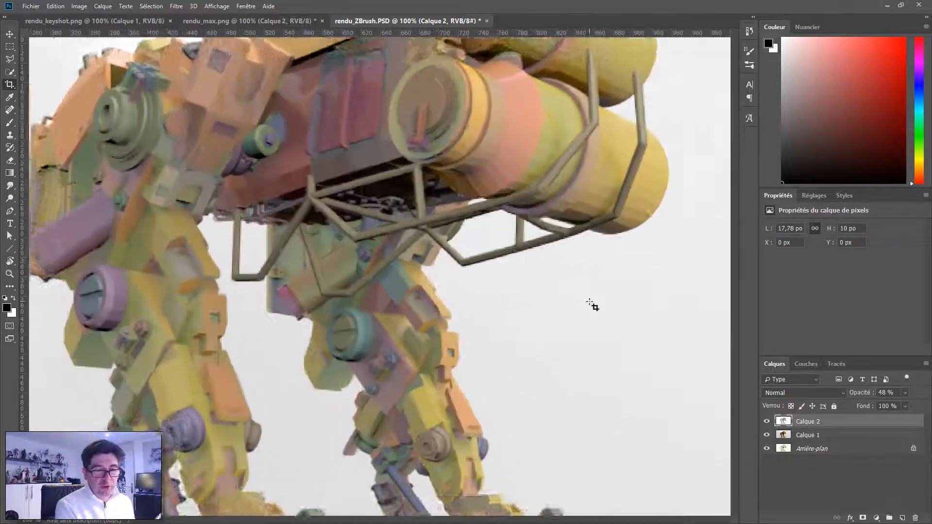
Step: Toggle the semi-transparent 3ds Max layer, Calque 2, repeatedly to check its alignment with the KeyShot render up close
{"action": "left_click", "coordinate": [766, 421]}
{"action": "left_click", "coordinate": [767, 421]}
{"action": "left_click", "coordinate": [767, 421]}
{"action": "left_click", "coordinate": [766, 421]}
{"action": "left_click", "coordinate": [767, 421]}
{"action": "left_click", "coordinate": [766, 421]}
{"action": "left_click", "coordinate": [767, 421]}
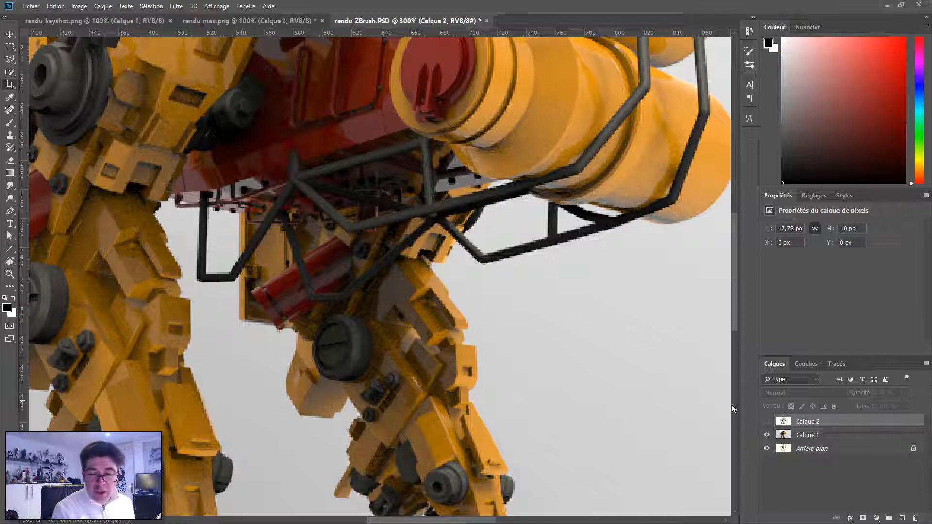
Step: Toggle the KeyShot layer, Calque 1, repeatedly to check its alignment with the ZBrush sketch render
{"action": "left_click", "coordinate": [766, 435]}
{"action": "left_click", "coordinate": [767, 434]}
{"action": "left_click", "coordinate": [766, 434]}
{"action": "left_click", "coordinate": [766, 435]}
{"action": "left_click", "coordinate": [766, 435]}
{"action": "left_click", "coordinate": [767, 434]}
{"action": "left_click", "coordinate": [767, 434]}
{"action": "left_click", "coordinate": [767, 435]}
{"action": "left_click", "coordinate": [767, 435]}
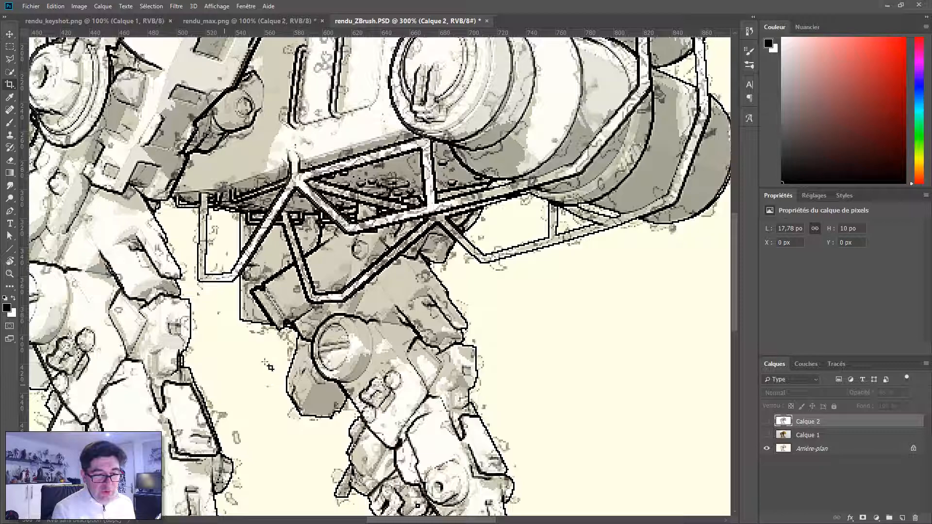
Step: Toggle the 3ds Max layer over the ZBrush sketch render to compare their alignment, then review the whole image
{"action": "left_click", "coordinate": [766, 421]}
{"action": "left_click", "coordinate": [767, 421]}
{"action": "left_click", "coordinate": [767, 421]}
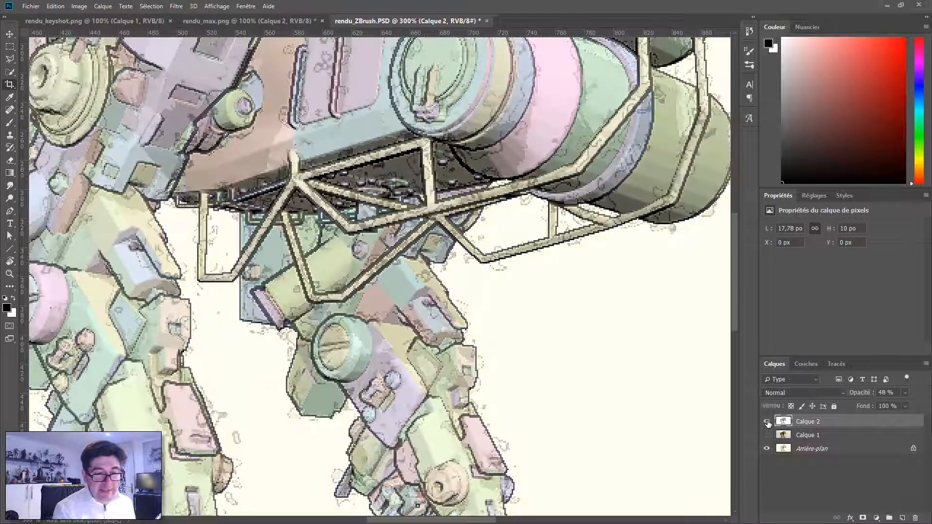
{"action": "key", "text": "ctrl+minus"}
{"action": "key", "text": "ctrl+minus"}
{"action": "key", "text": "ctrl+minus"}
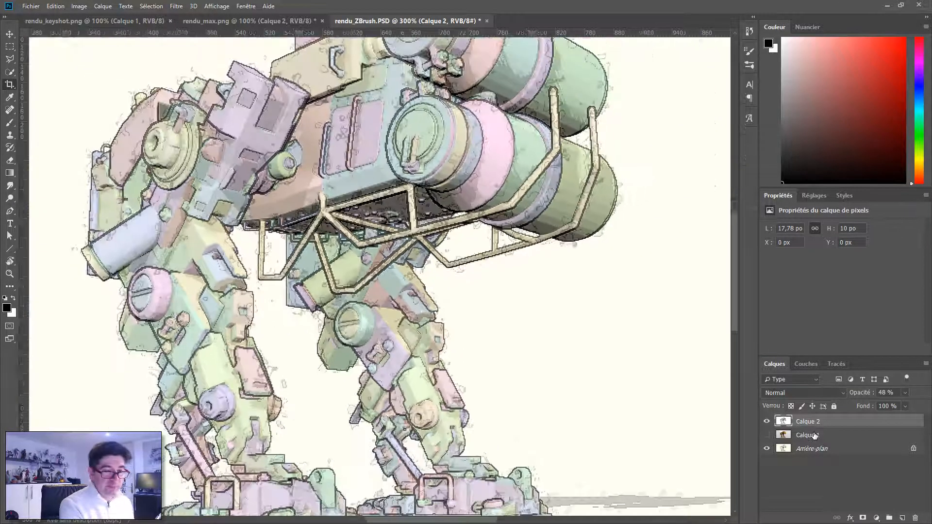
{"action": "key", "text": "ctrl+plus"}
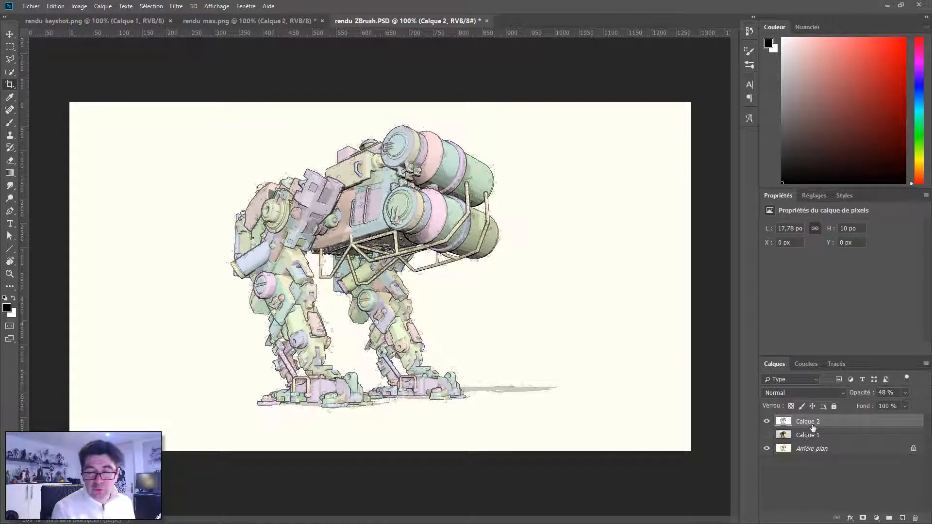
Step: Restore the 3ds Max layer to 100% opacity above the visible KeyShot layer and add a layer mask to it
{"action": "left_click", "coordinate": [766, 435]}
{"action": "left_click", "coordinate": [831, 435]}
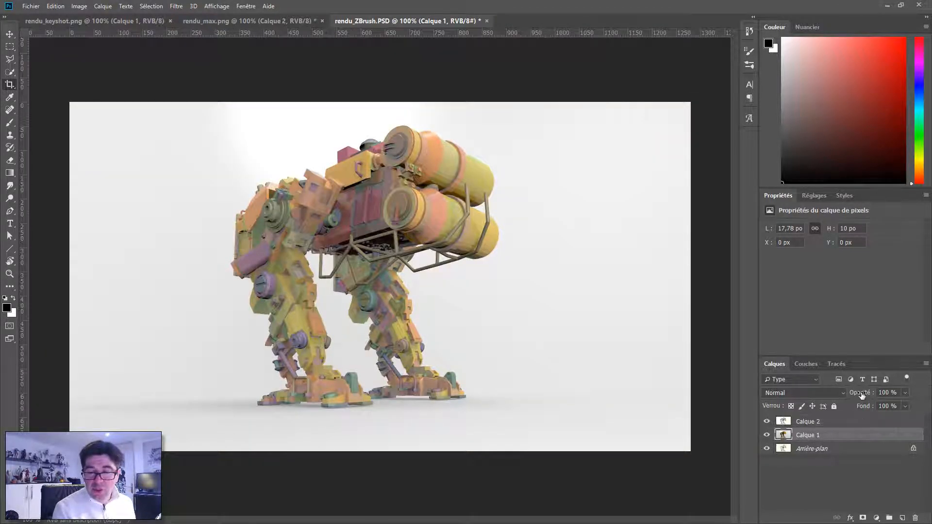
{"action": "left_click", "coordinate": [834, 424]}
{"action": "left_click_drag", "start_coordinate": [859, 395], "coordinate": [906, 394]}
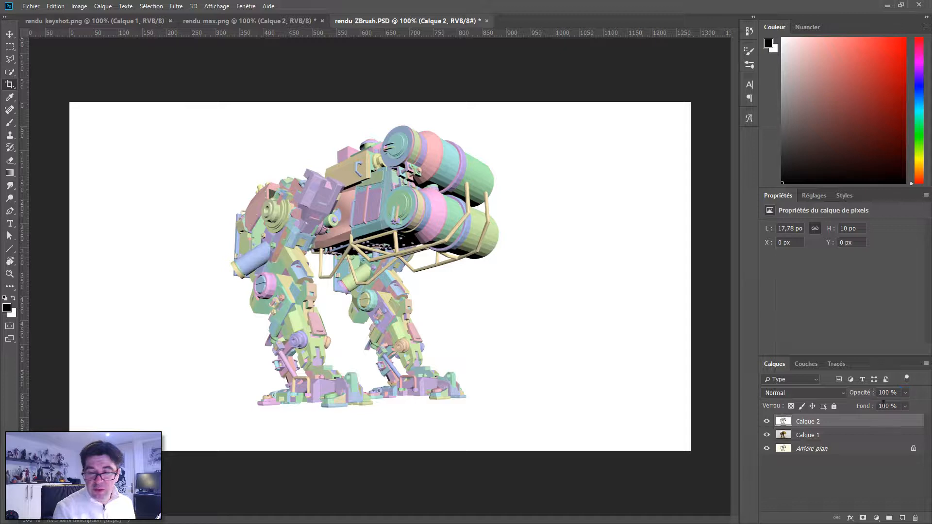
{"action": "left_click", "coordinate": [863, 518]}
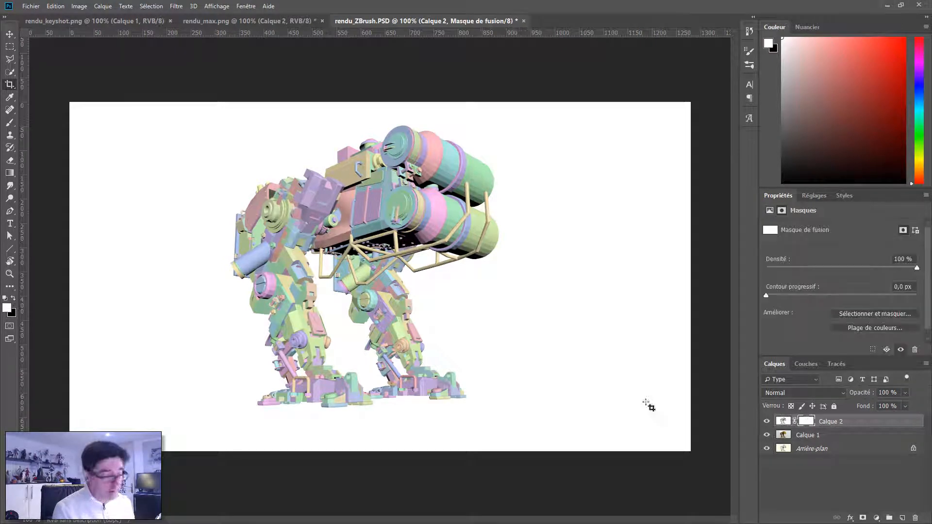
Step: Apply a short diagonal white-to-black gradient across the middle of Calque 2's mask, and add a layer mask to Calque 1
{"action": "key", "text": "g"}
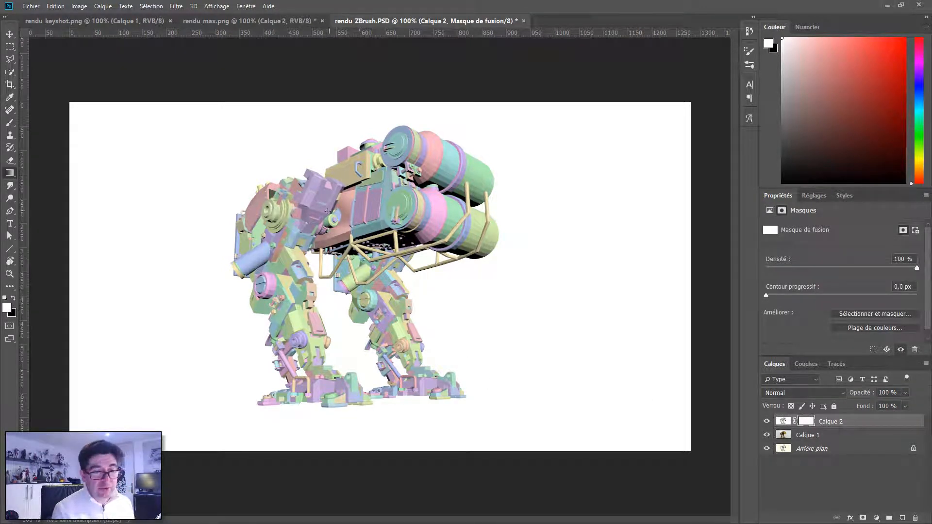
{"action": "left_click_drag", "start_coordinate": [391, 262], "coordinate": [414, 254]}
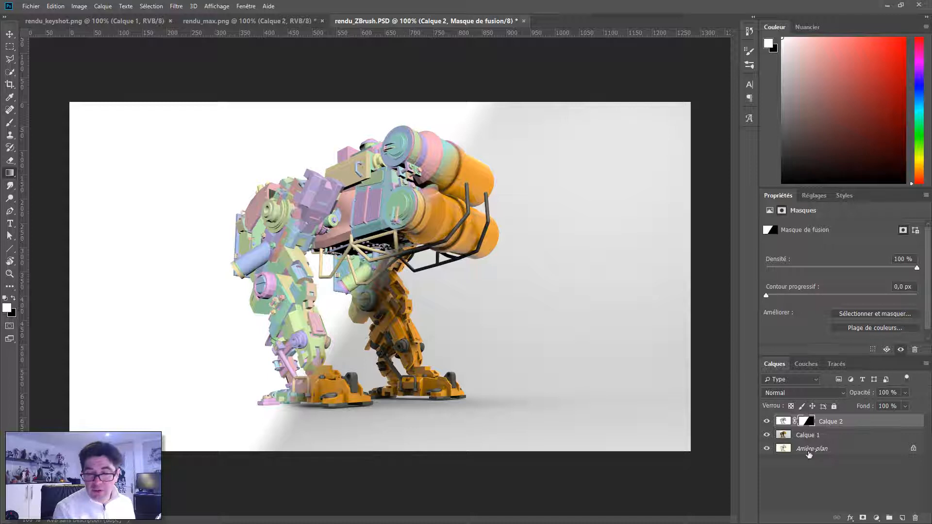
{"action": "left_click", "coordinate": [810, 435]}
{"action": "left_click", "coordinate": [875, 518]}
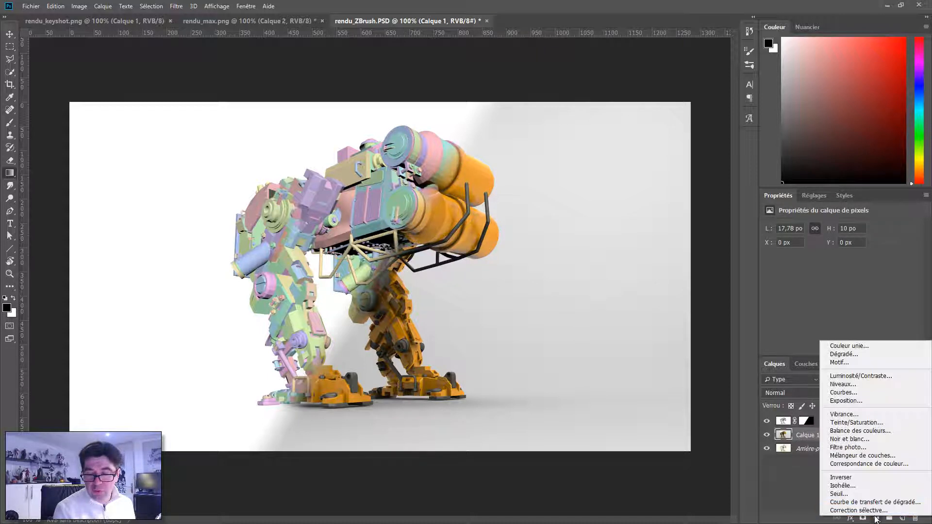
{"action": "left_click", "coordinate": [861, 521]}
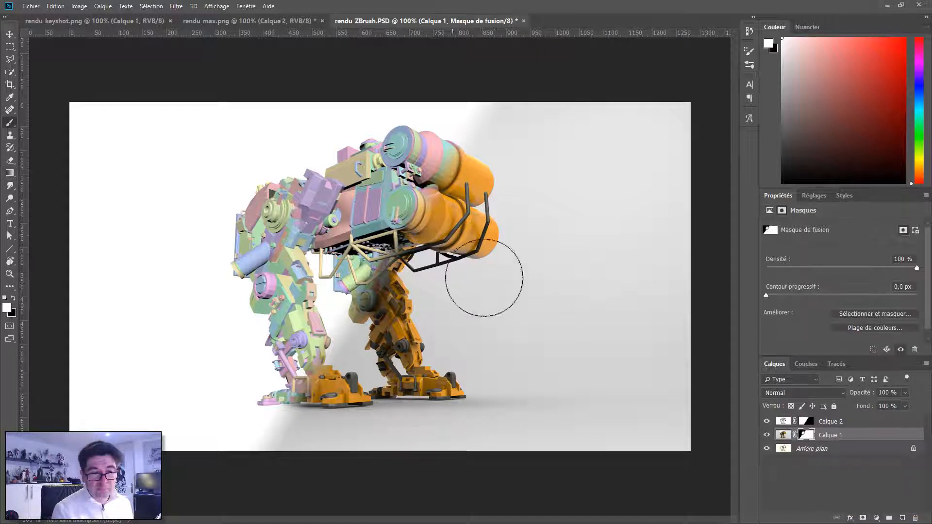
Step: Paint black on Calque 1's mask over the background behind the robot, its rear foot and parts of the tanks to reveal the ZBrush sketch
{"action": "key", "text": "x"}
{"action": "mouse_move", "coordinate": [488, 270]}
{"action": "left_mouse_down"}
{"action": "mouse_move", "coordinate": [466, 293]}
{"action": "mouse_move", "coordinate": [474, 323]}
{"action": "mouse_move", "coordinate": [461, 358]}
{"action": "mouse_move", "coordinate": [691, 194]}
{"action": "mouse_move", "coordinate": [628, 266]}
{"action": "mouse_move", "coordinate": [504, 275]}
{"action": "mouse_move", "coordinate": [607, 167]}
{"action": "mouse_move", "coordinate": [563, 477]}
{"action": "left_mouse_up"}
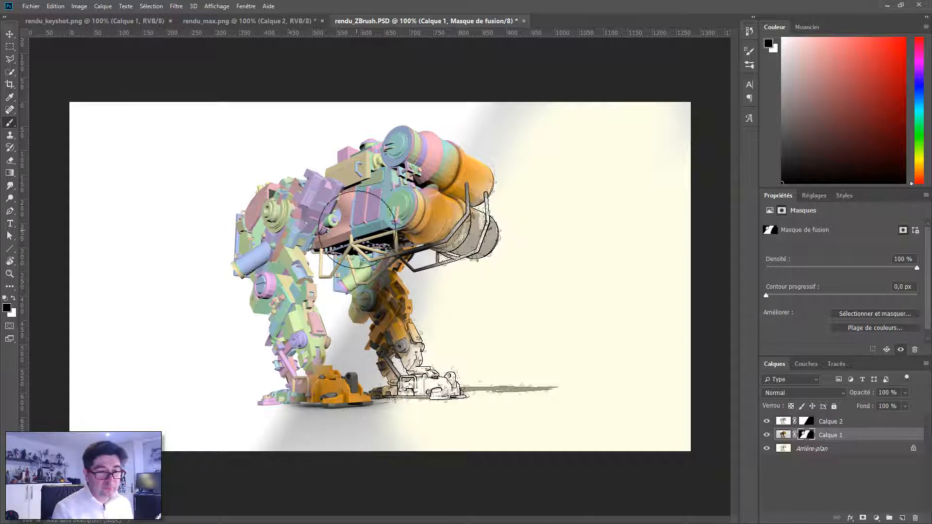
{"action": "key", "text": "x"}
{"action": "left_click_drag", "start_coordinate": [419, 159], "coordinate": [294, 316]}
{"action": "key", "text": "x"}
{"action": "left_click_drag", "start_coordinate": [415, 179], "coordinate": [301, 350]}
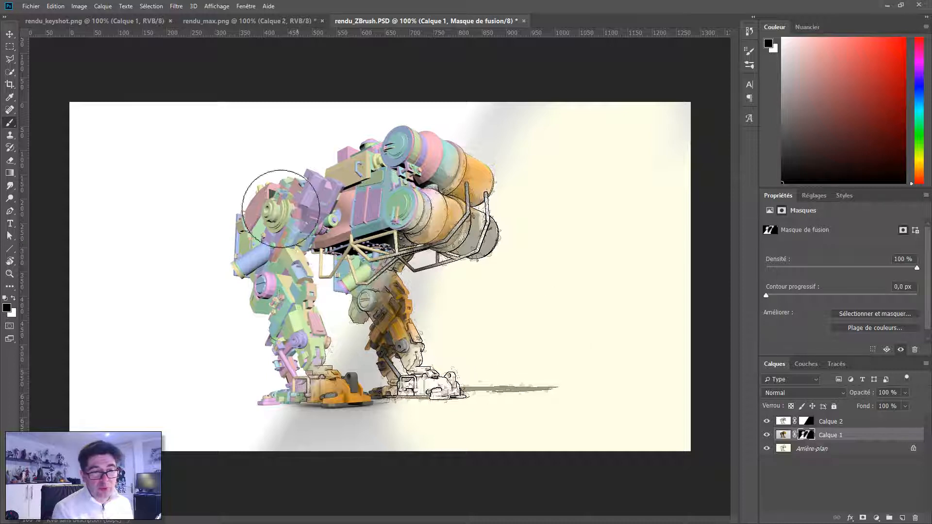
Step: Paint black on Calque 2's mask over the robot's head, upper body and upper front leg to reveal the layers beneath
{"action": "left_click", "coordinate": [805, 421]}
{"action": "key", "text": "x"}
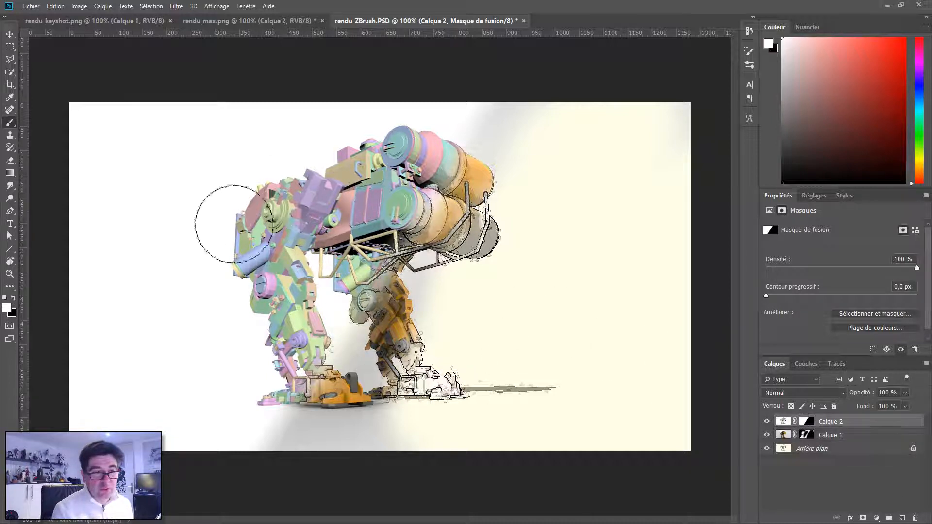
{"action": "key", "text": "x"}
{"action": "mouse_move", "coordinate": [223, 282]}
{"action": "left_mouse_down"}
{"action": "mouse_move", "coordinate": [285, 188]}
{"action": "mouse_move", "coordinate": [272, 217]}
{"action": "mouse_move", "coordinate": [298, 137]}
{"action": "mouse_move", "coordinate": [253, 355]}
{"action": "left_mouse_up"}
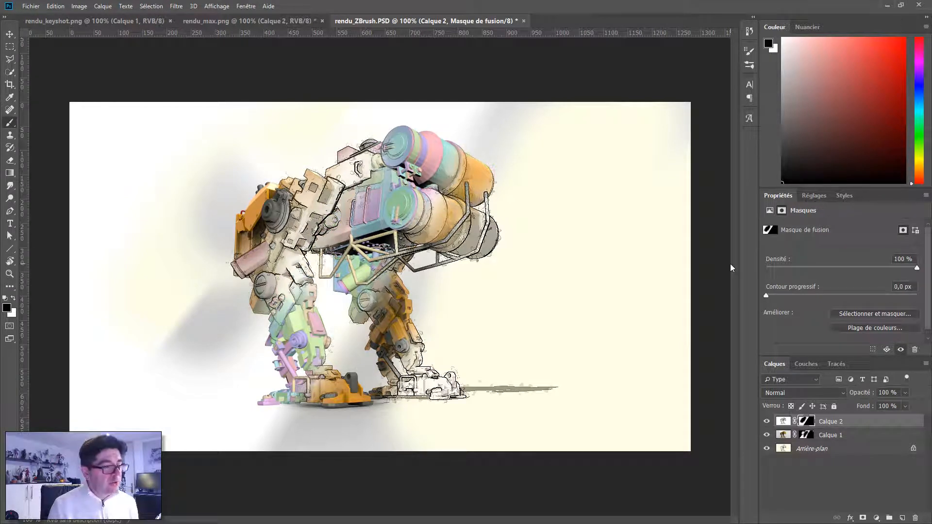